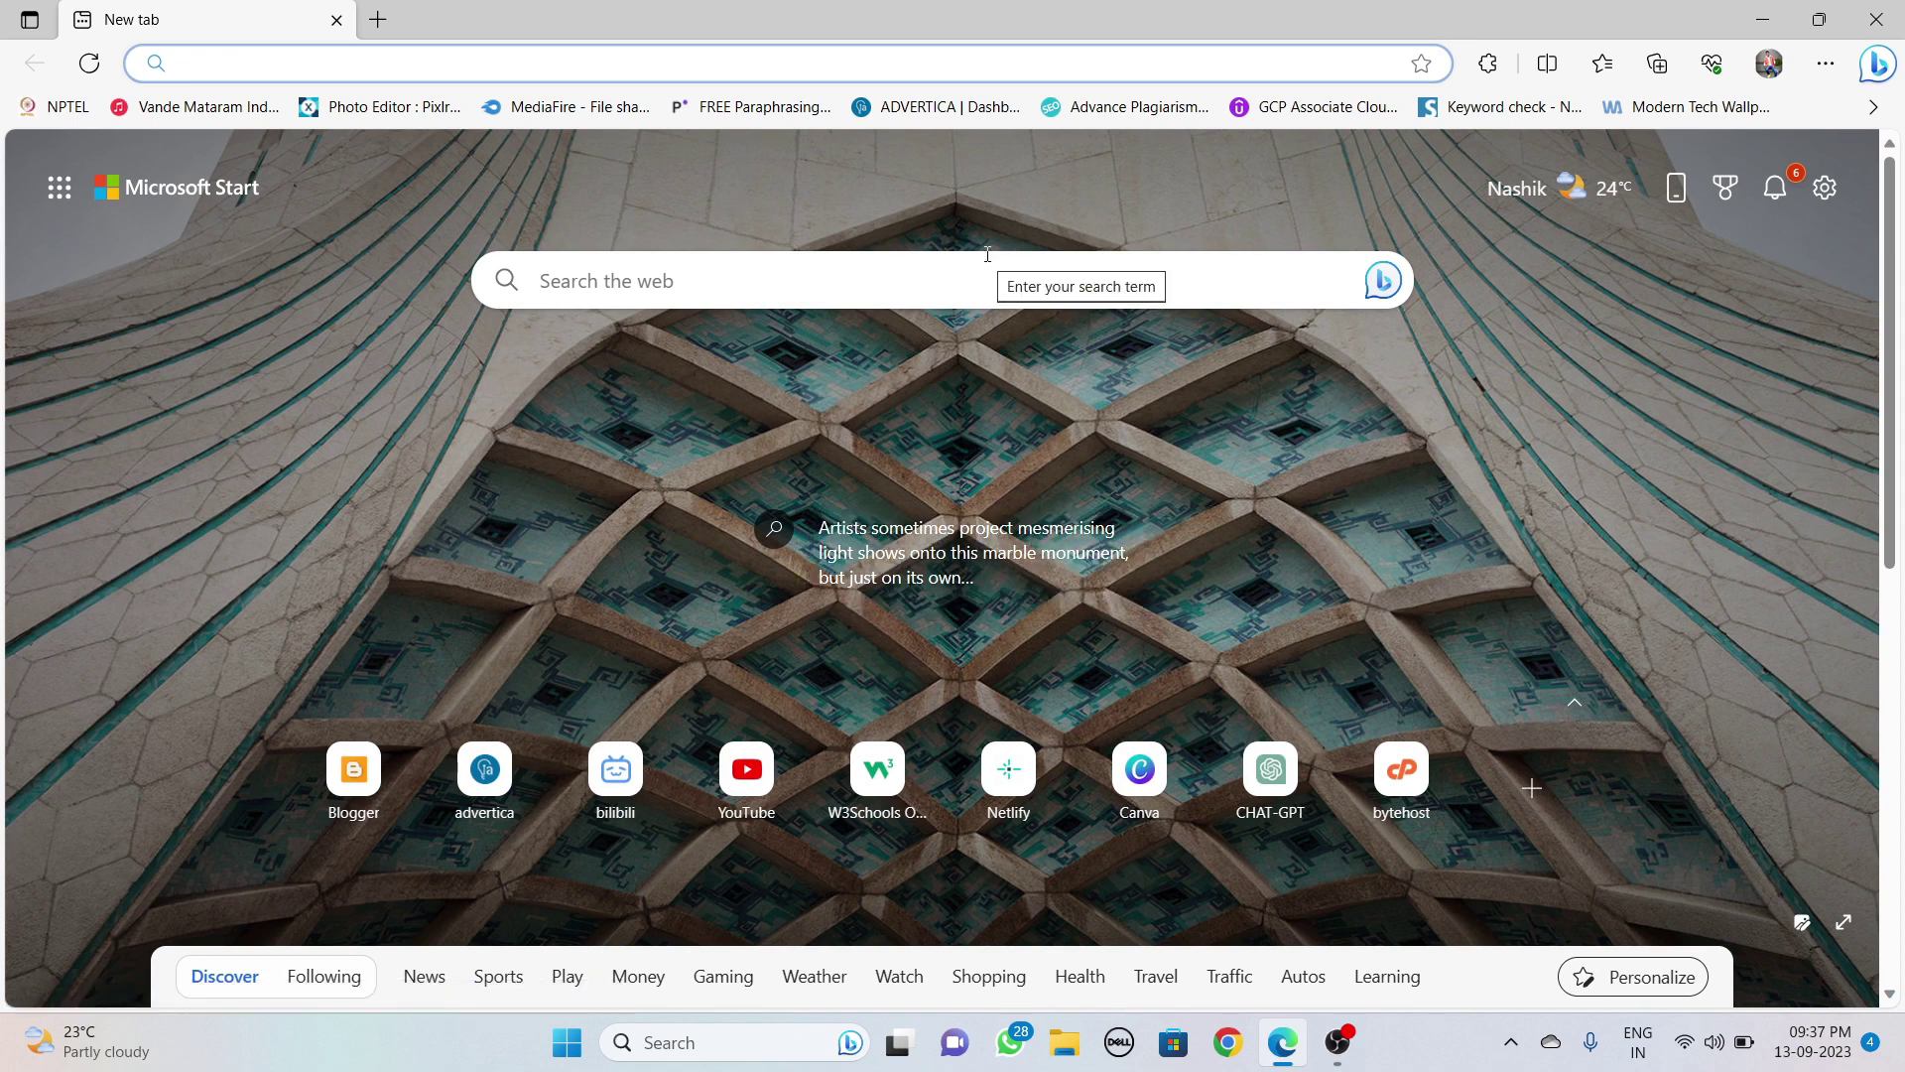
Step: Search the web for "visual studio code" and open the official Visual Studio Code site
text(vis)
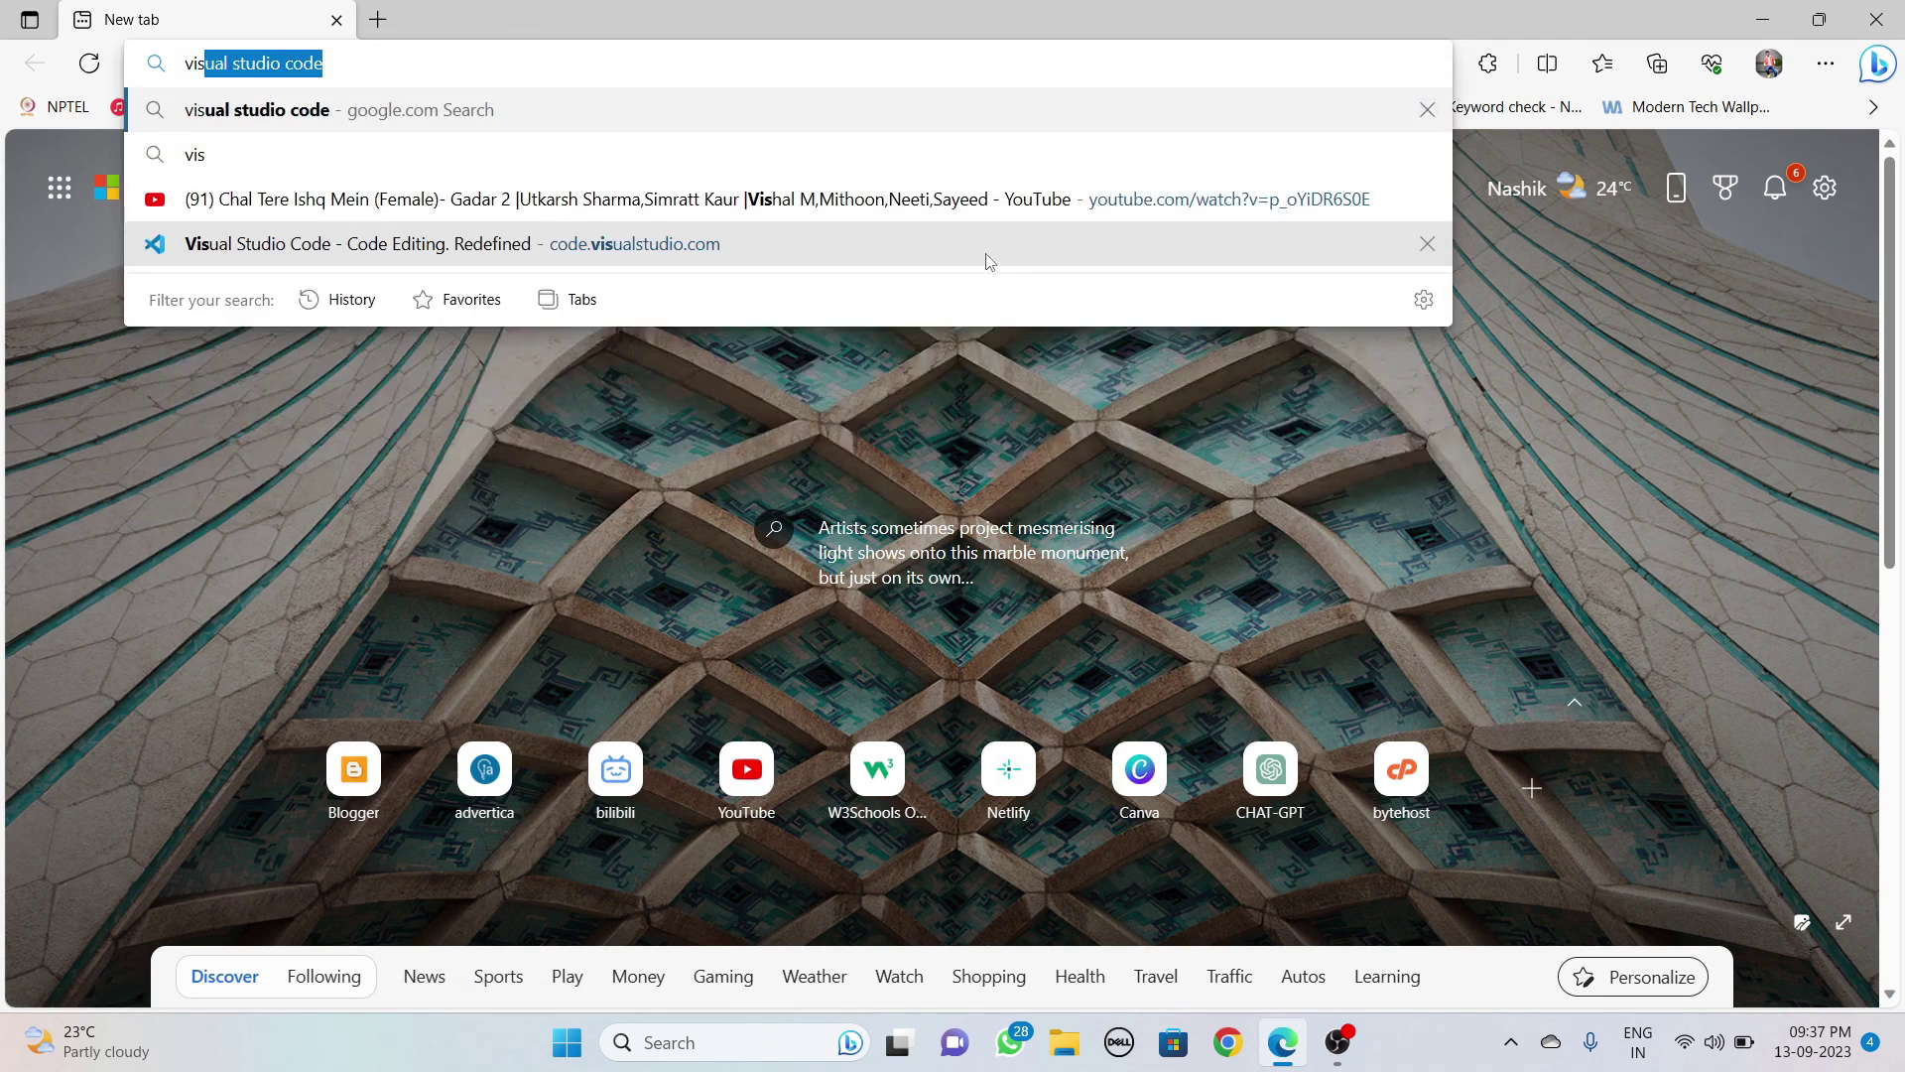
text(u)
key(Return)
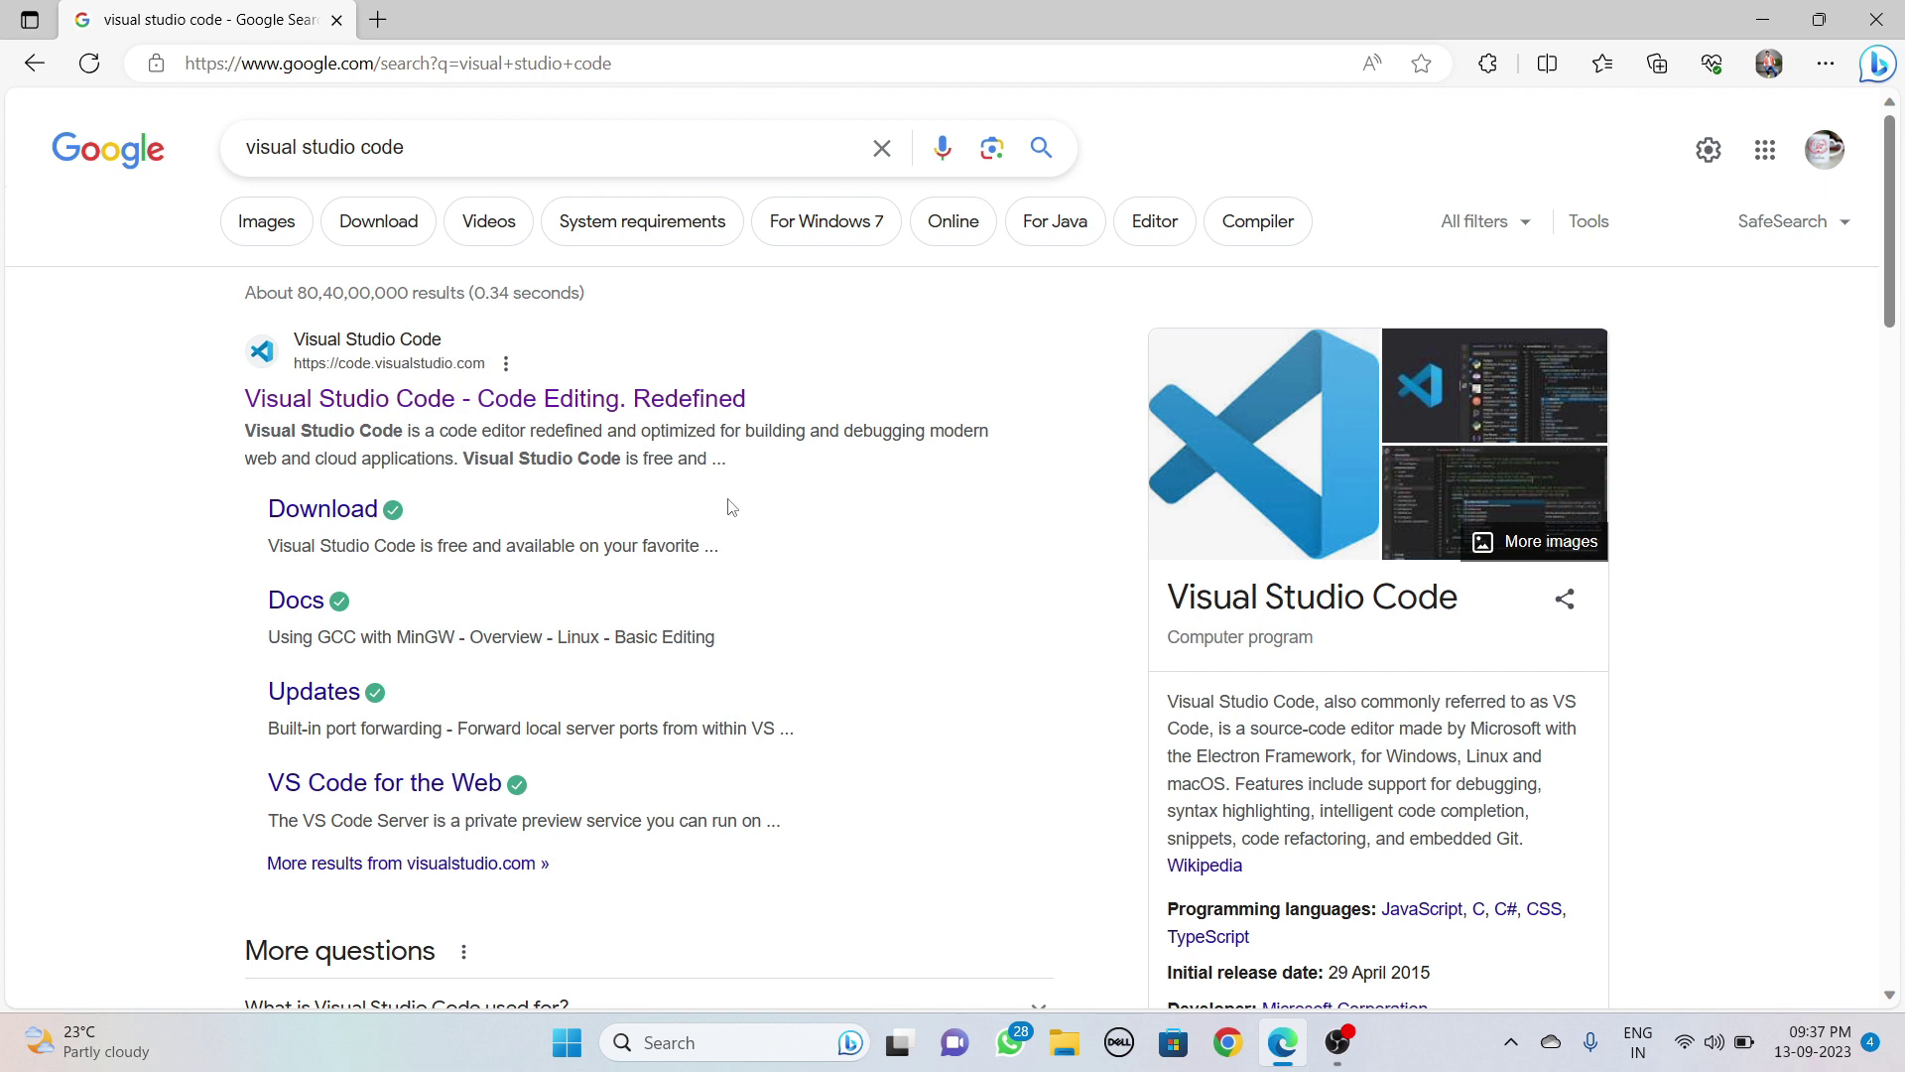
click(564, 397)
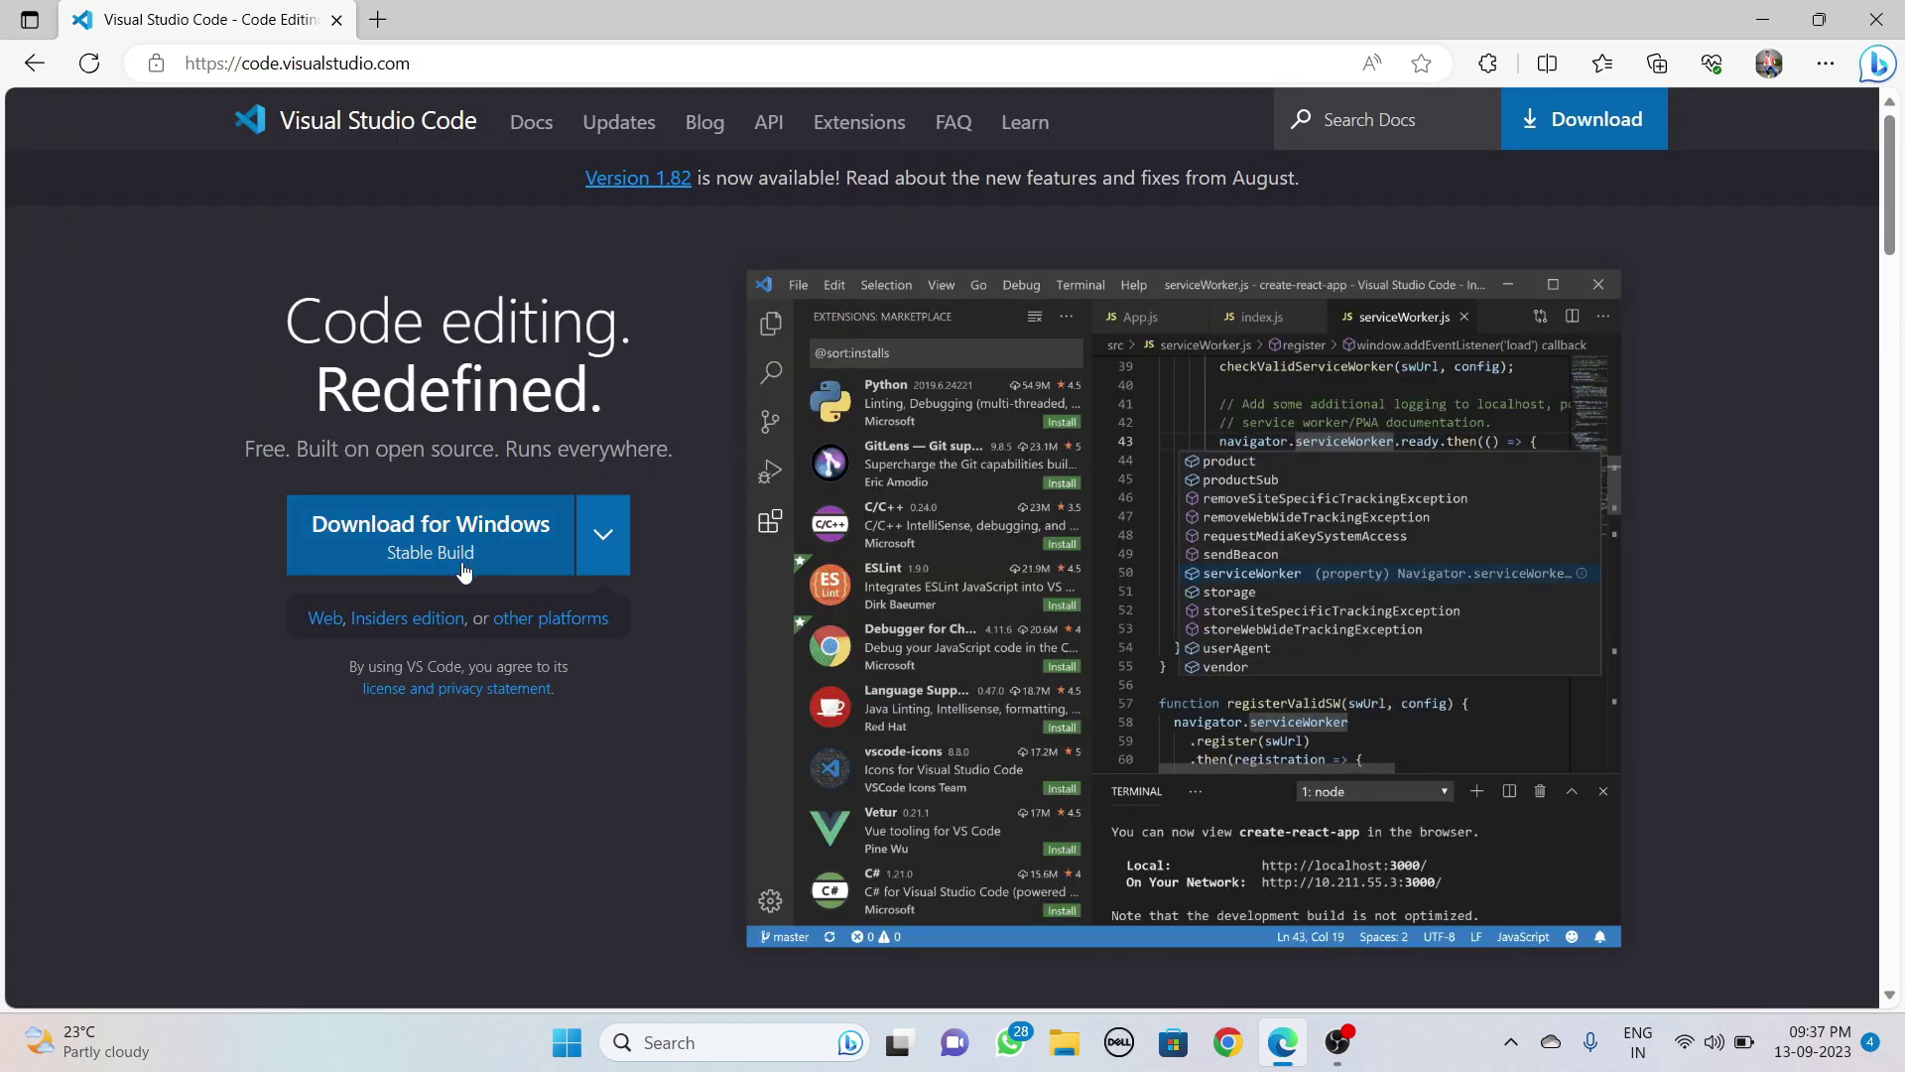
Step: Download the stable Windows build of Visual Studio Code and save the installer in the Software folder on drive E
click(406, 538)
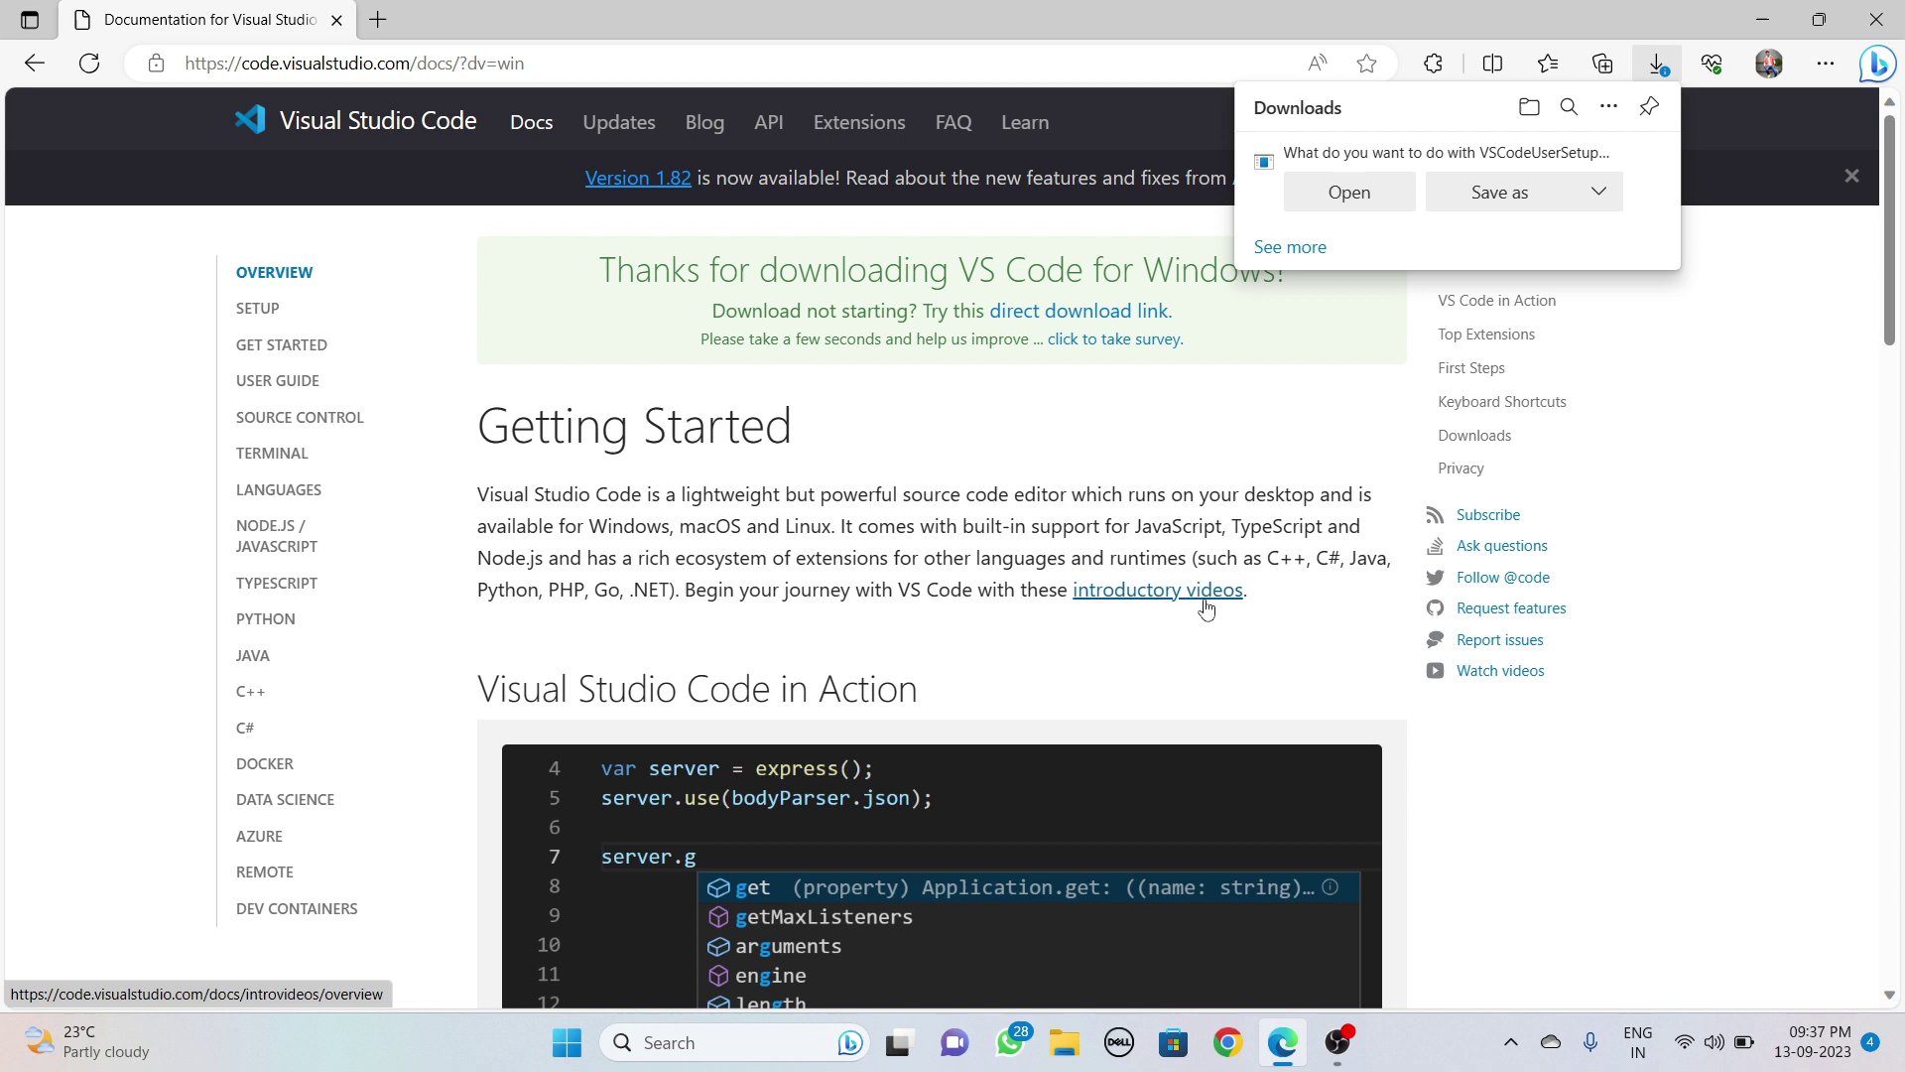
click(1513, 195)
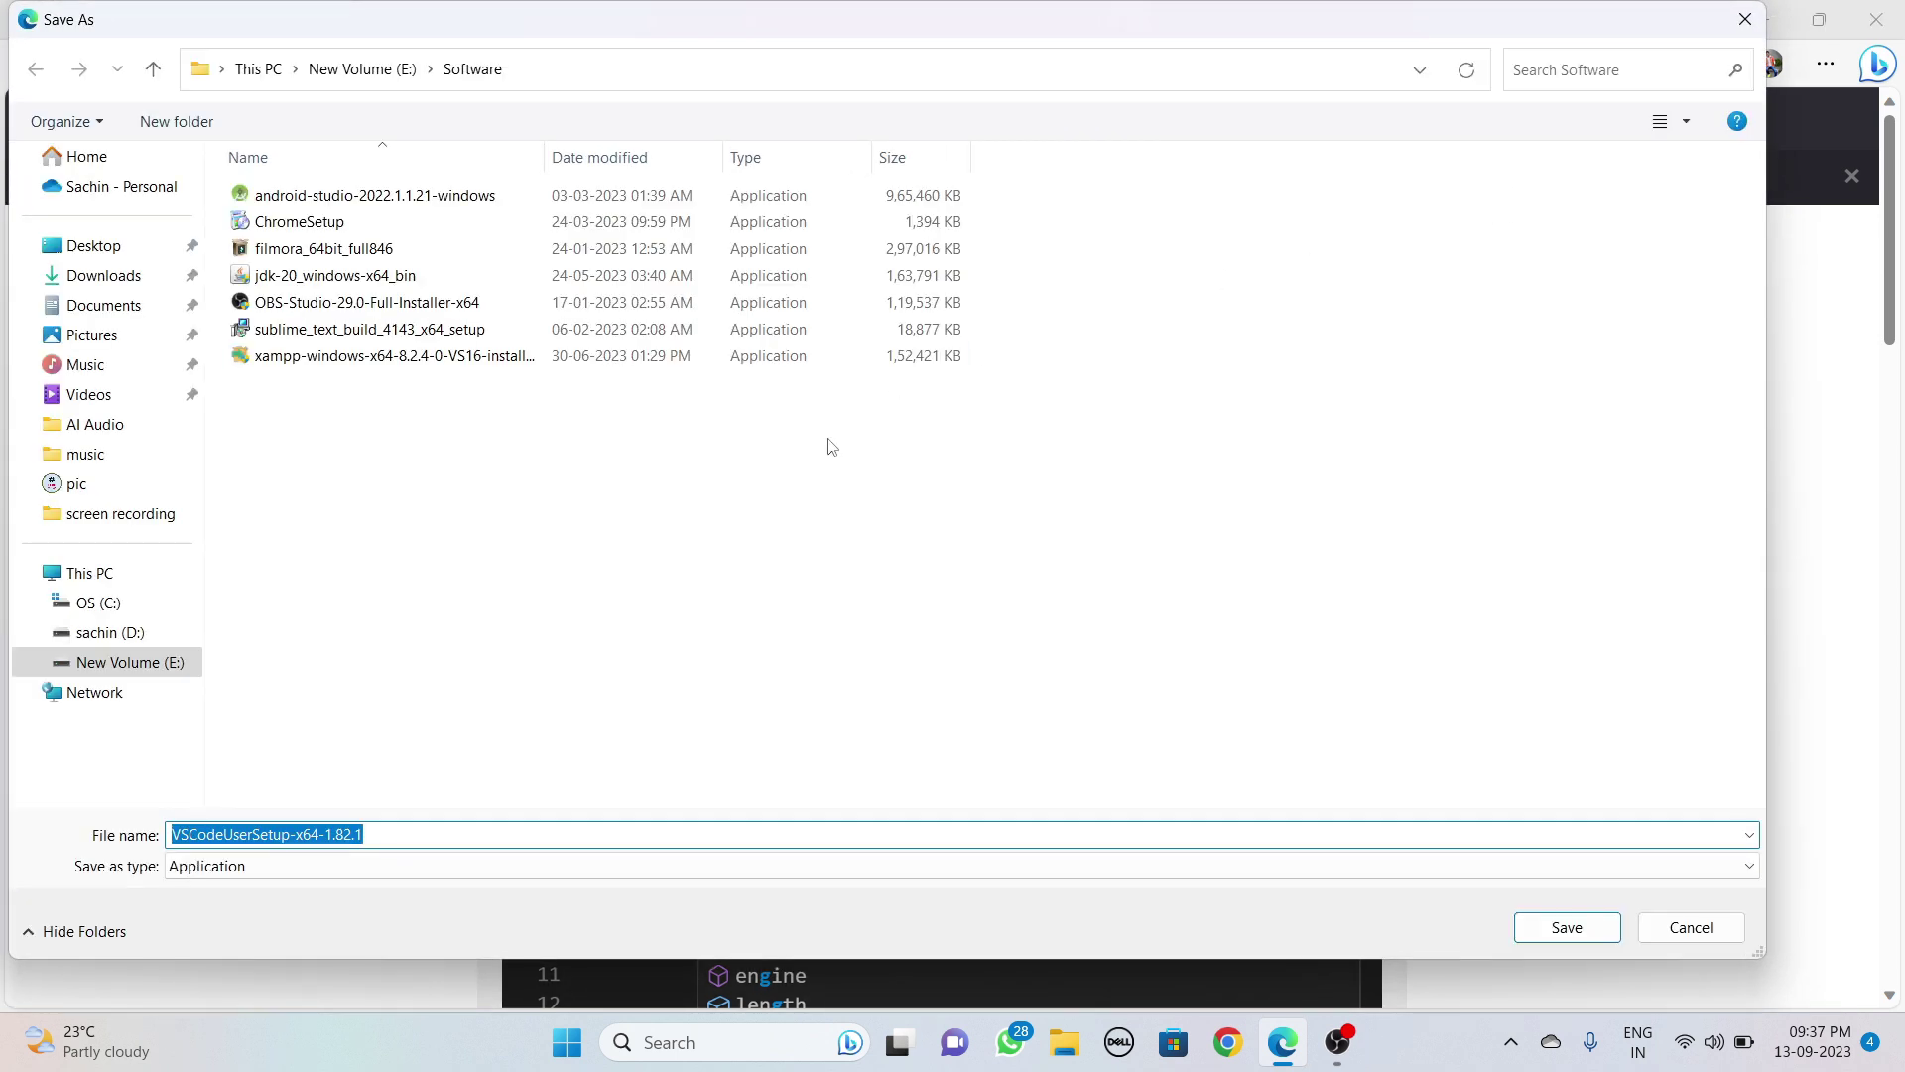
click(1556, 933)
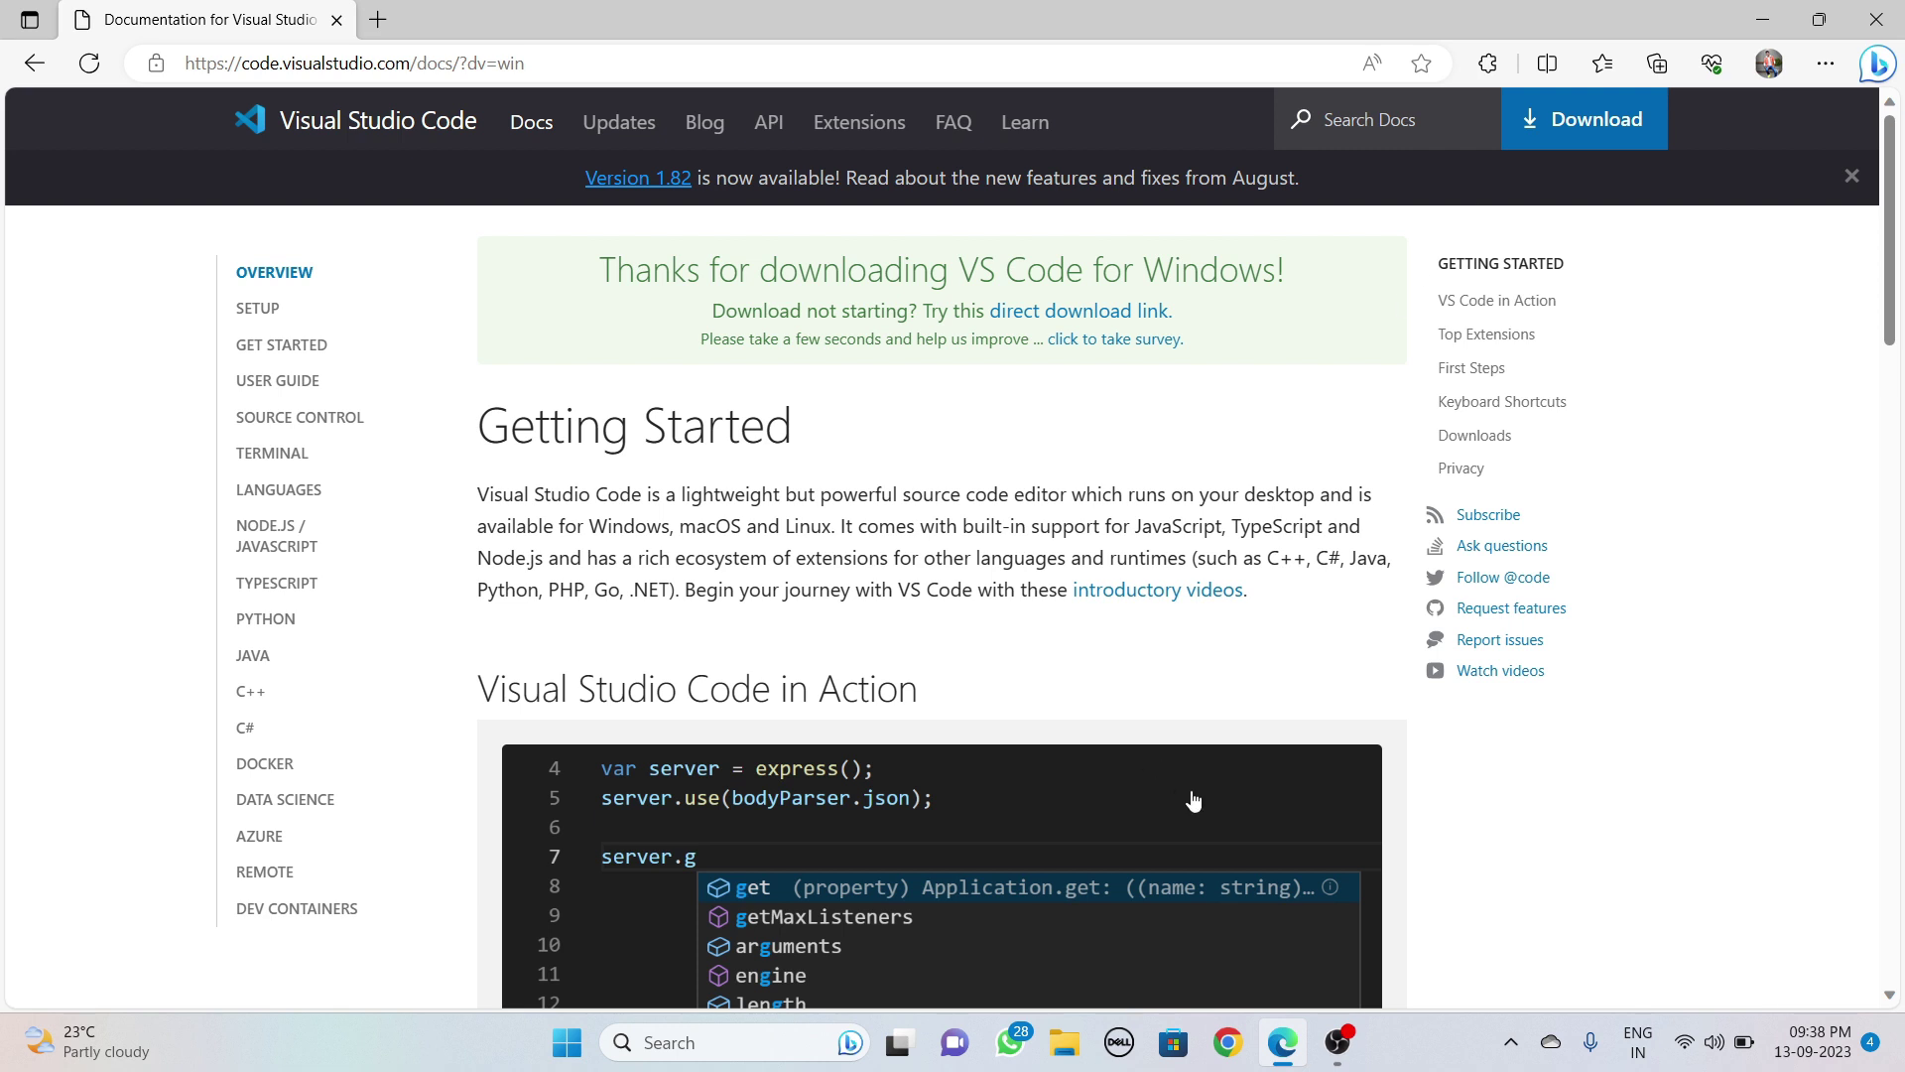
Step: Show the downloaded VSCodeUserSetup-x64-1.82.1 installer in its folder and run it
click(1826, 66)
click(1588, 399)
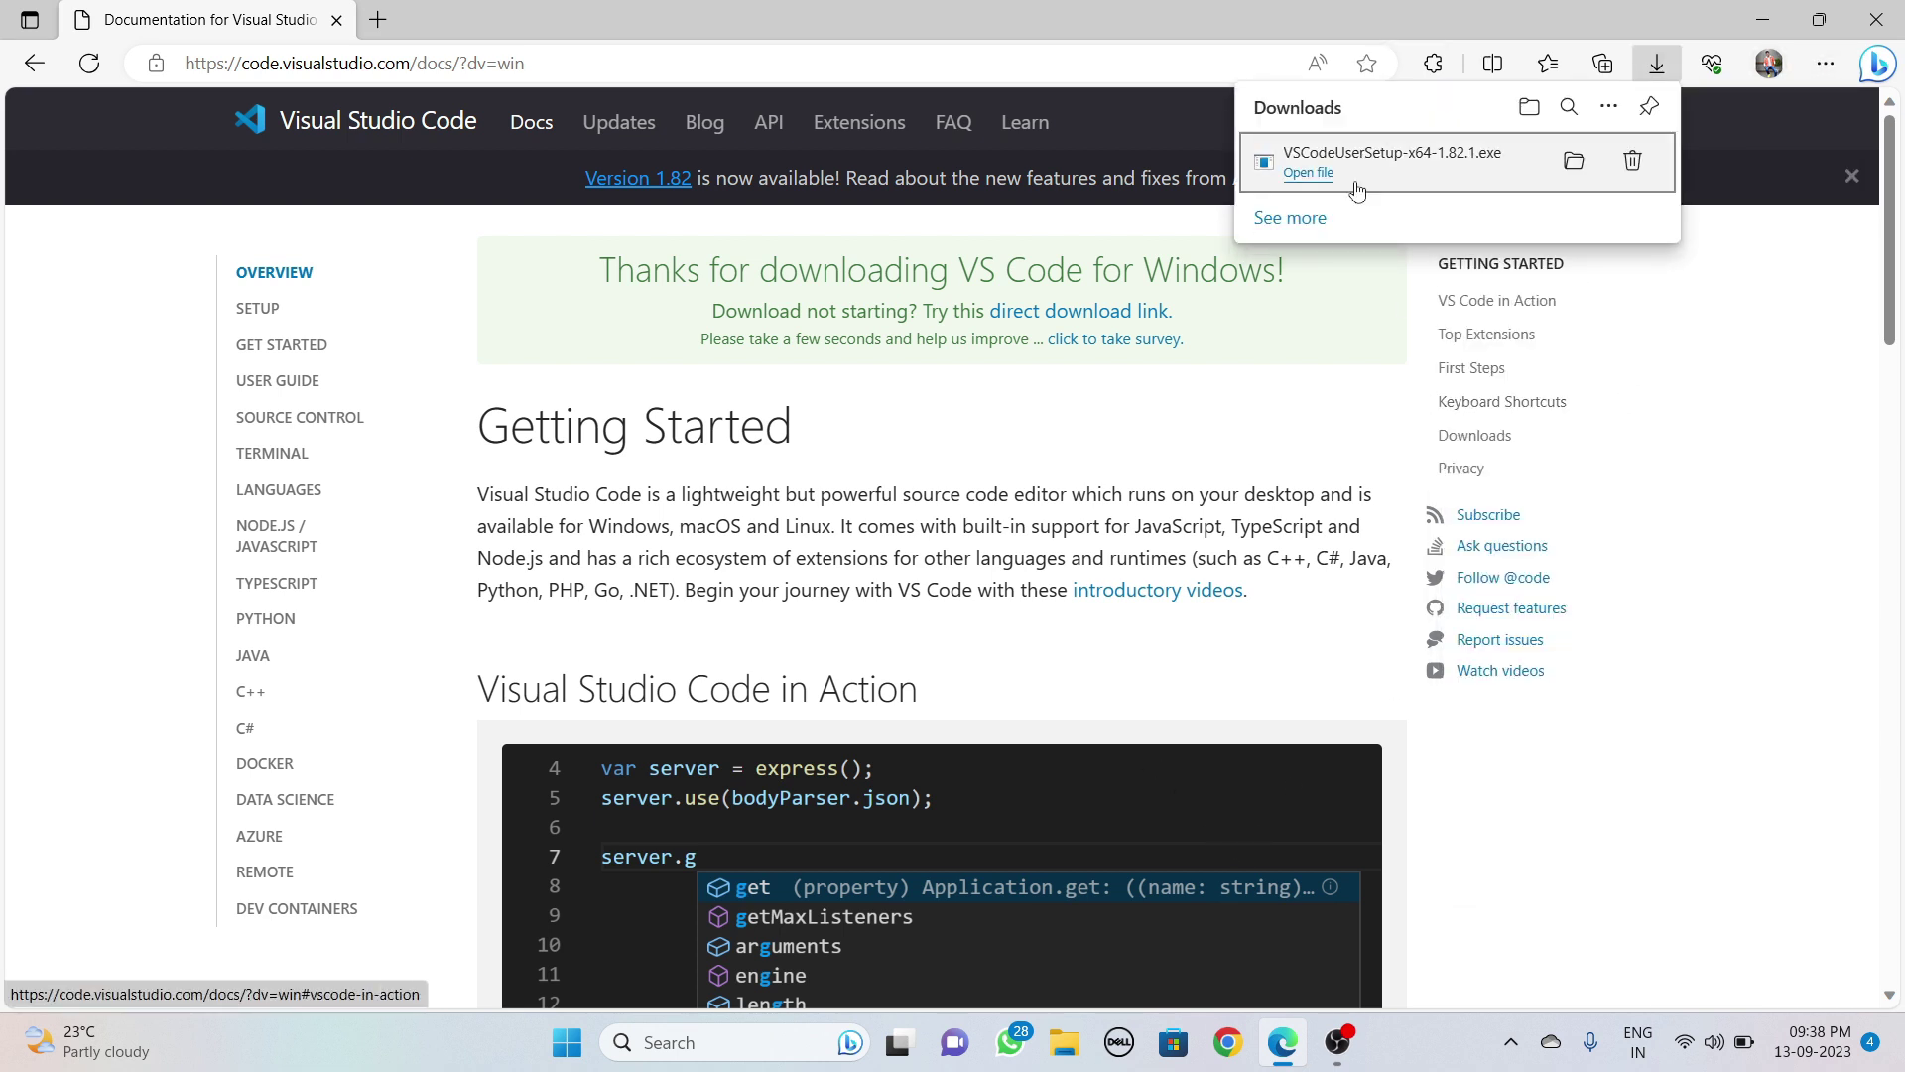
click(1578, 159)
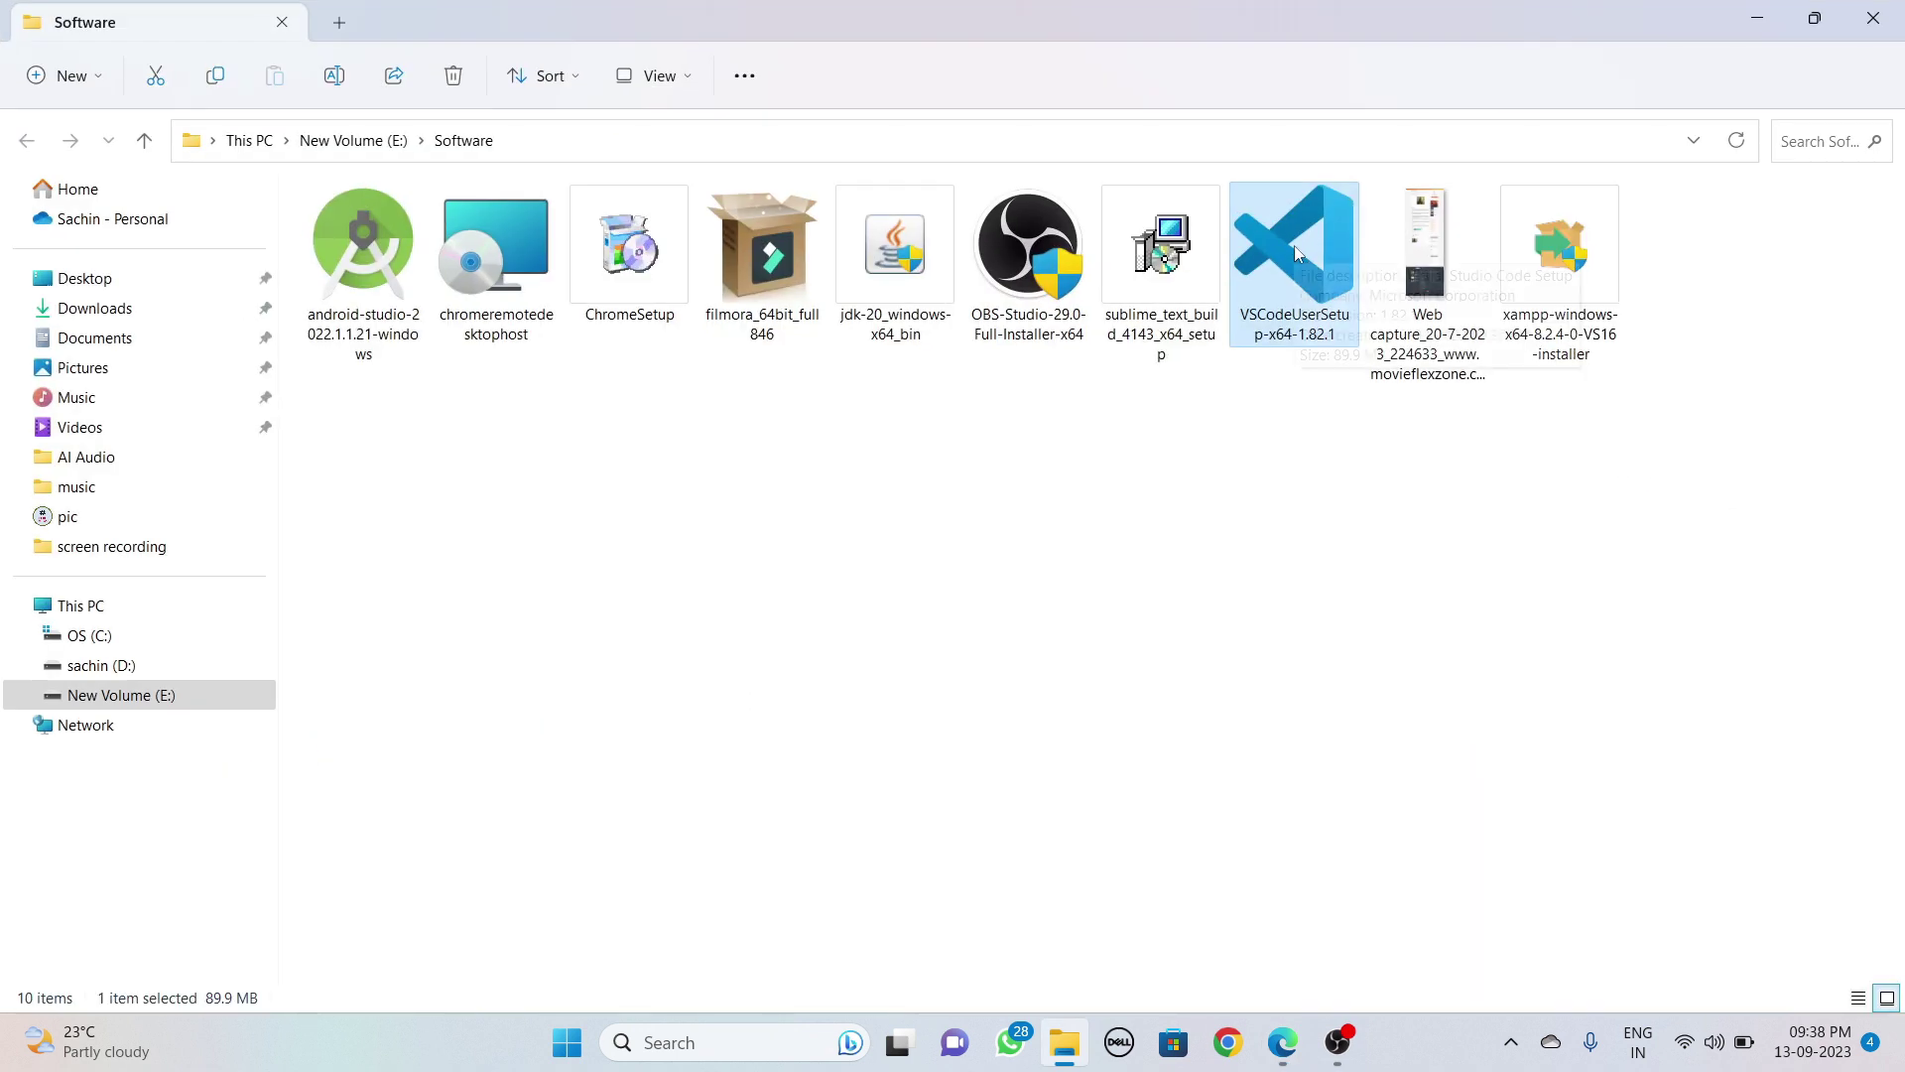
double_click(1294, 246)
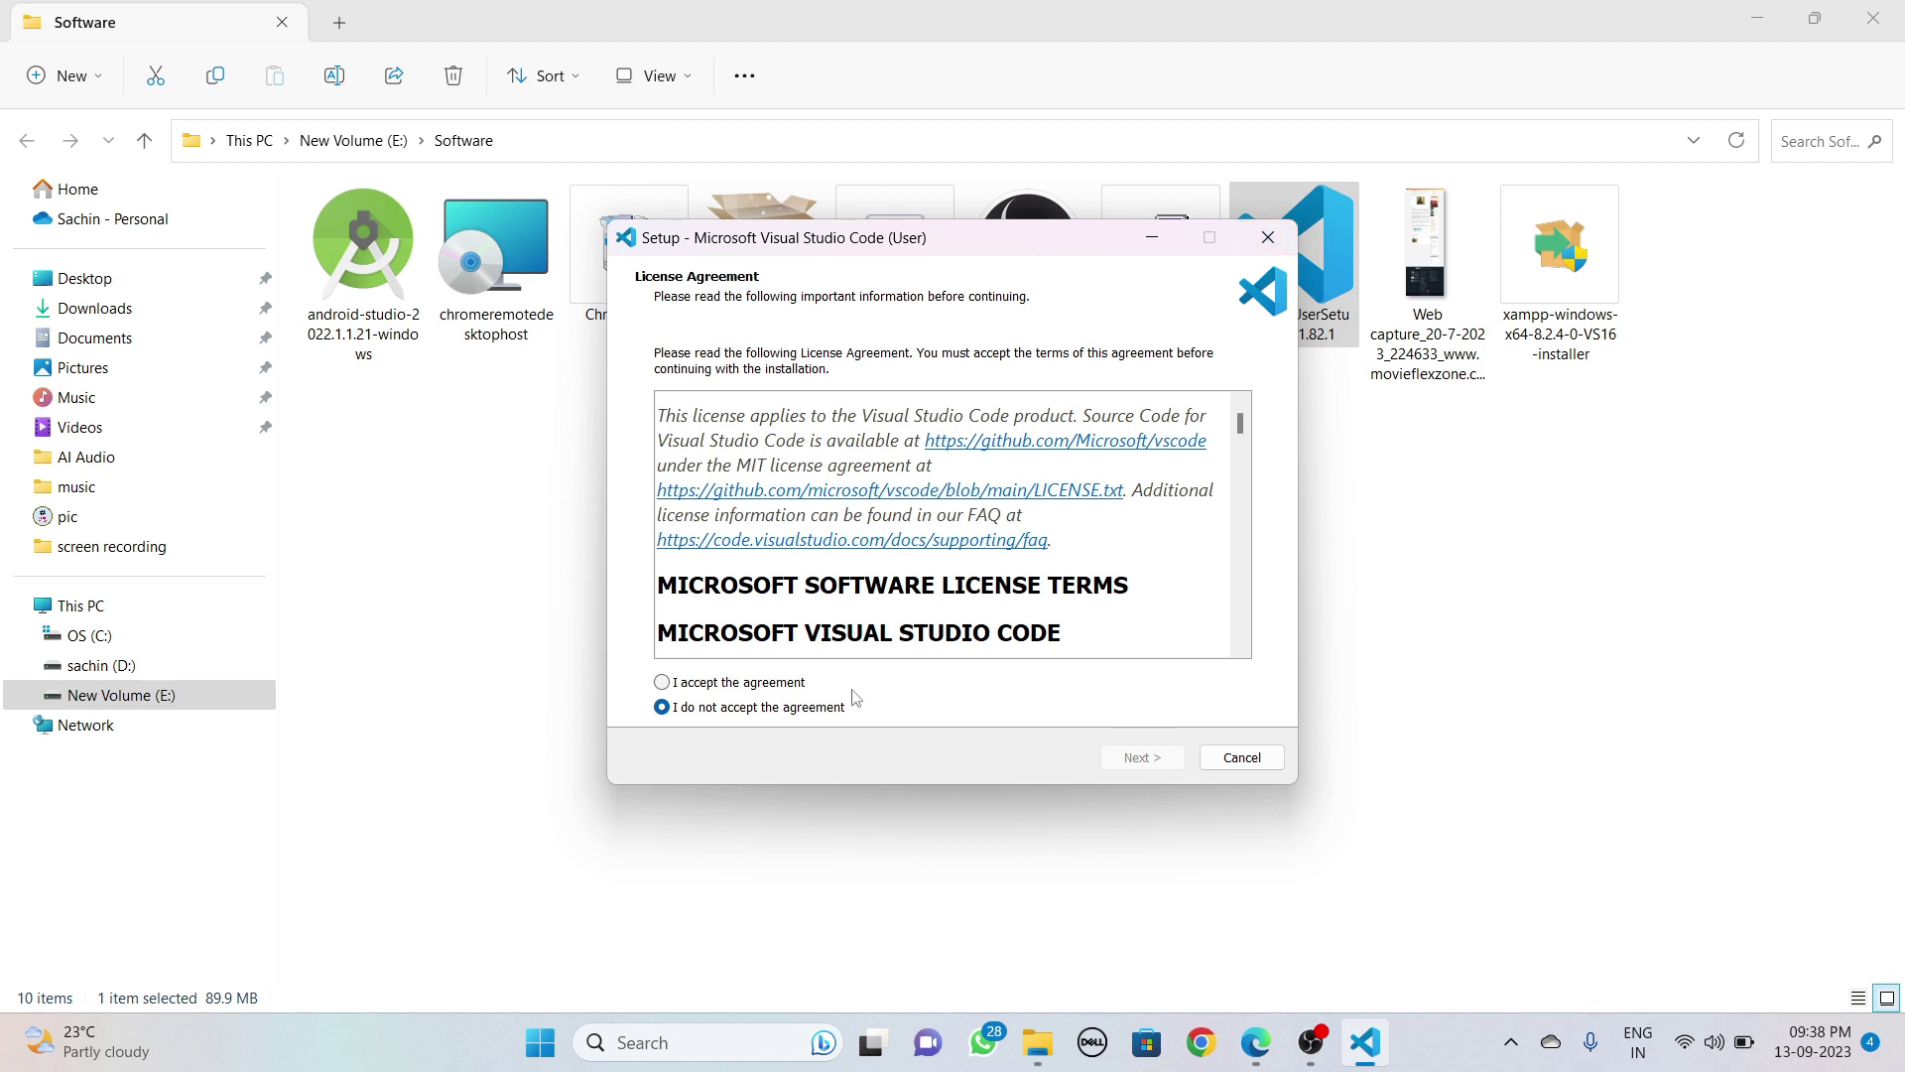
Step: Accept the license agreement, install Visual Studio Code with the preset locations and additional tasks, and finish setup with the program launching
click(662, 682)
click(1141, 758)
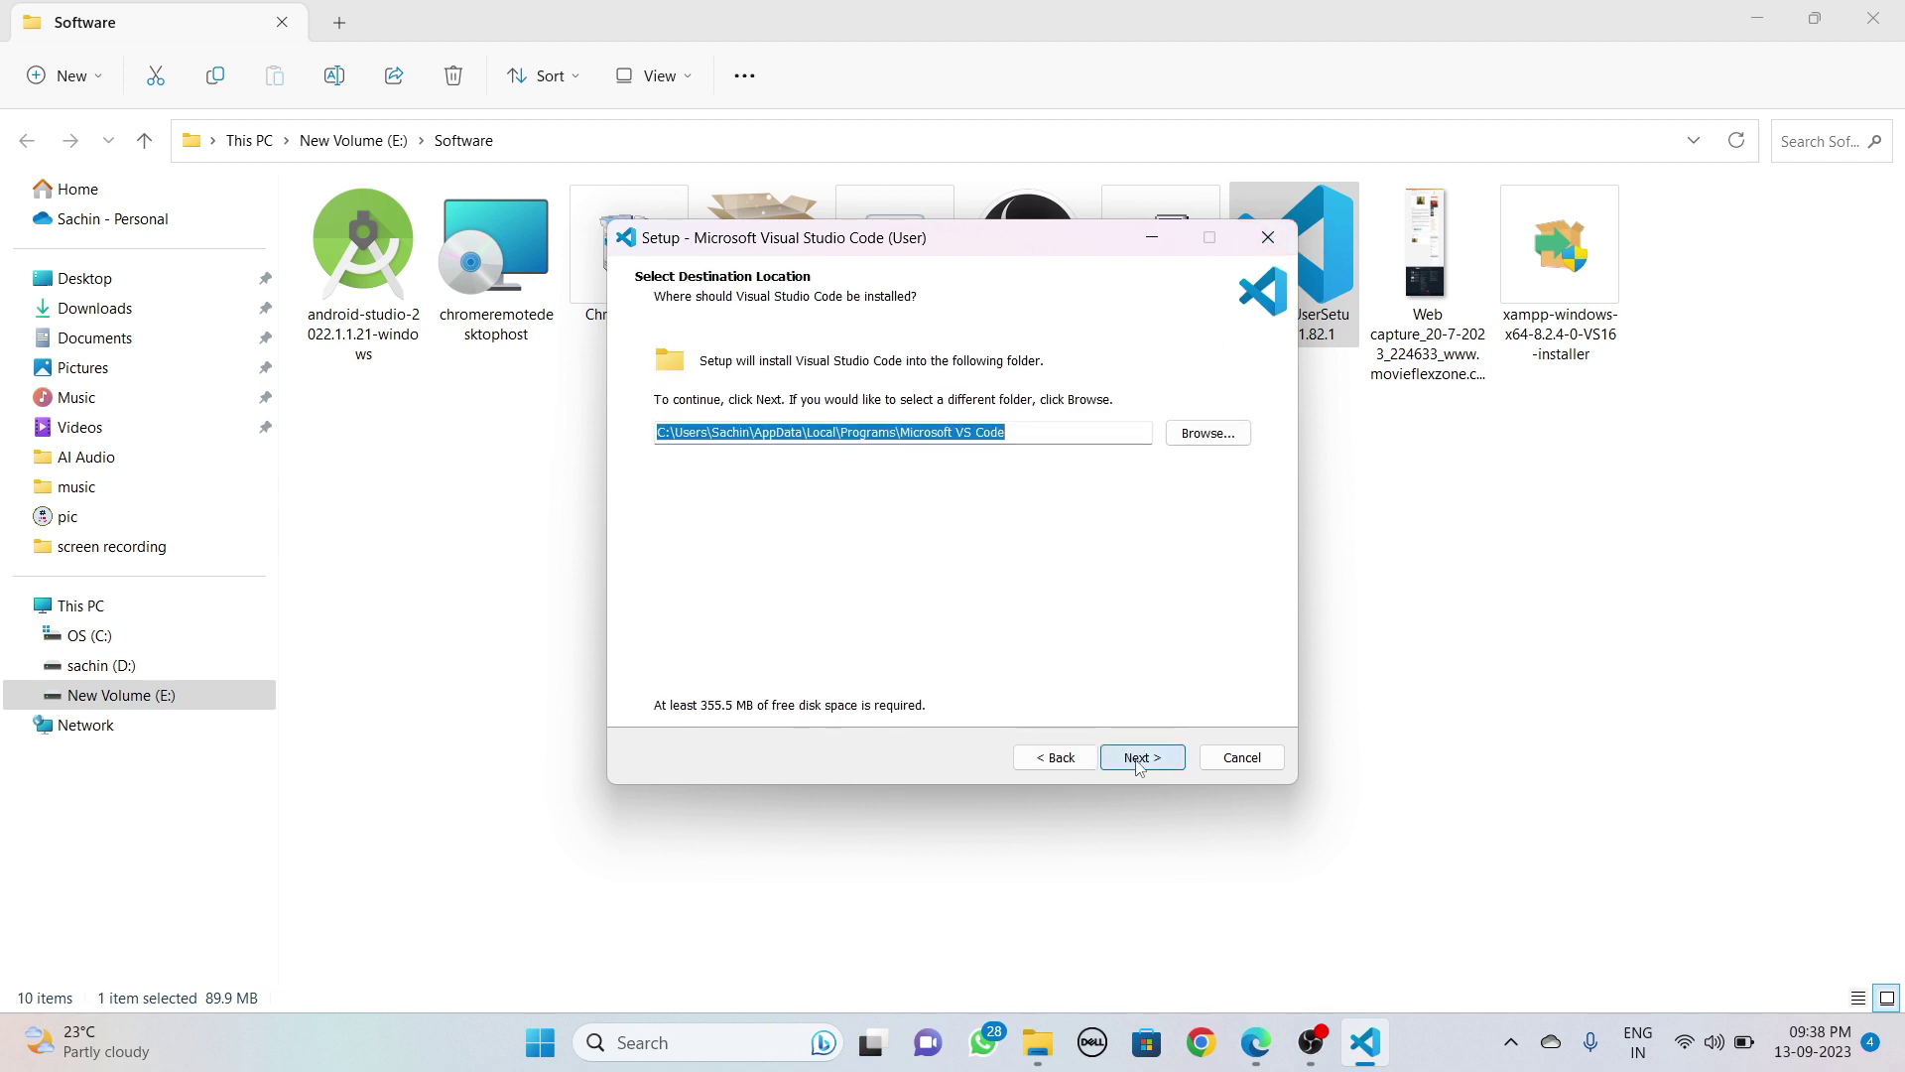
click(1141, 757)
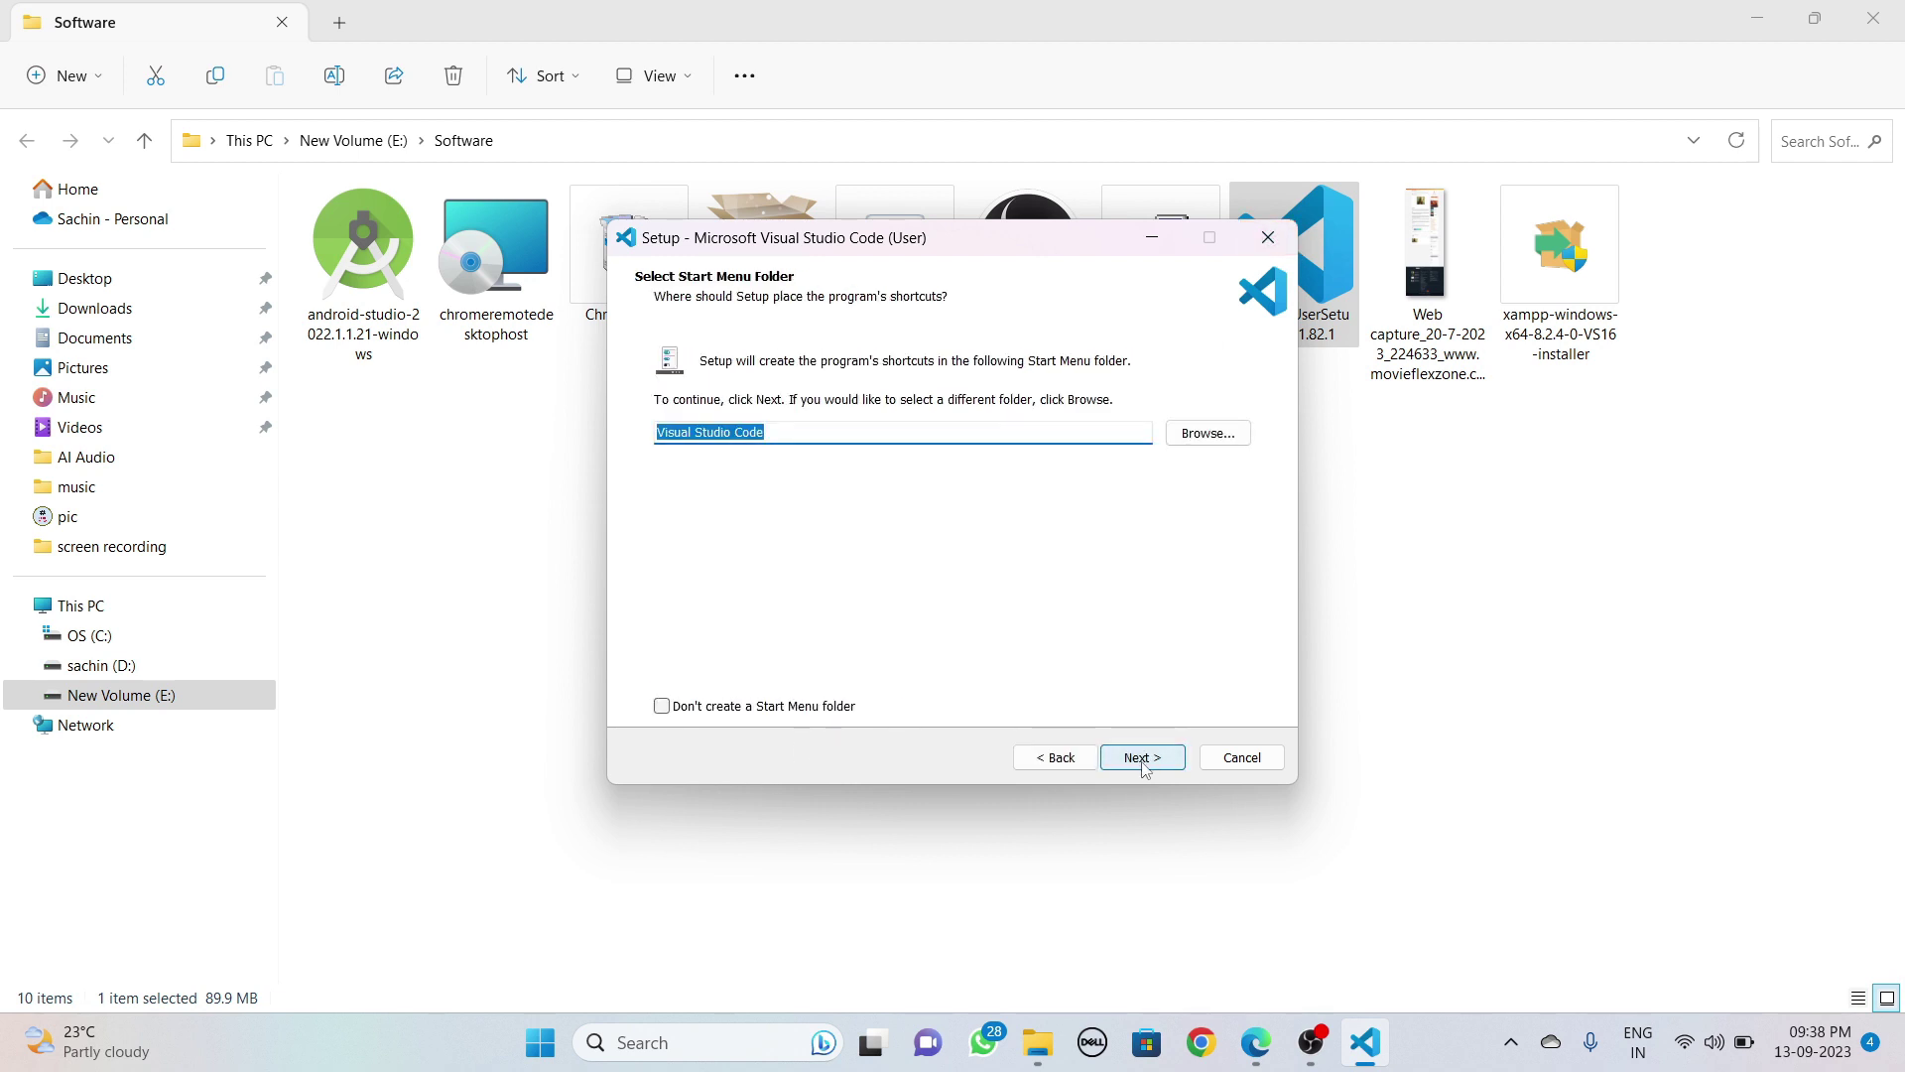
click(1154, 764)
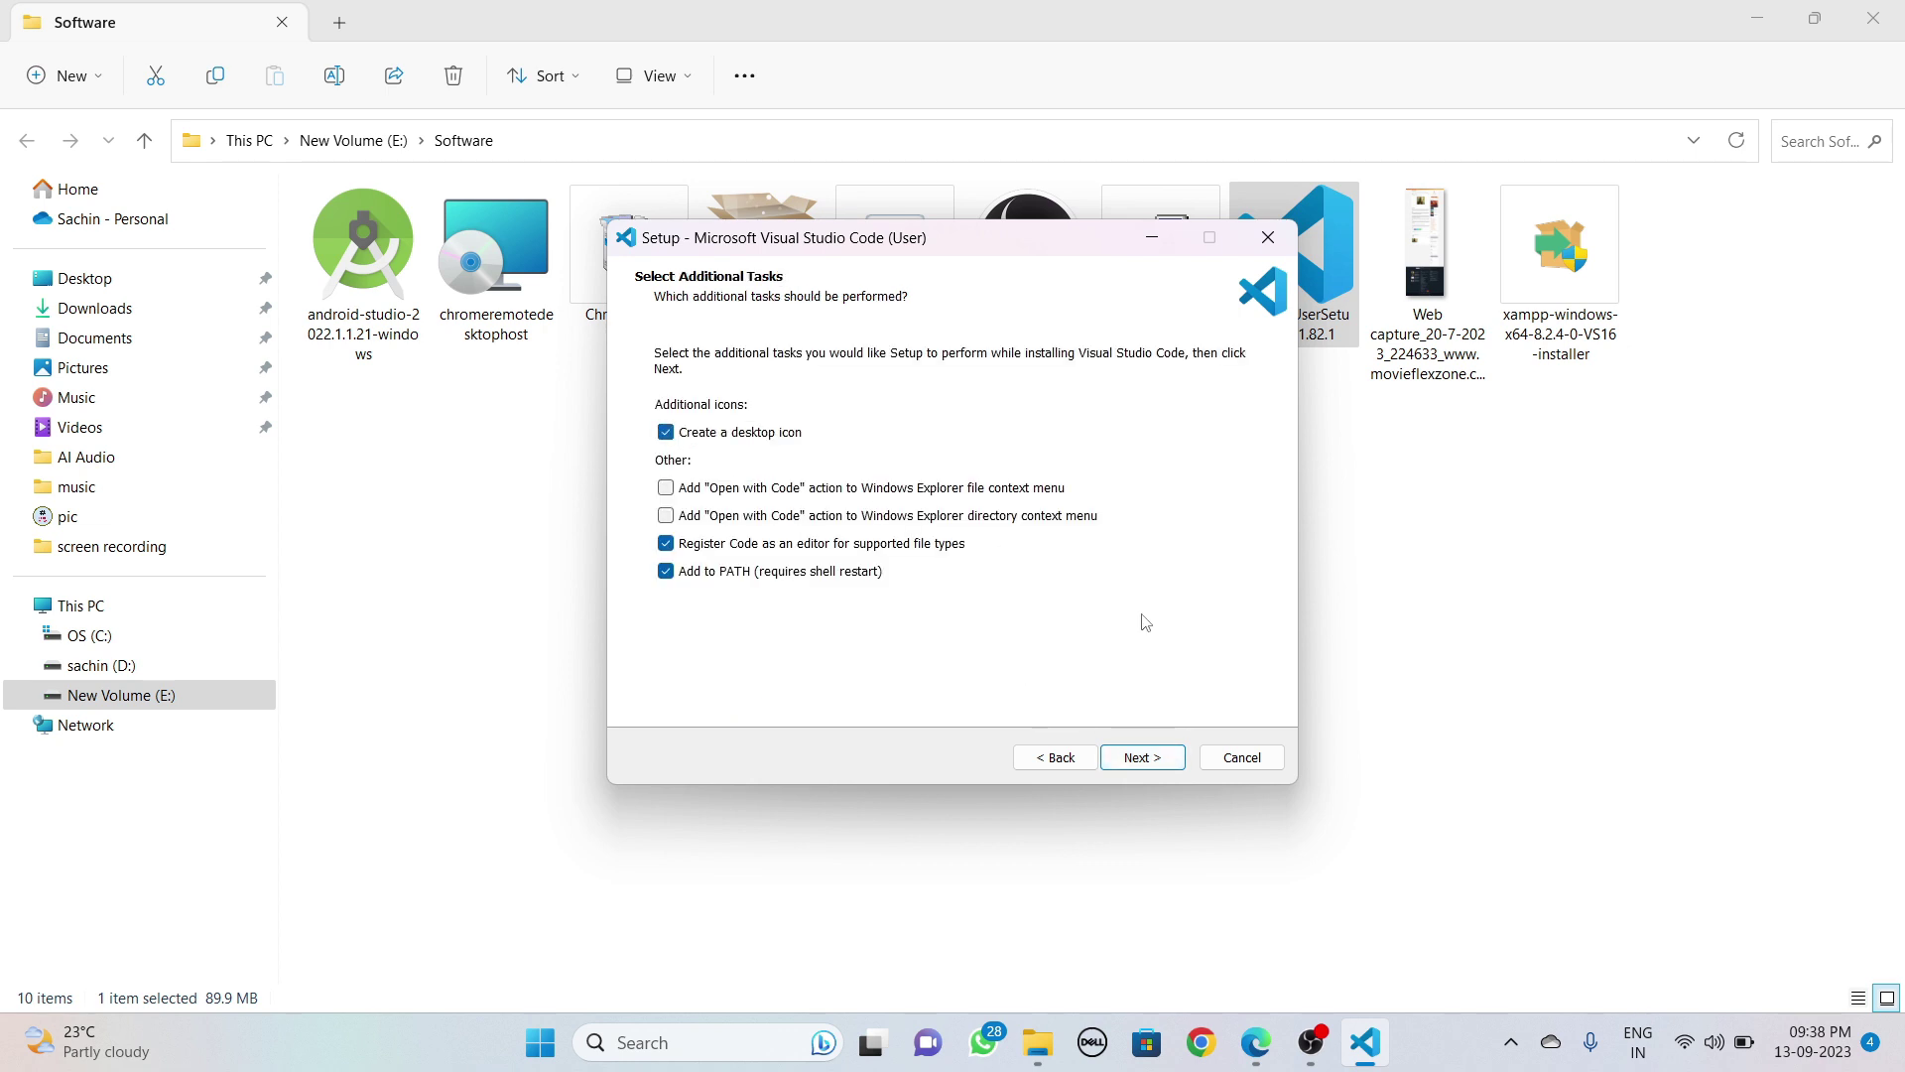
click(1151, 766)
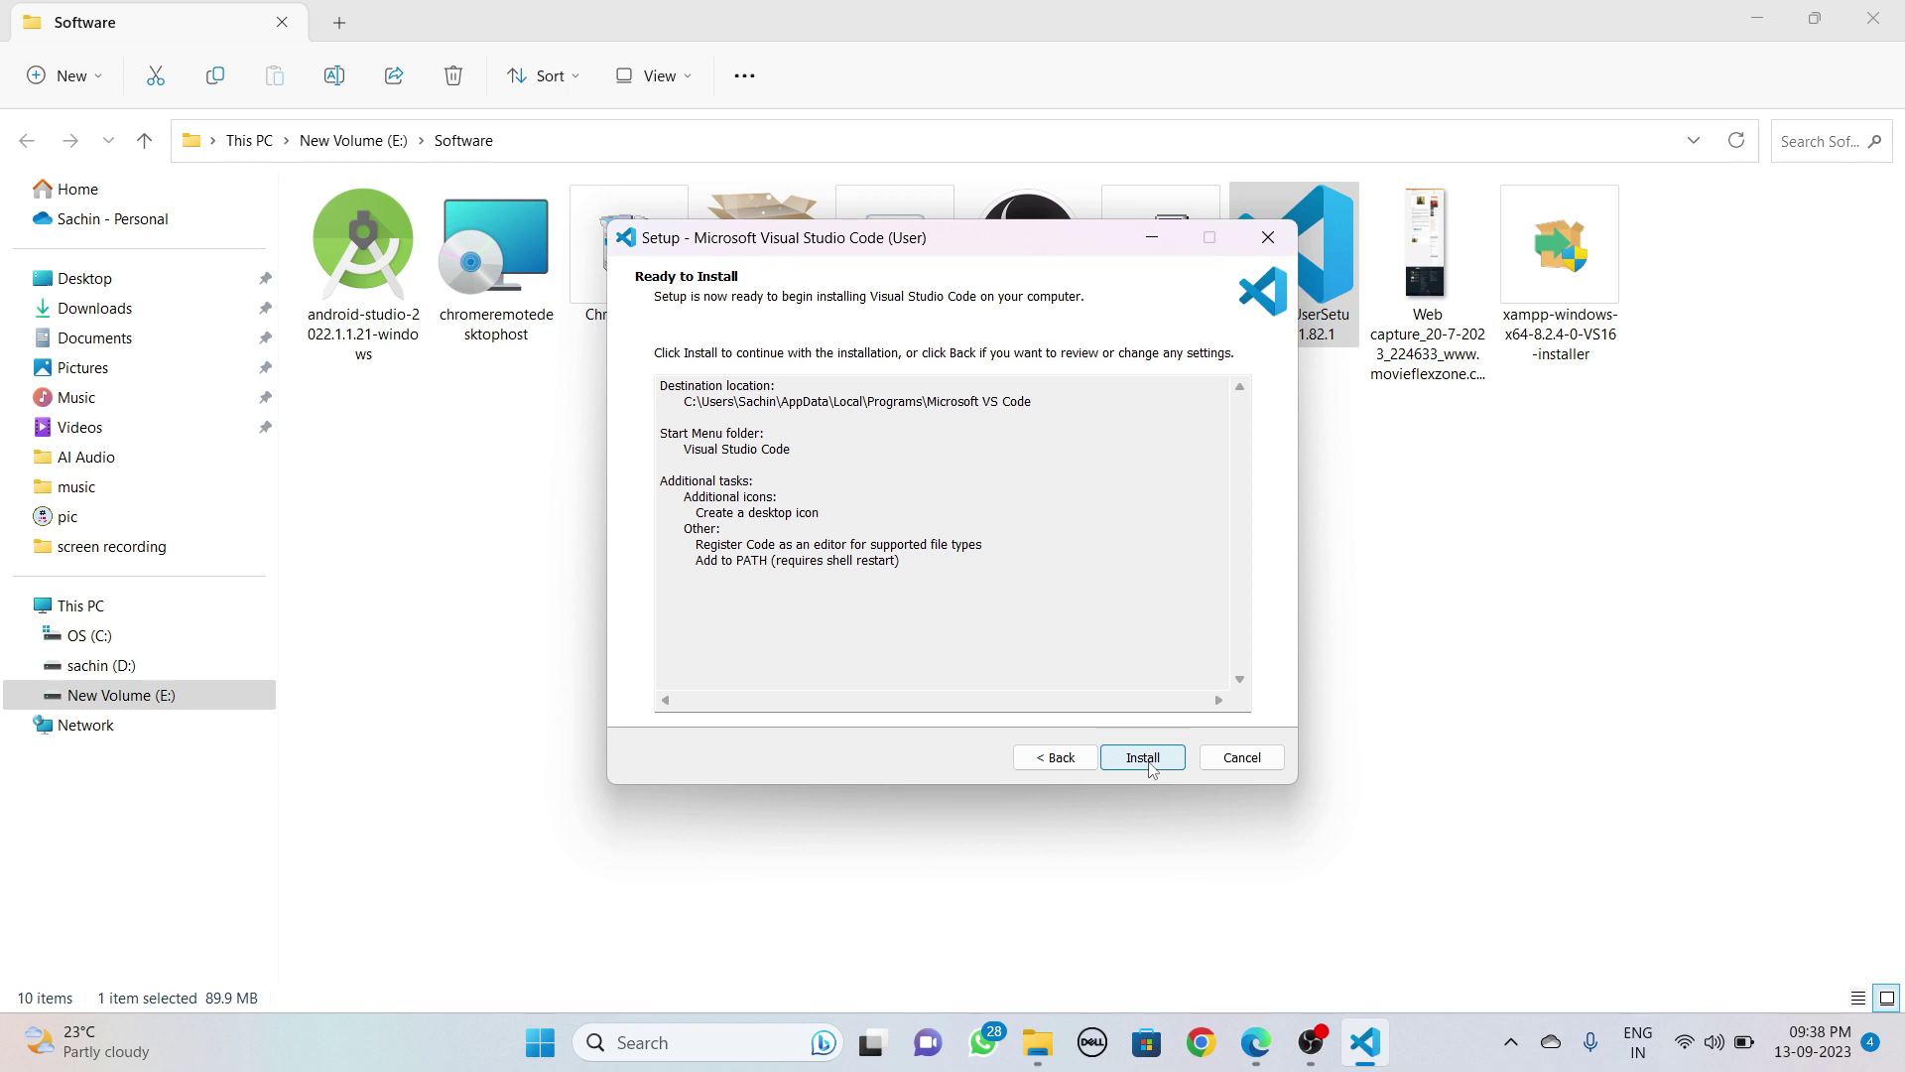
click(1149, 762)
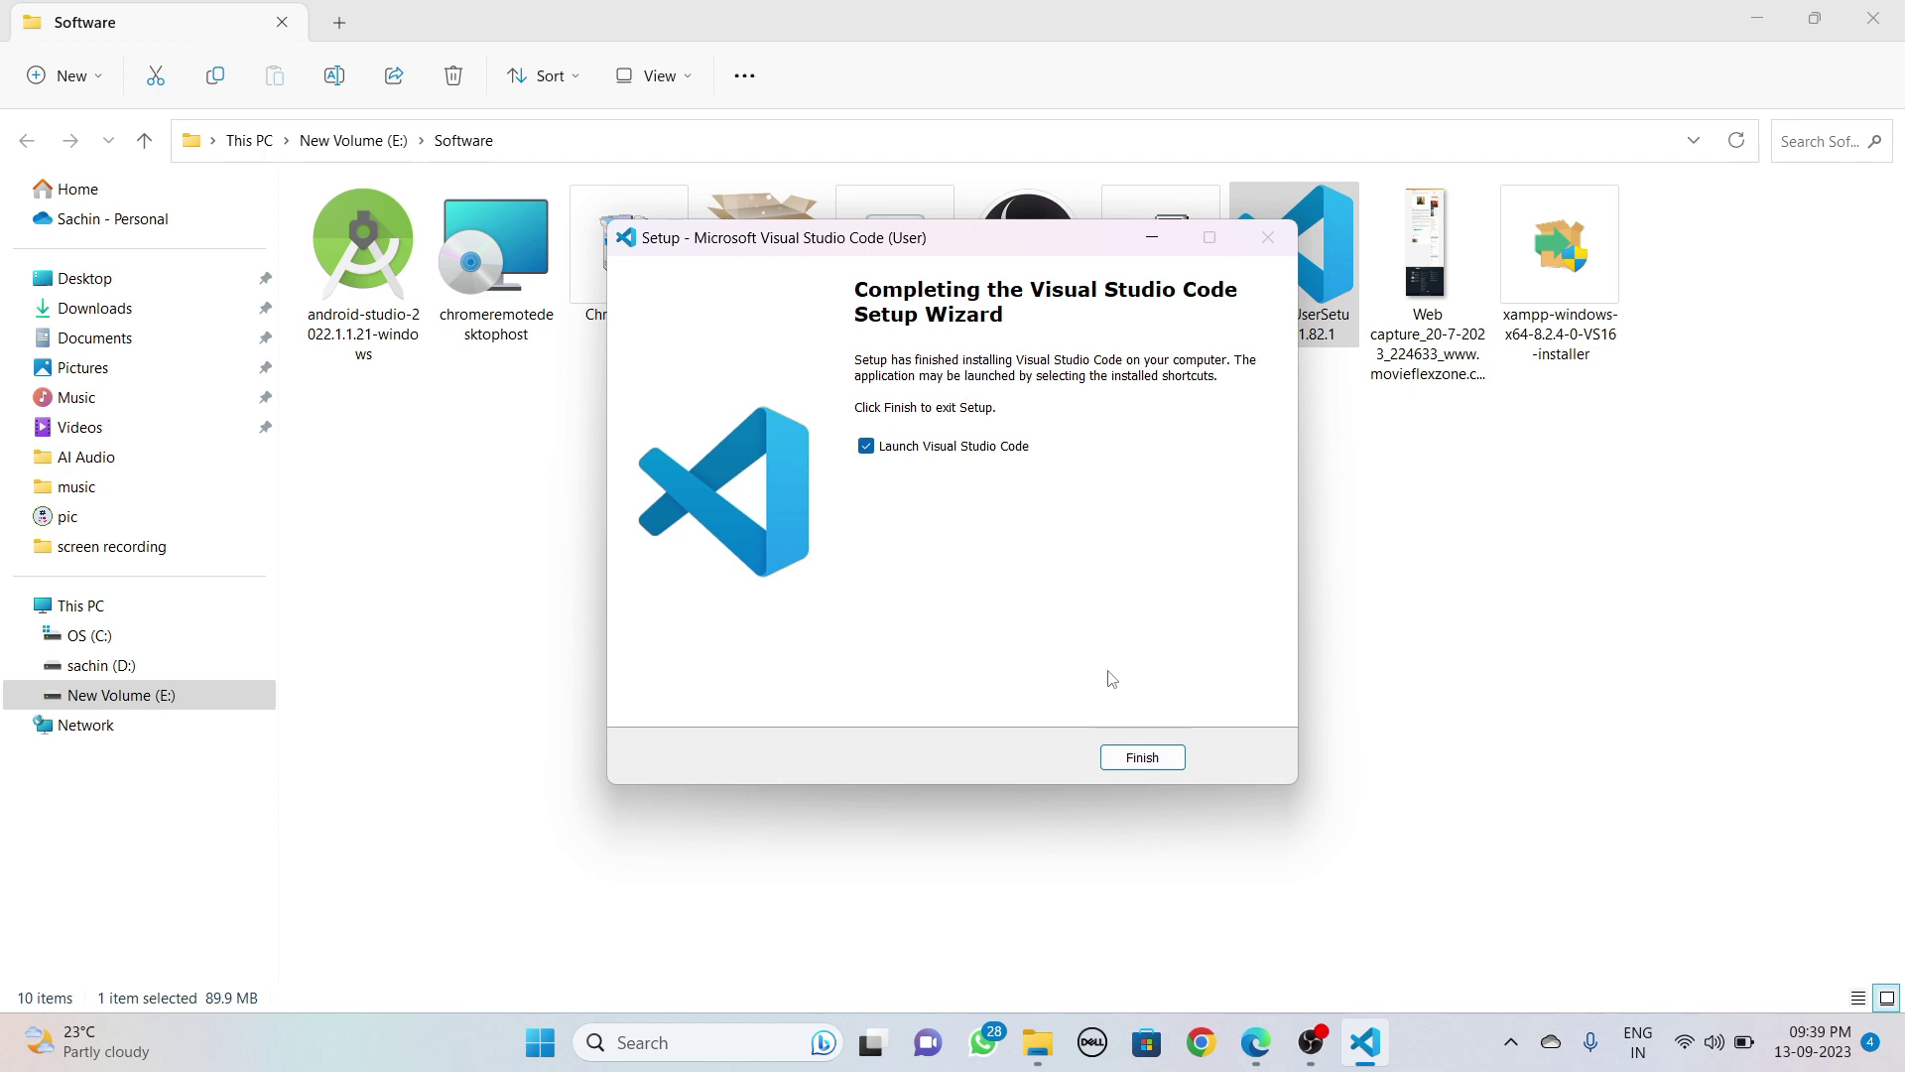
click(1142, 758)
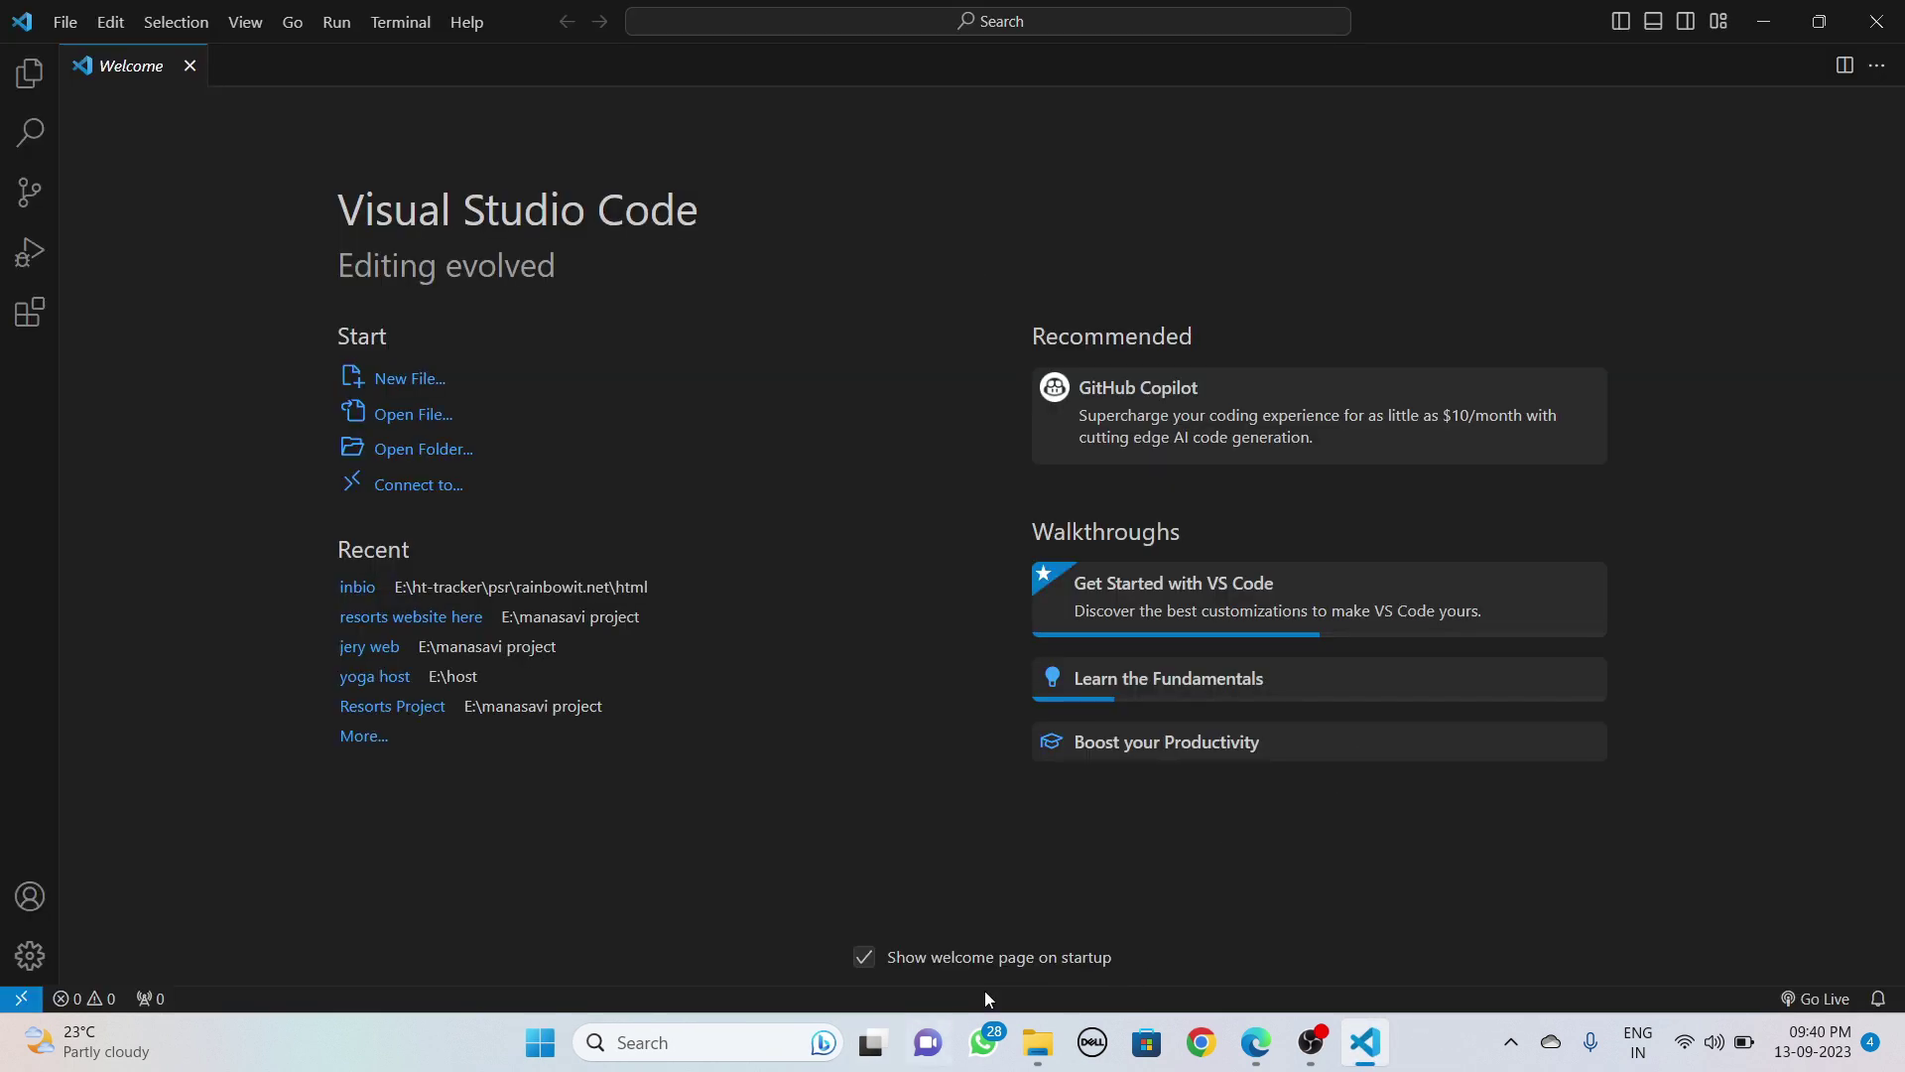
Step: Switch to File Explorer and create a project folder in the Software folder, named with the owner's first name
click(1038, 1042)
click(752, 552)
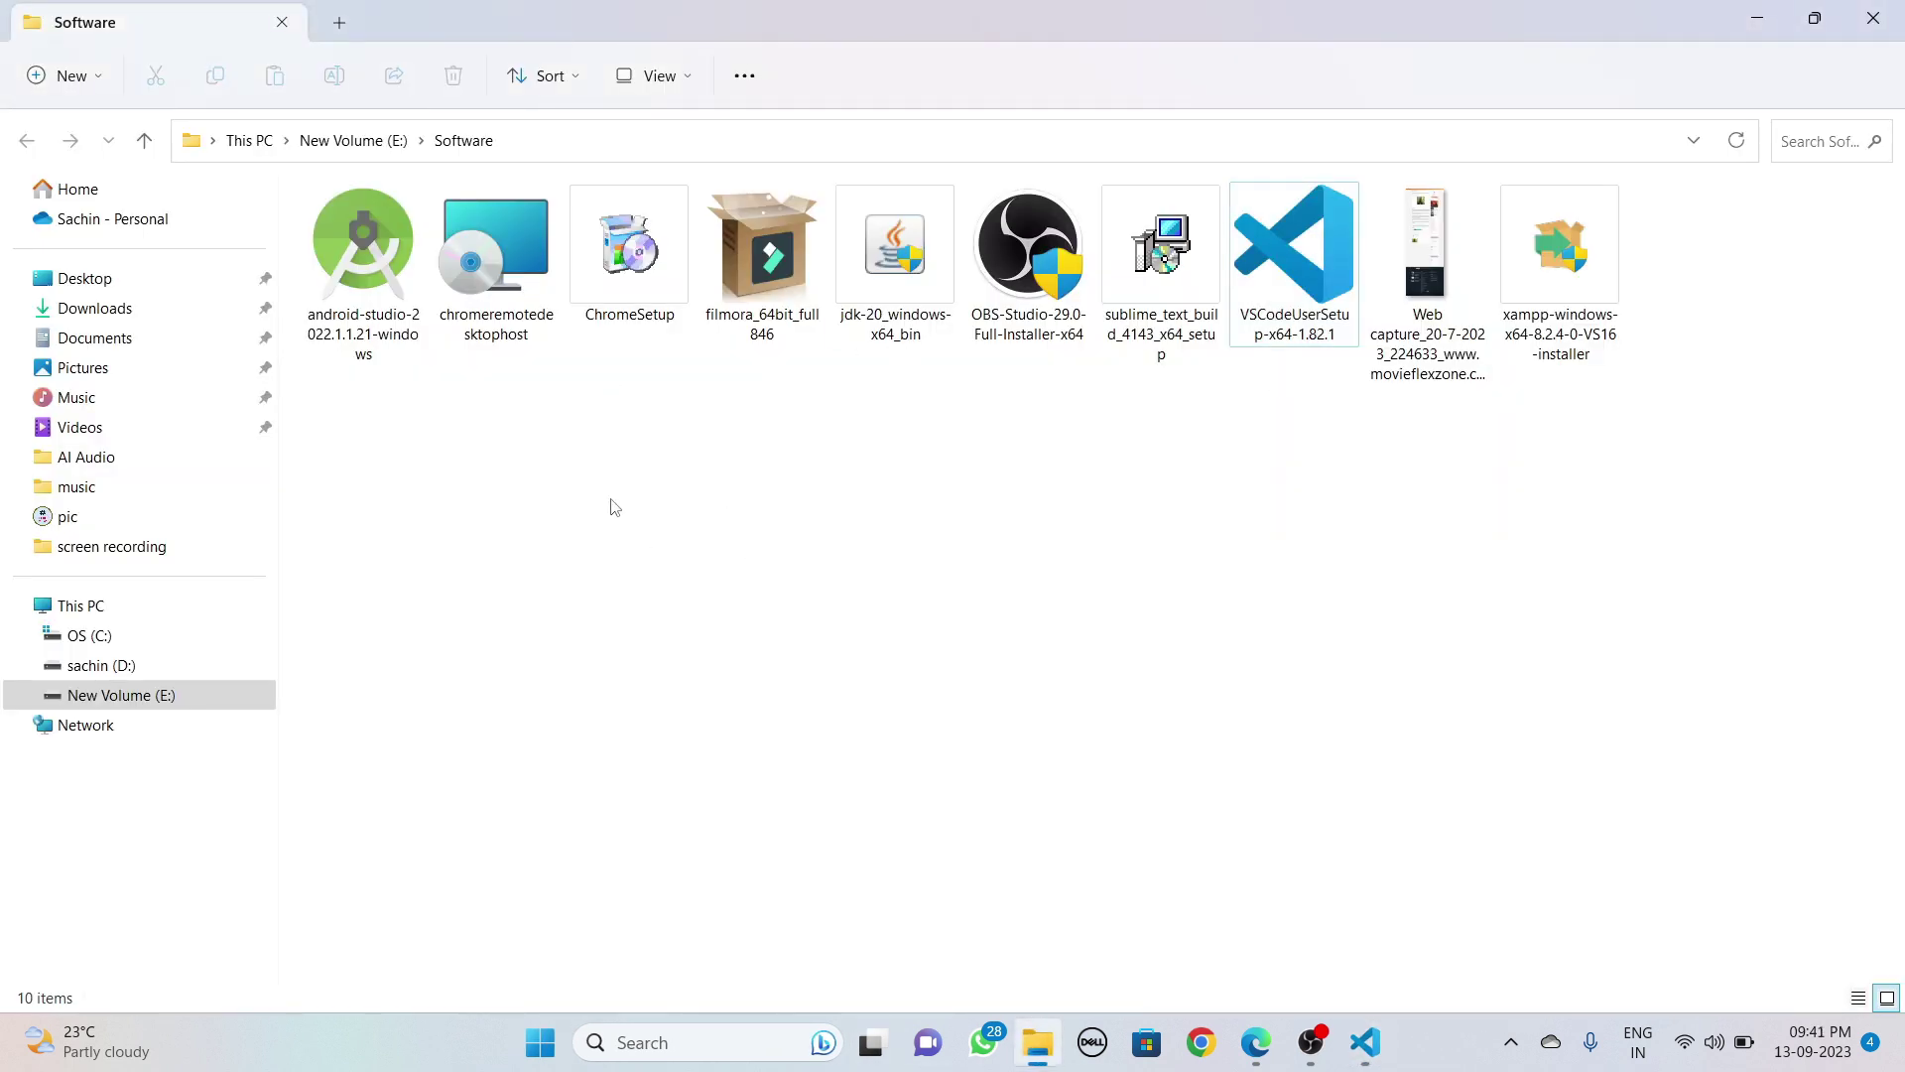
click(68, 75)
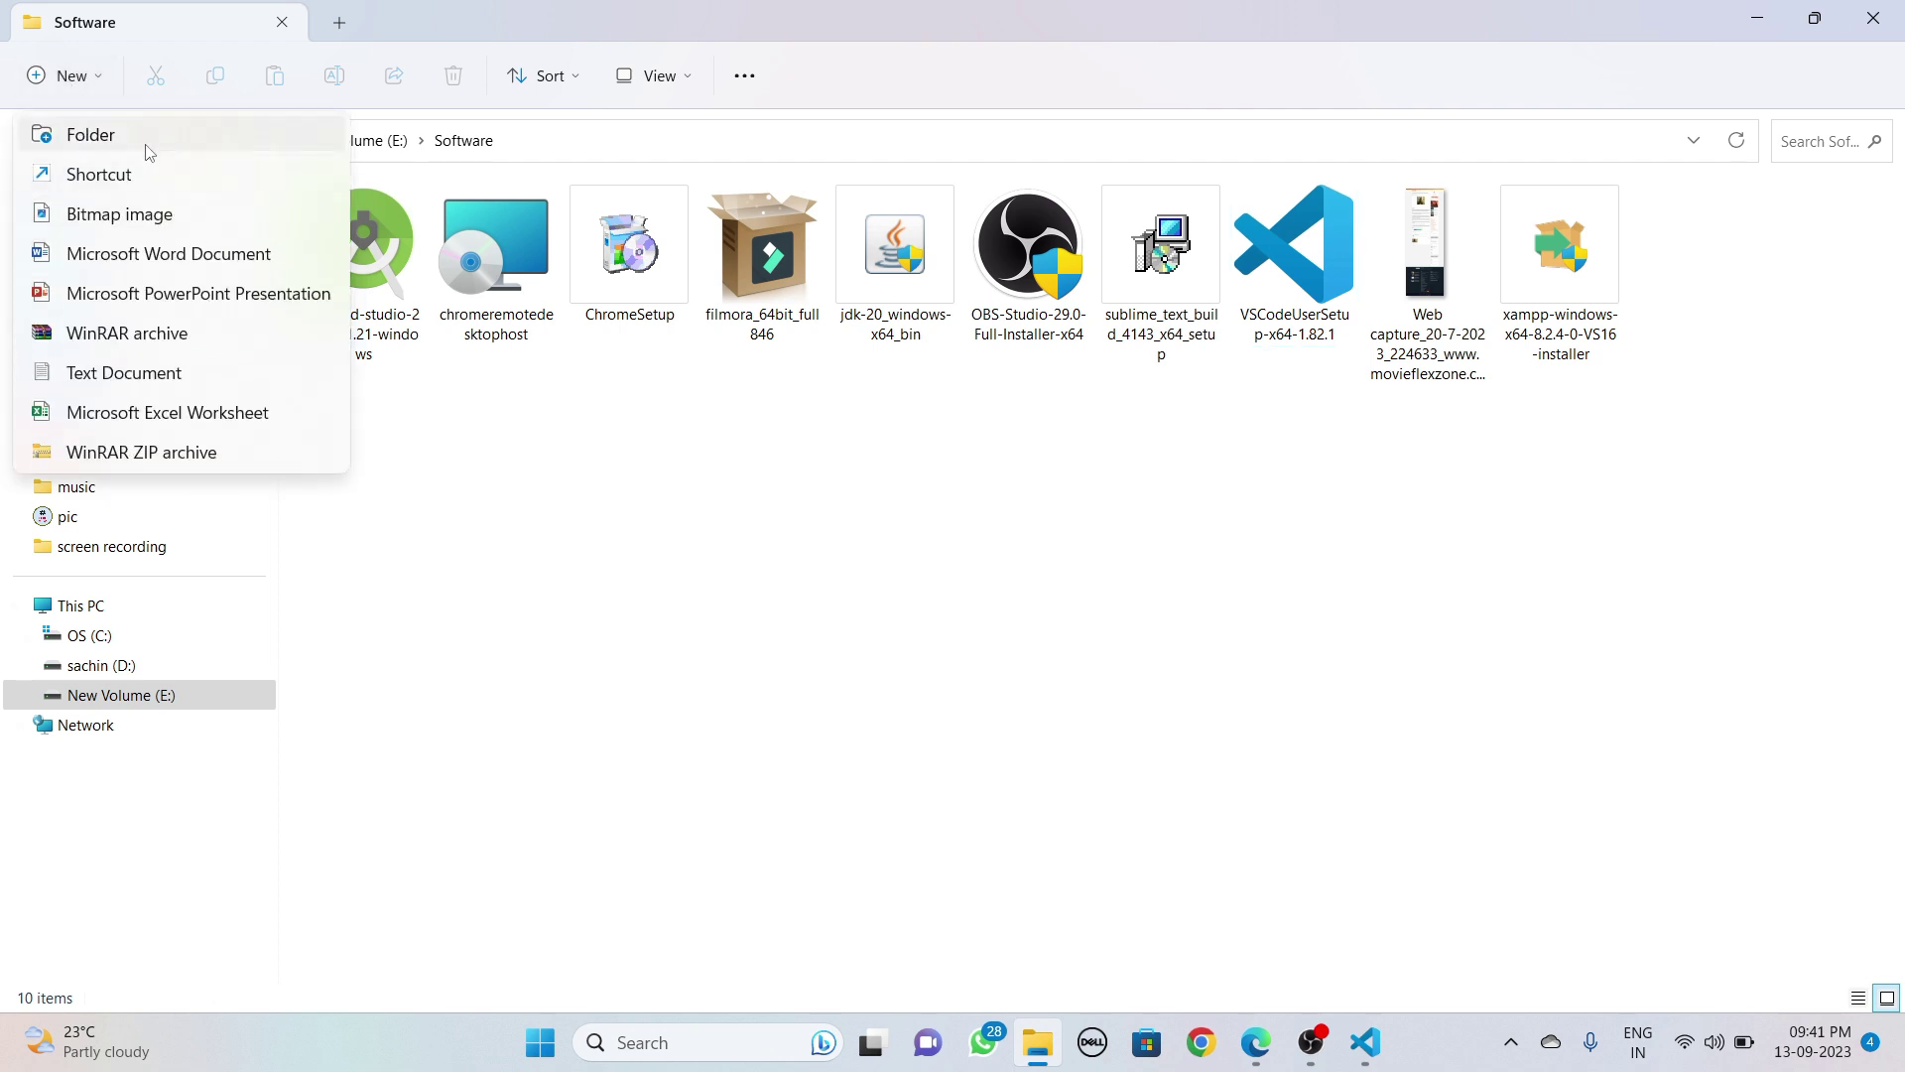
click(147, 144)
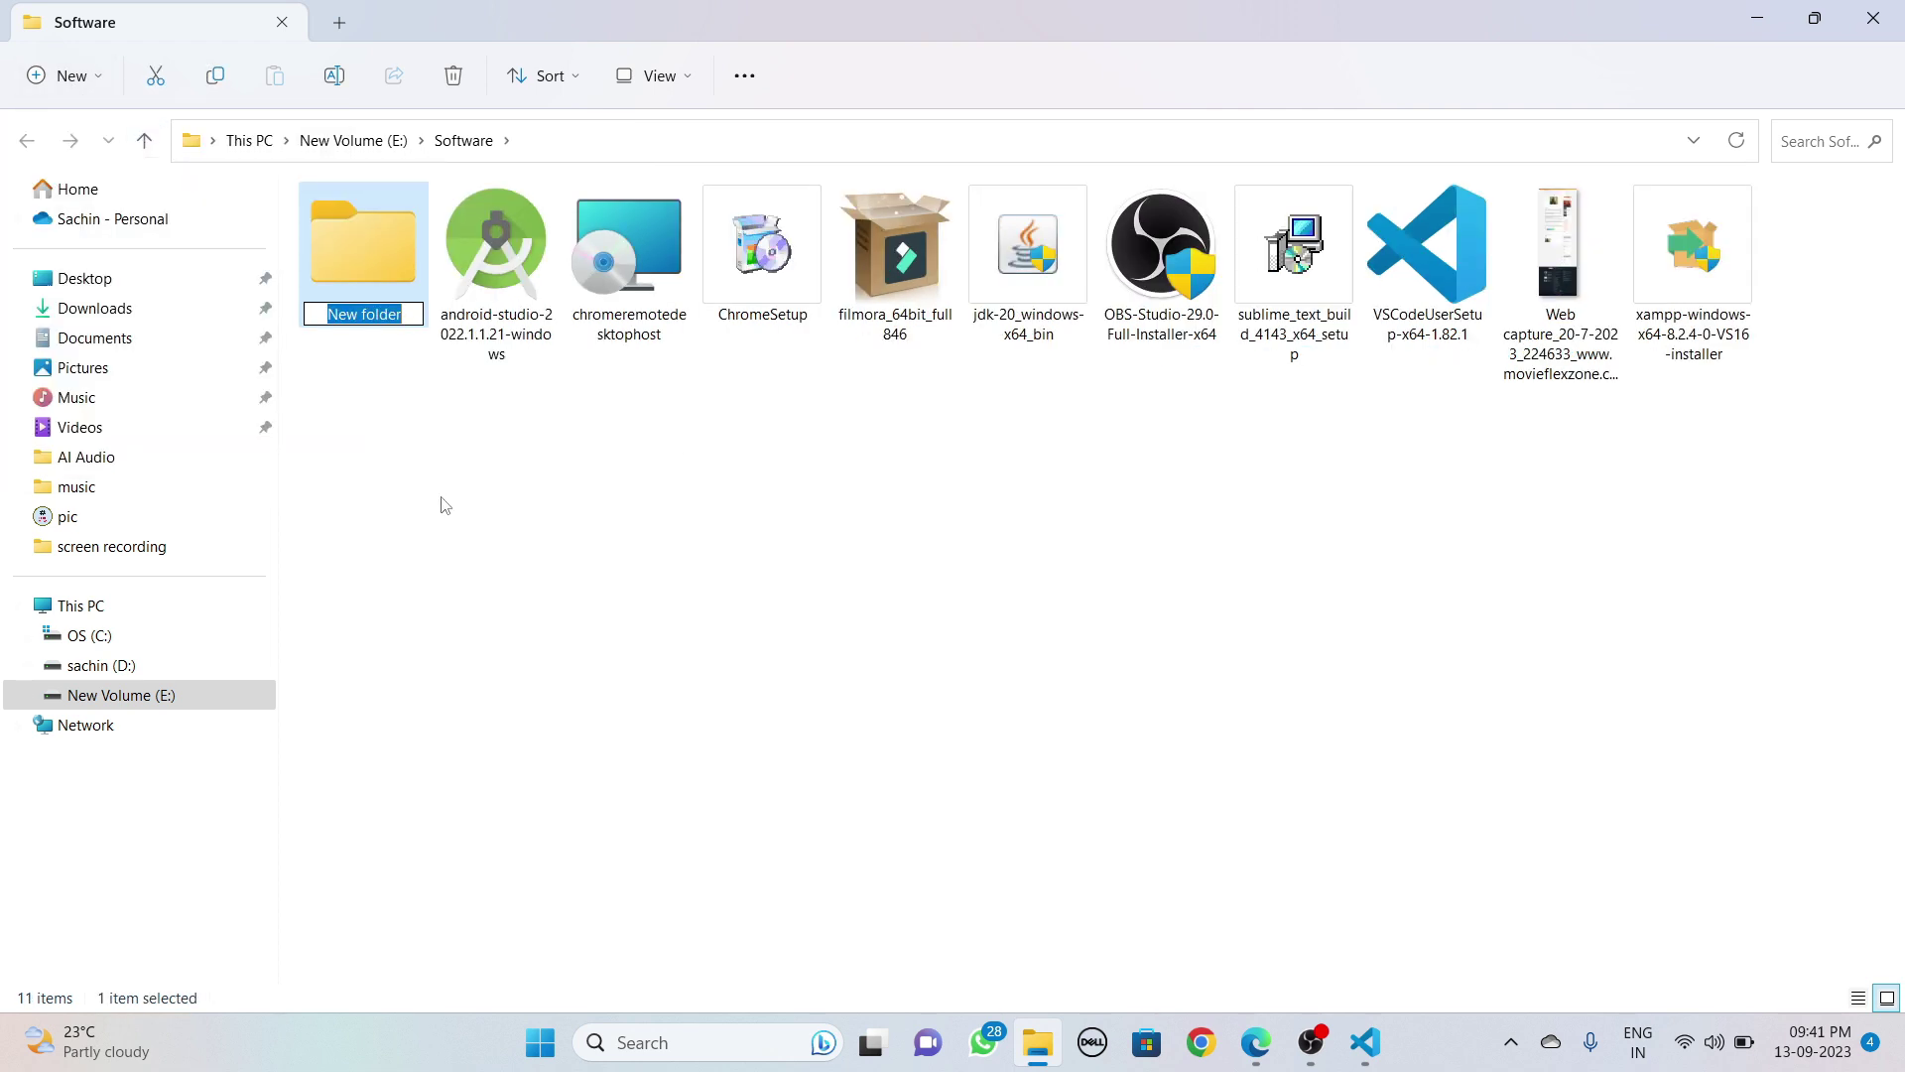
text(sachin)
key(Return)
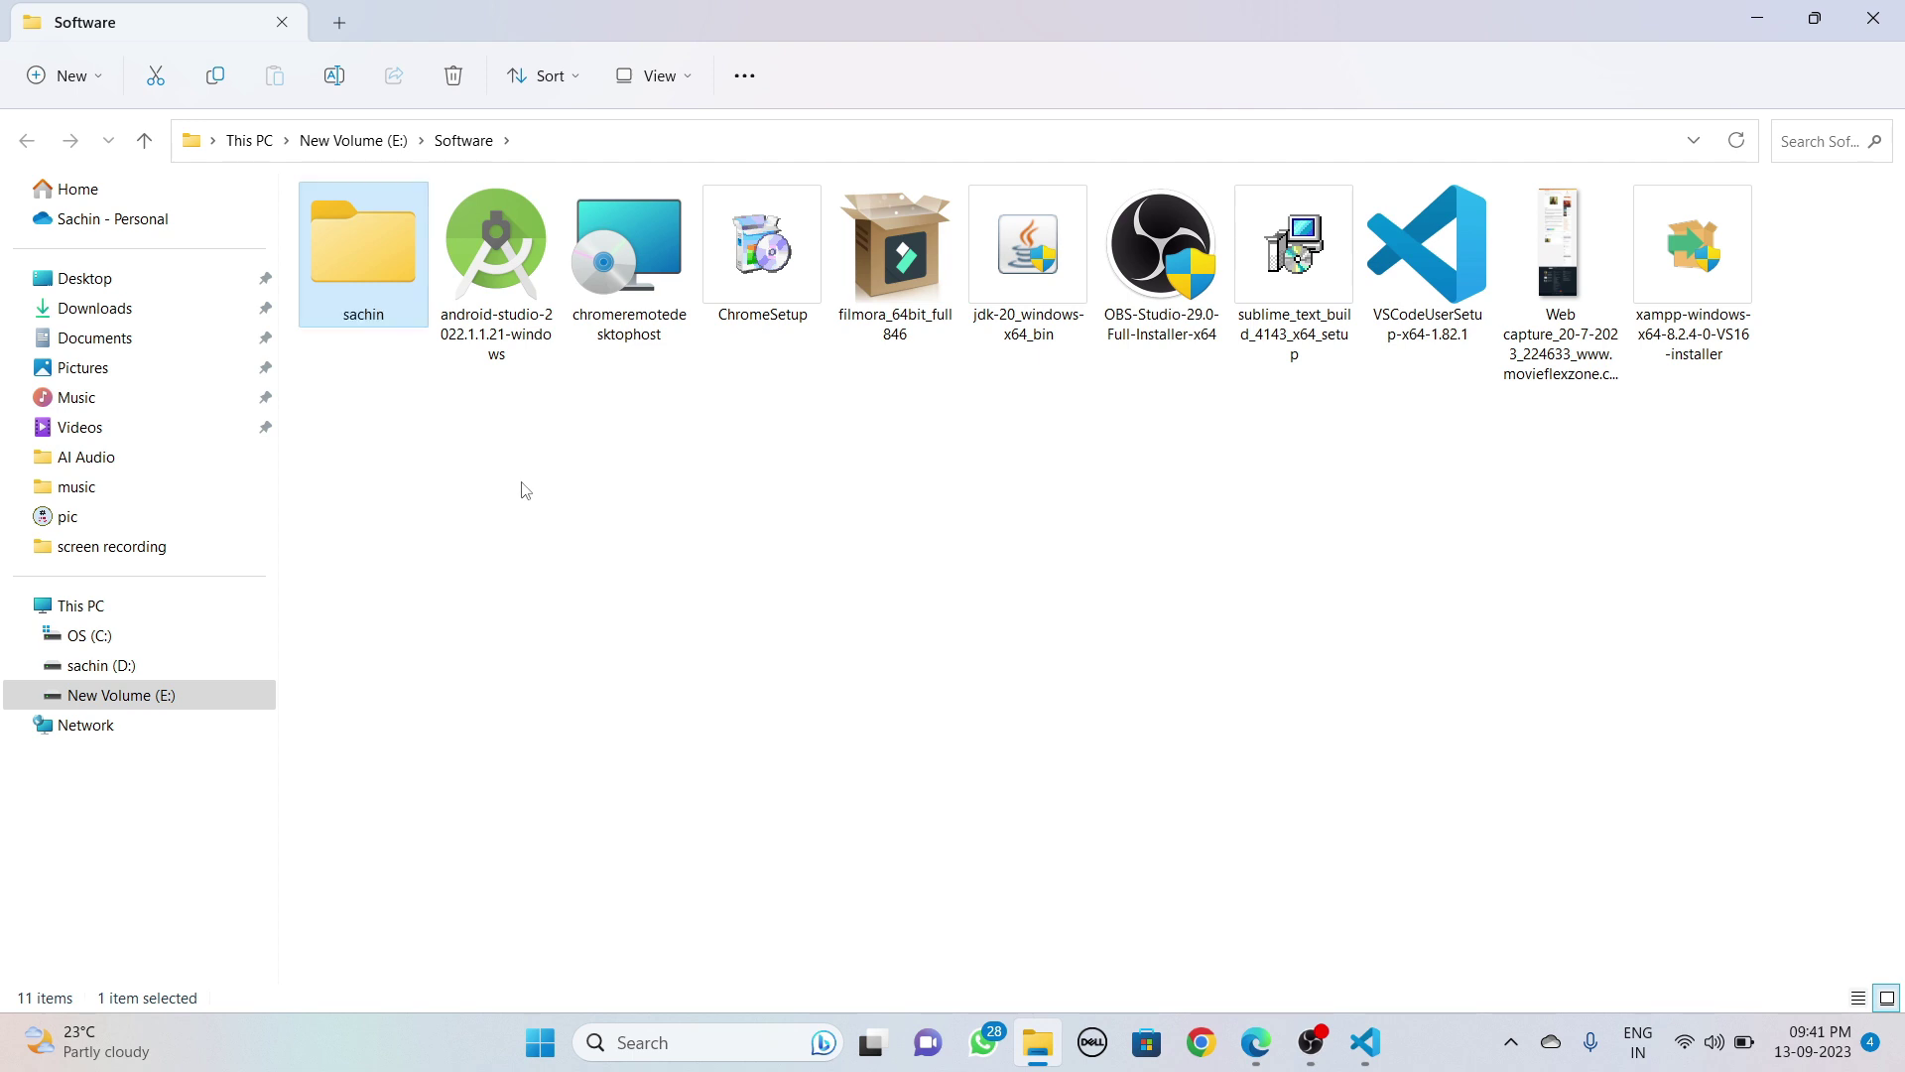
click(803, 628)
Step: Switch to Visual Studio Code and open the new project folder from Software on New Volume (E:)
click(1366, 1035)
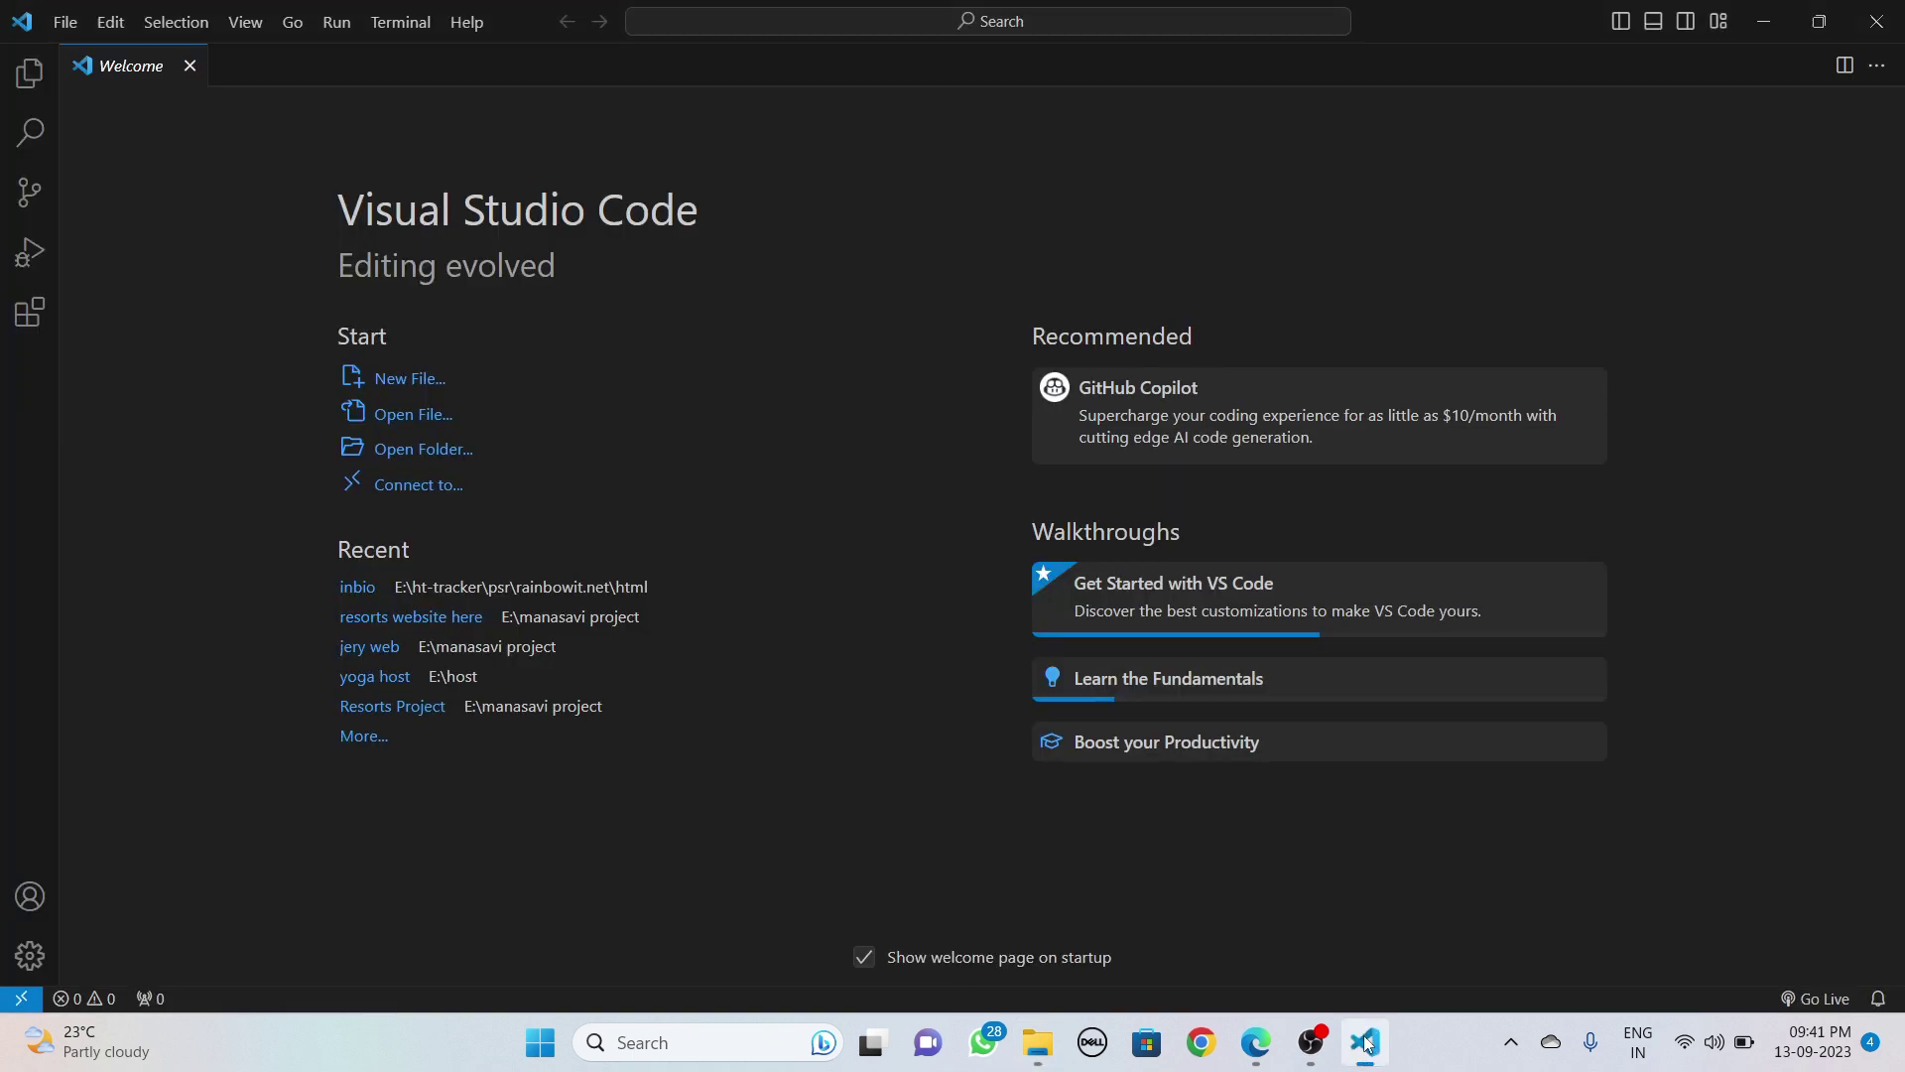
click(64, 23)
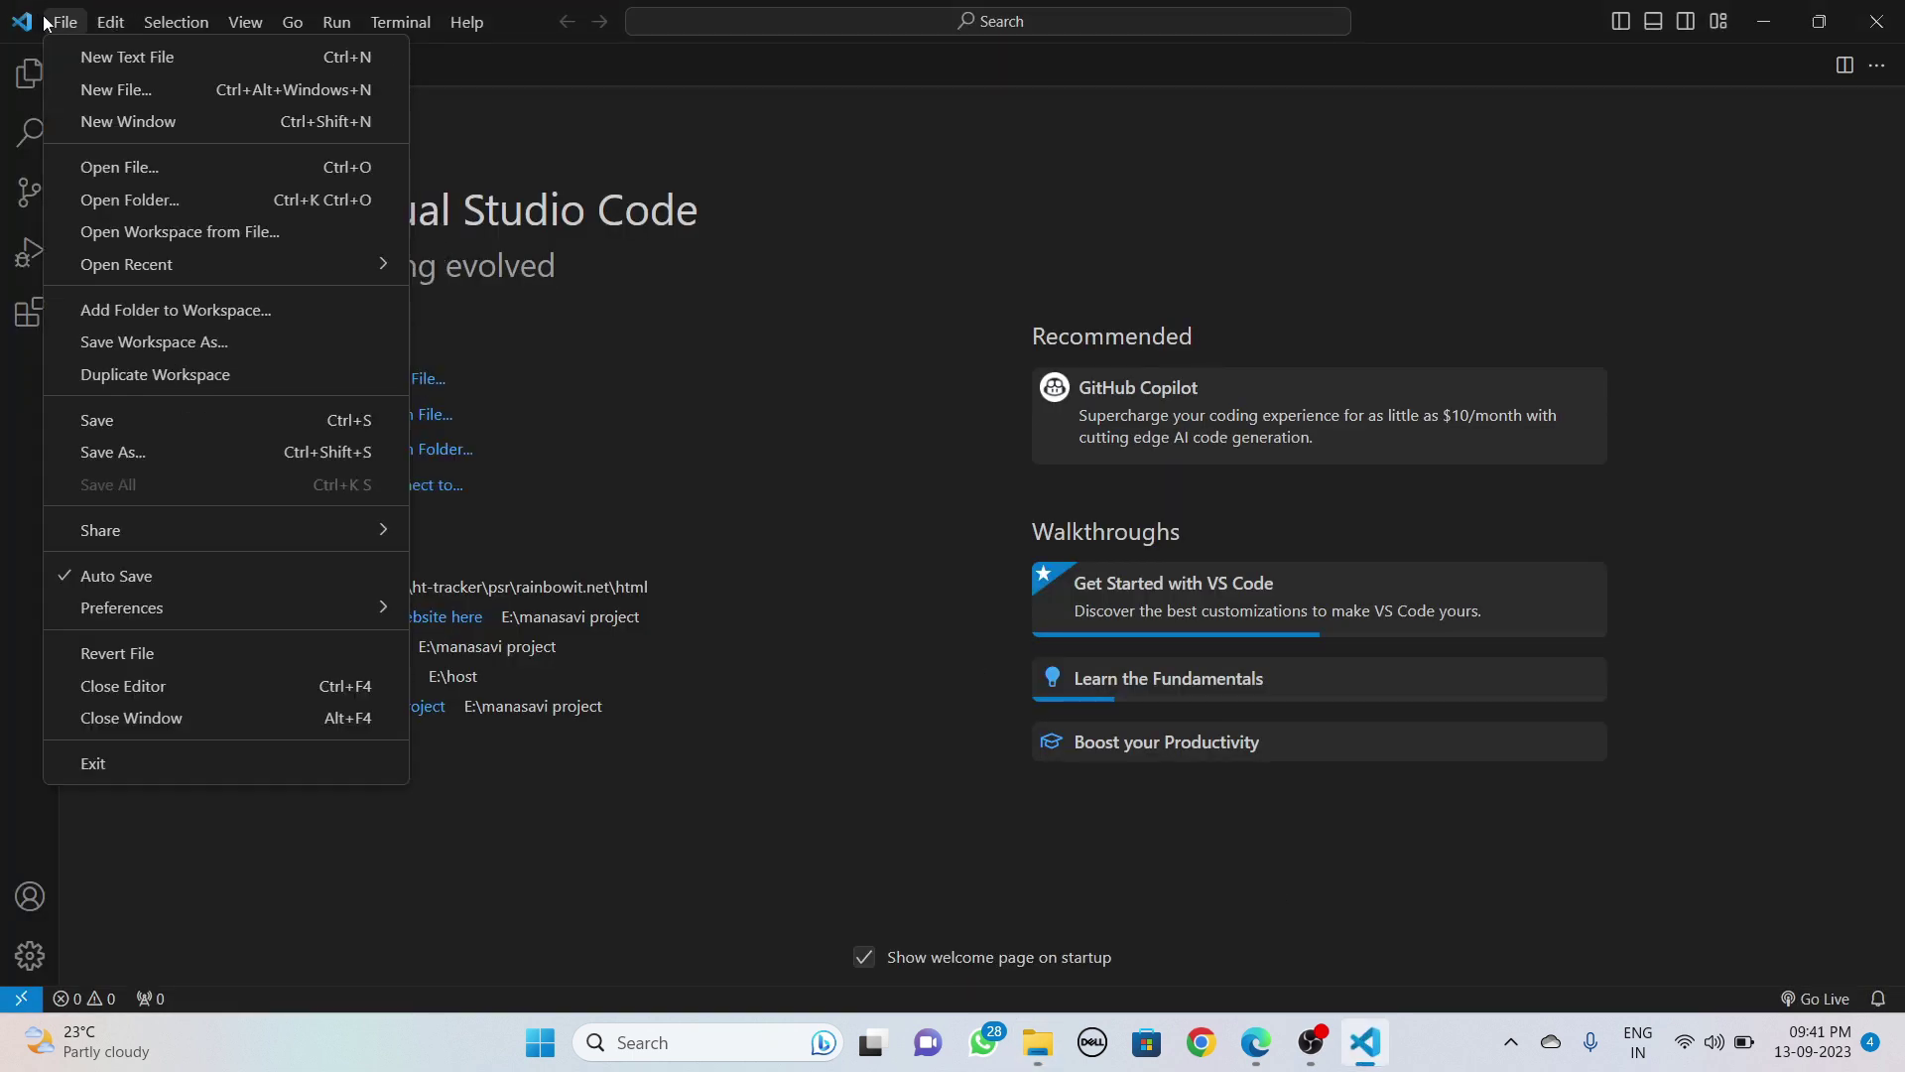
click(130, 200)
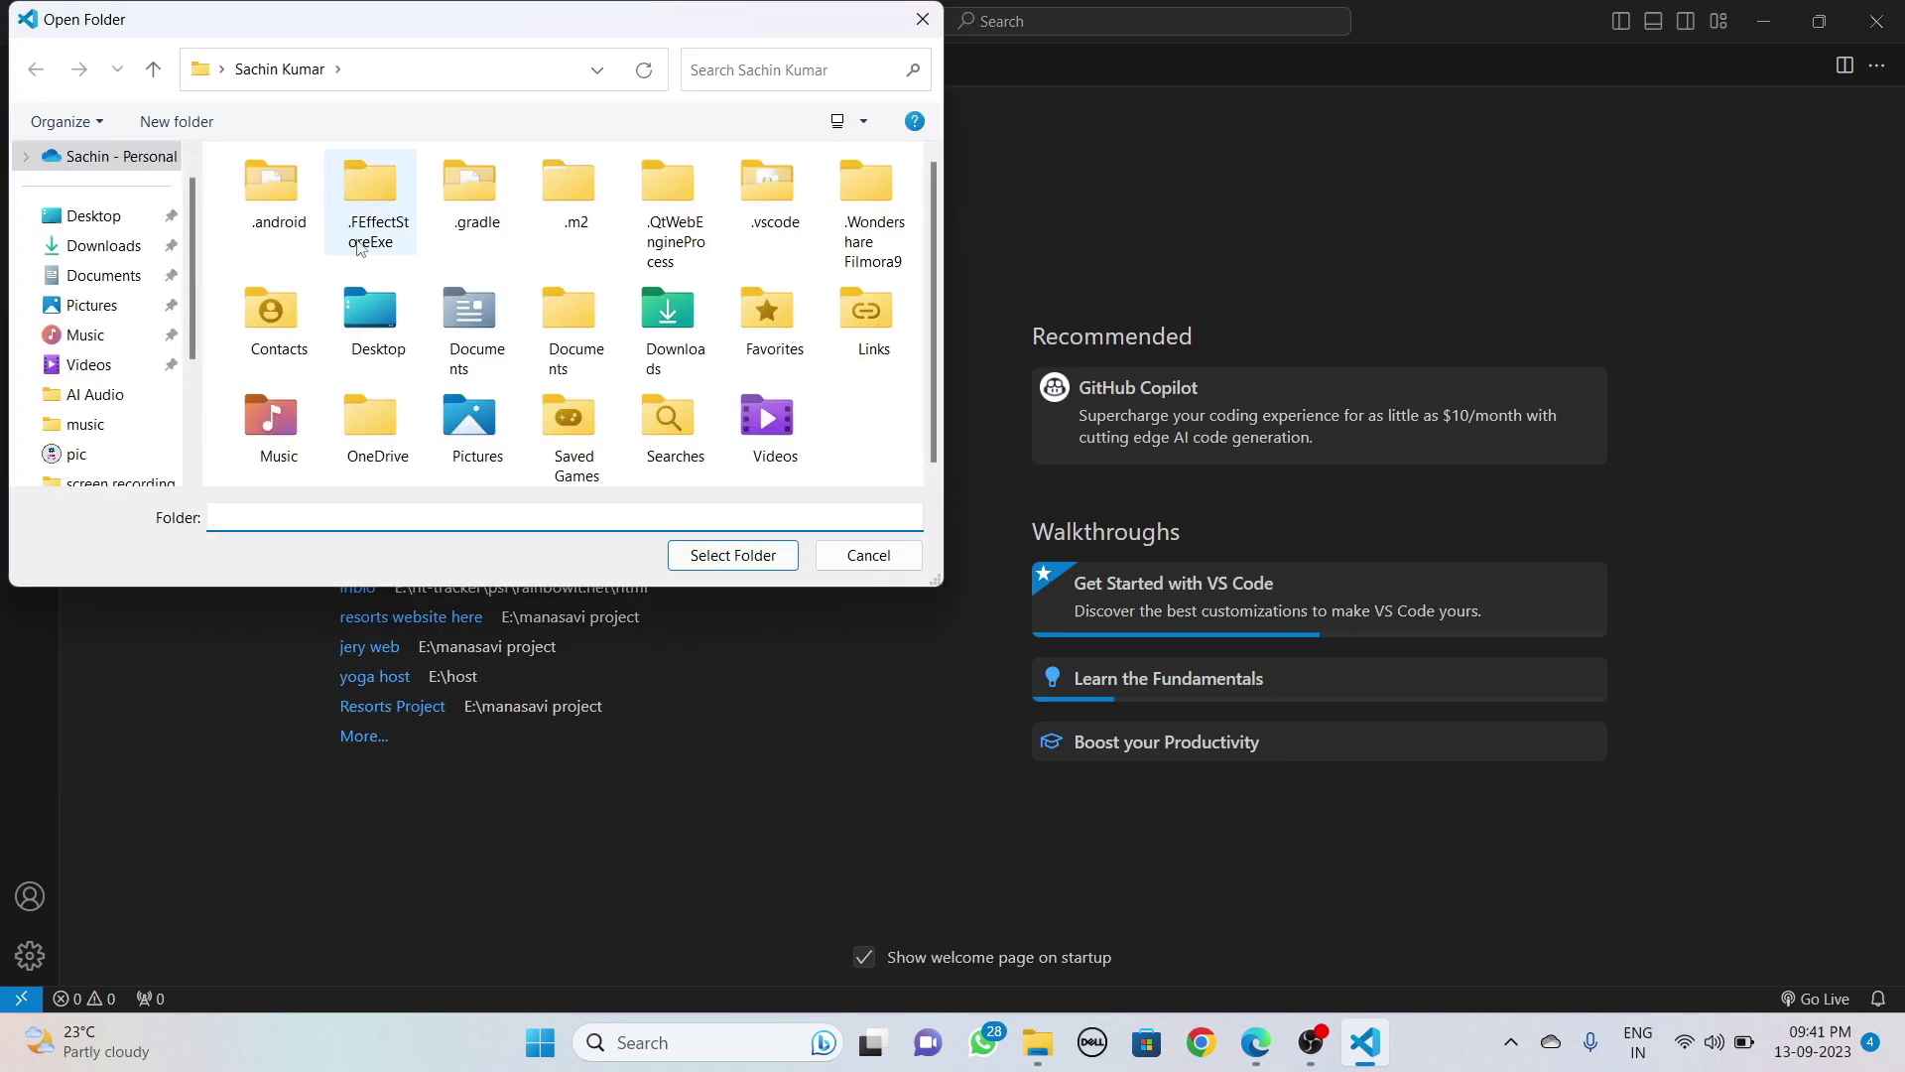
scroll(109, 328, down, 3)
click(119, 424)
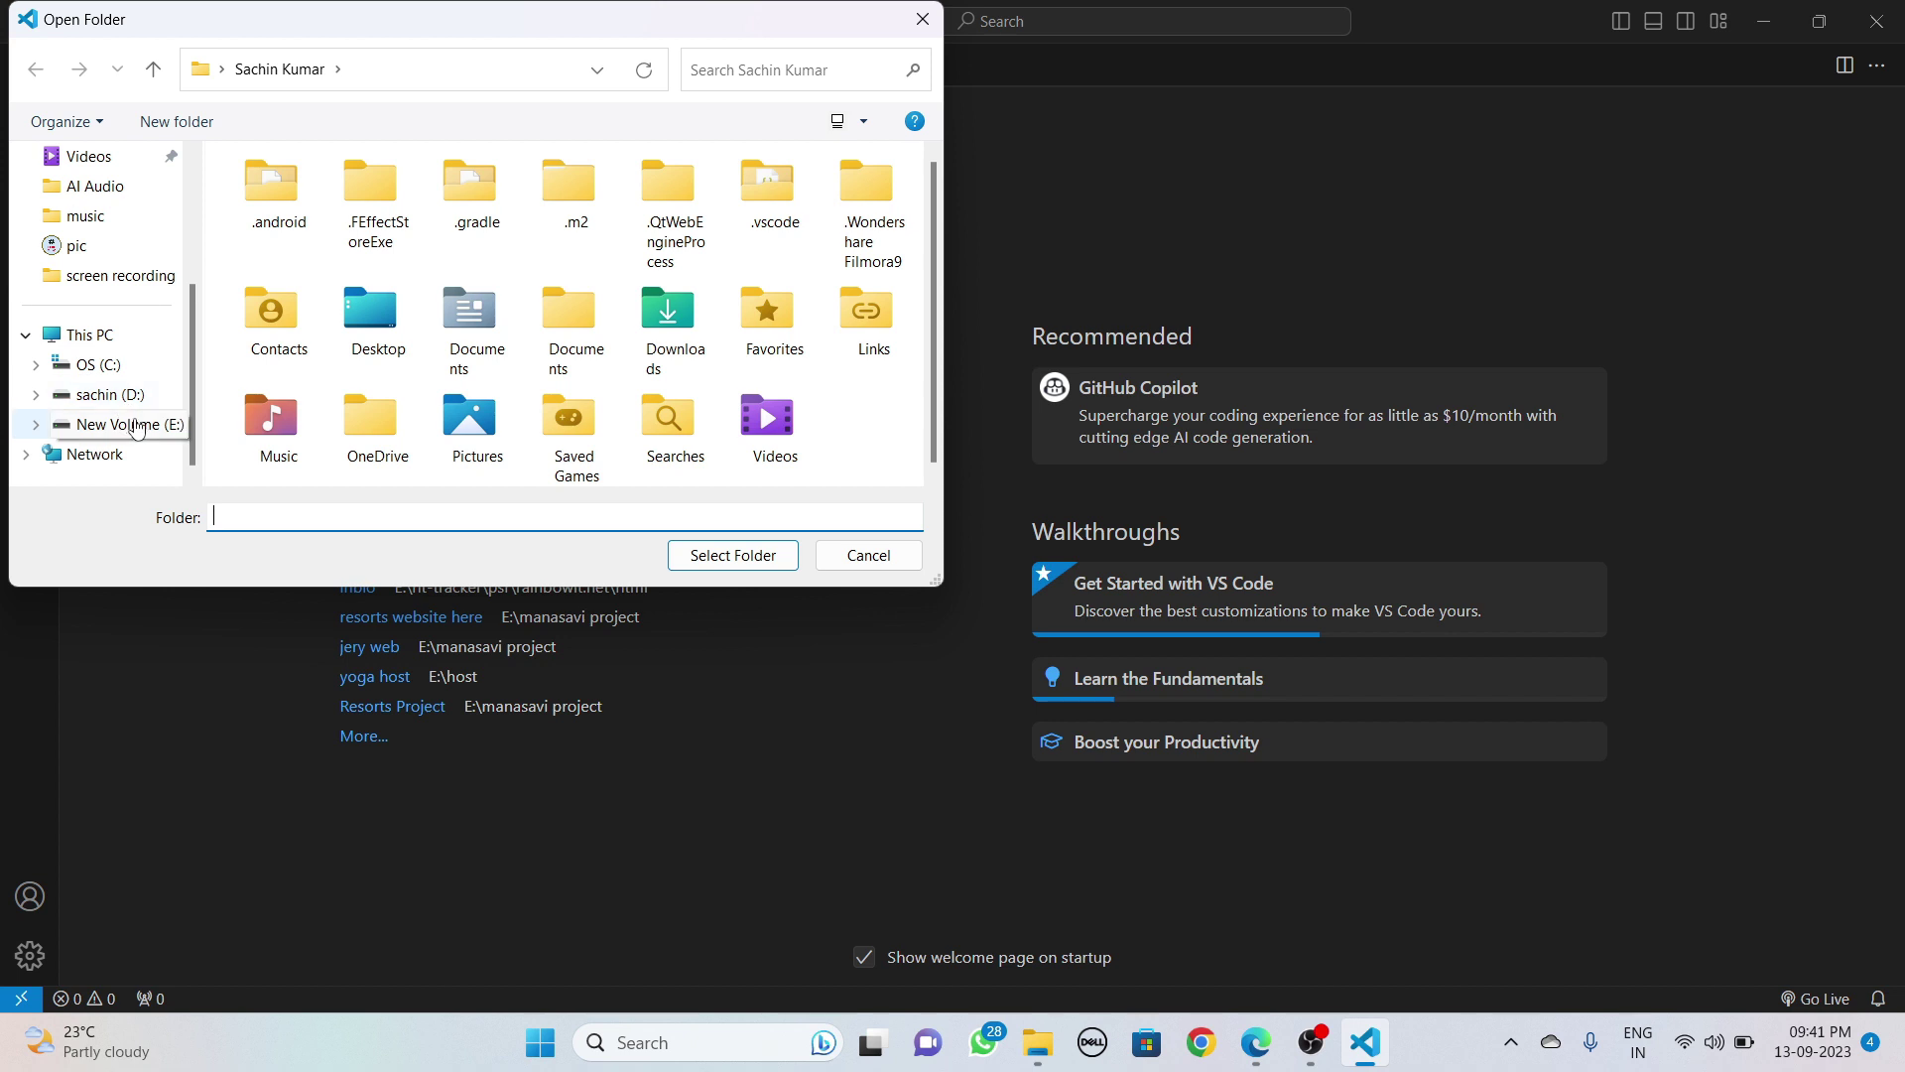
scroll(396, 387, down, 10)
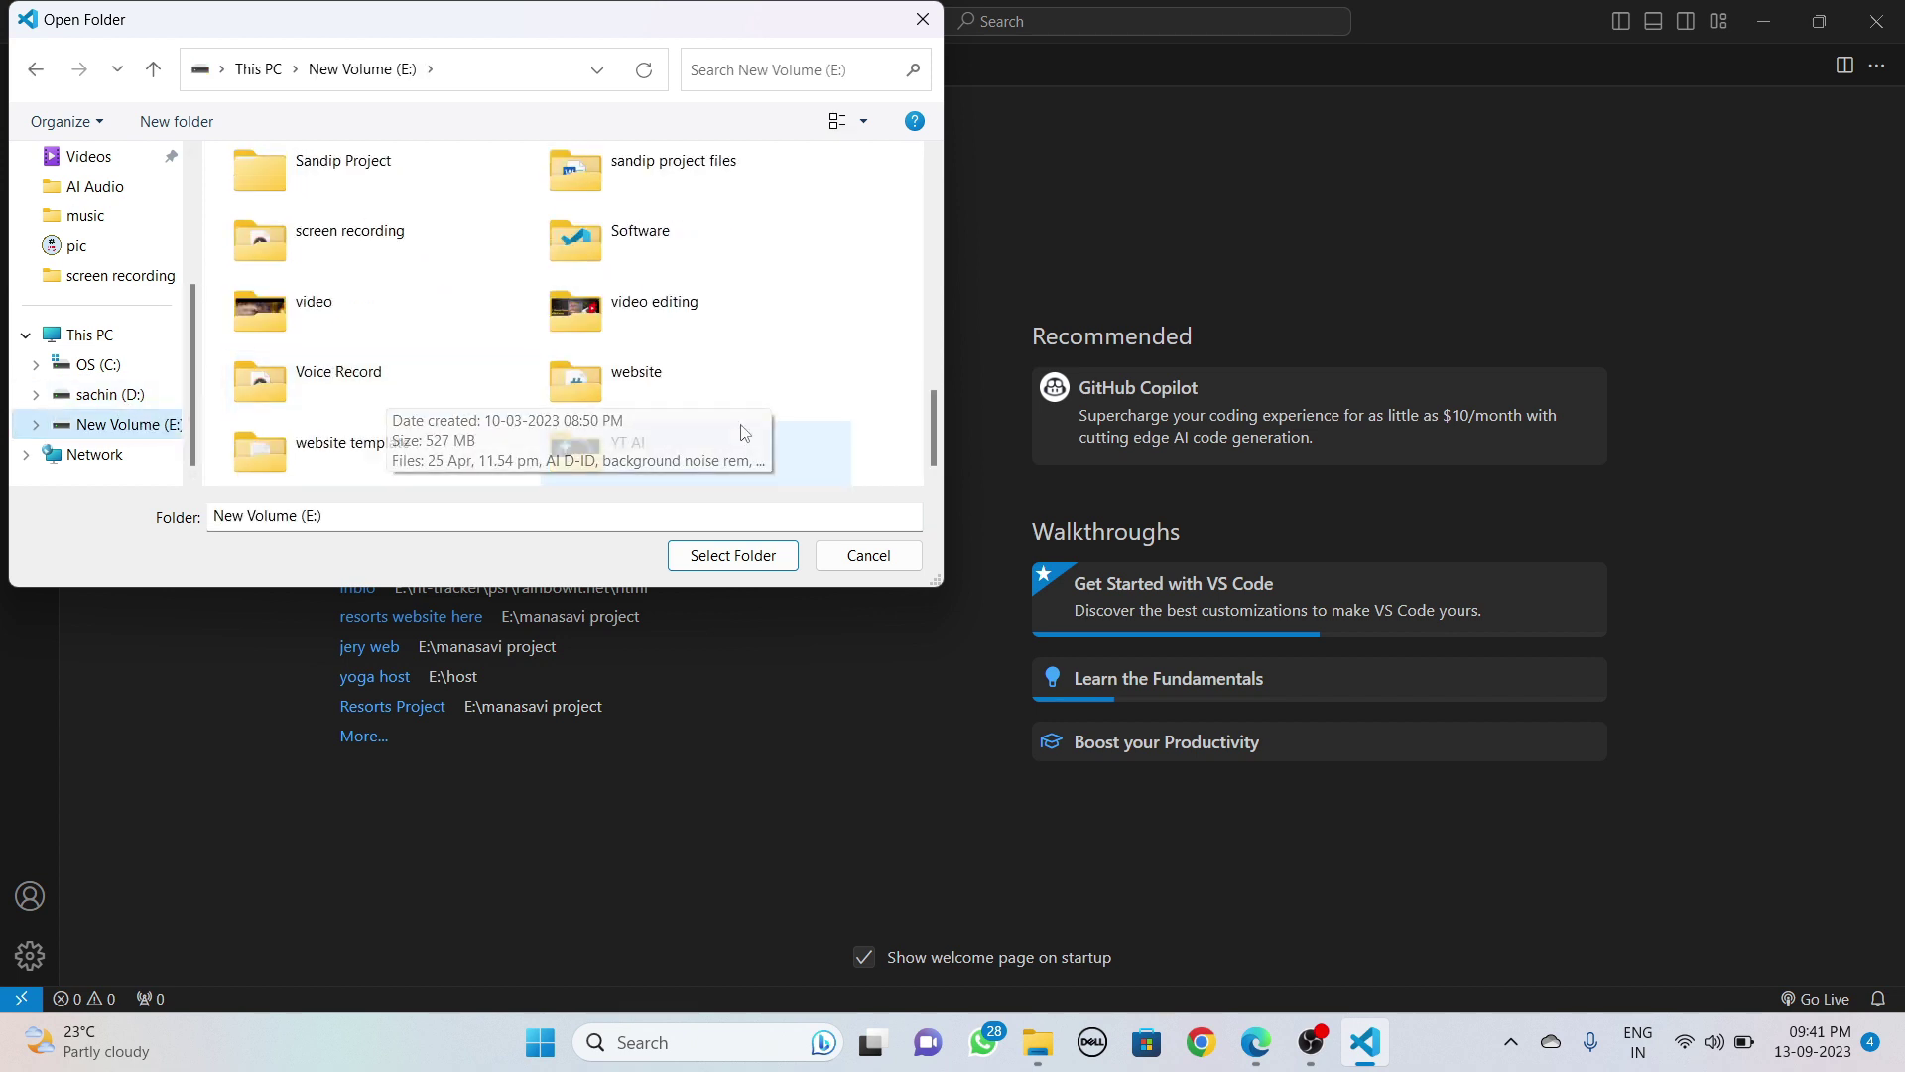
double_click(617, 248)
click(283, 199)
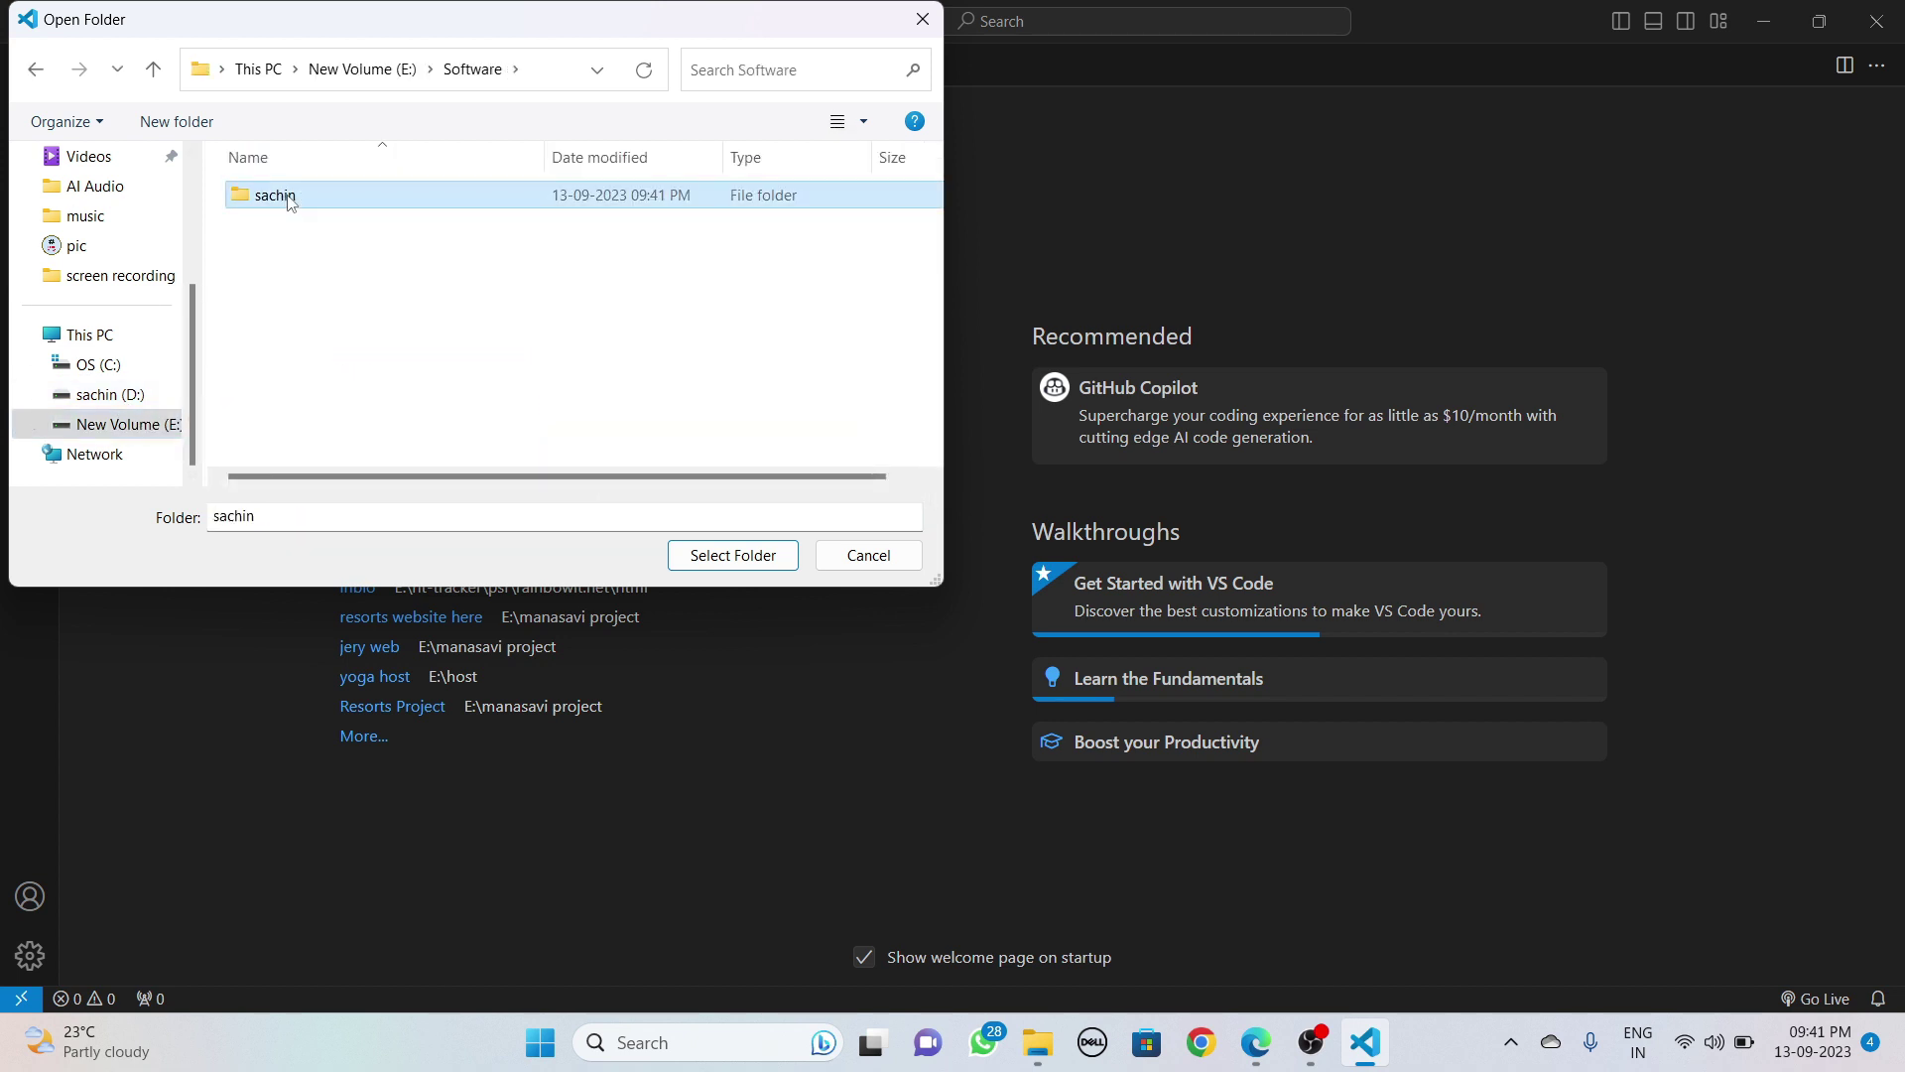
click(748, 551)
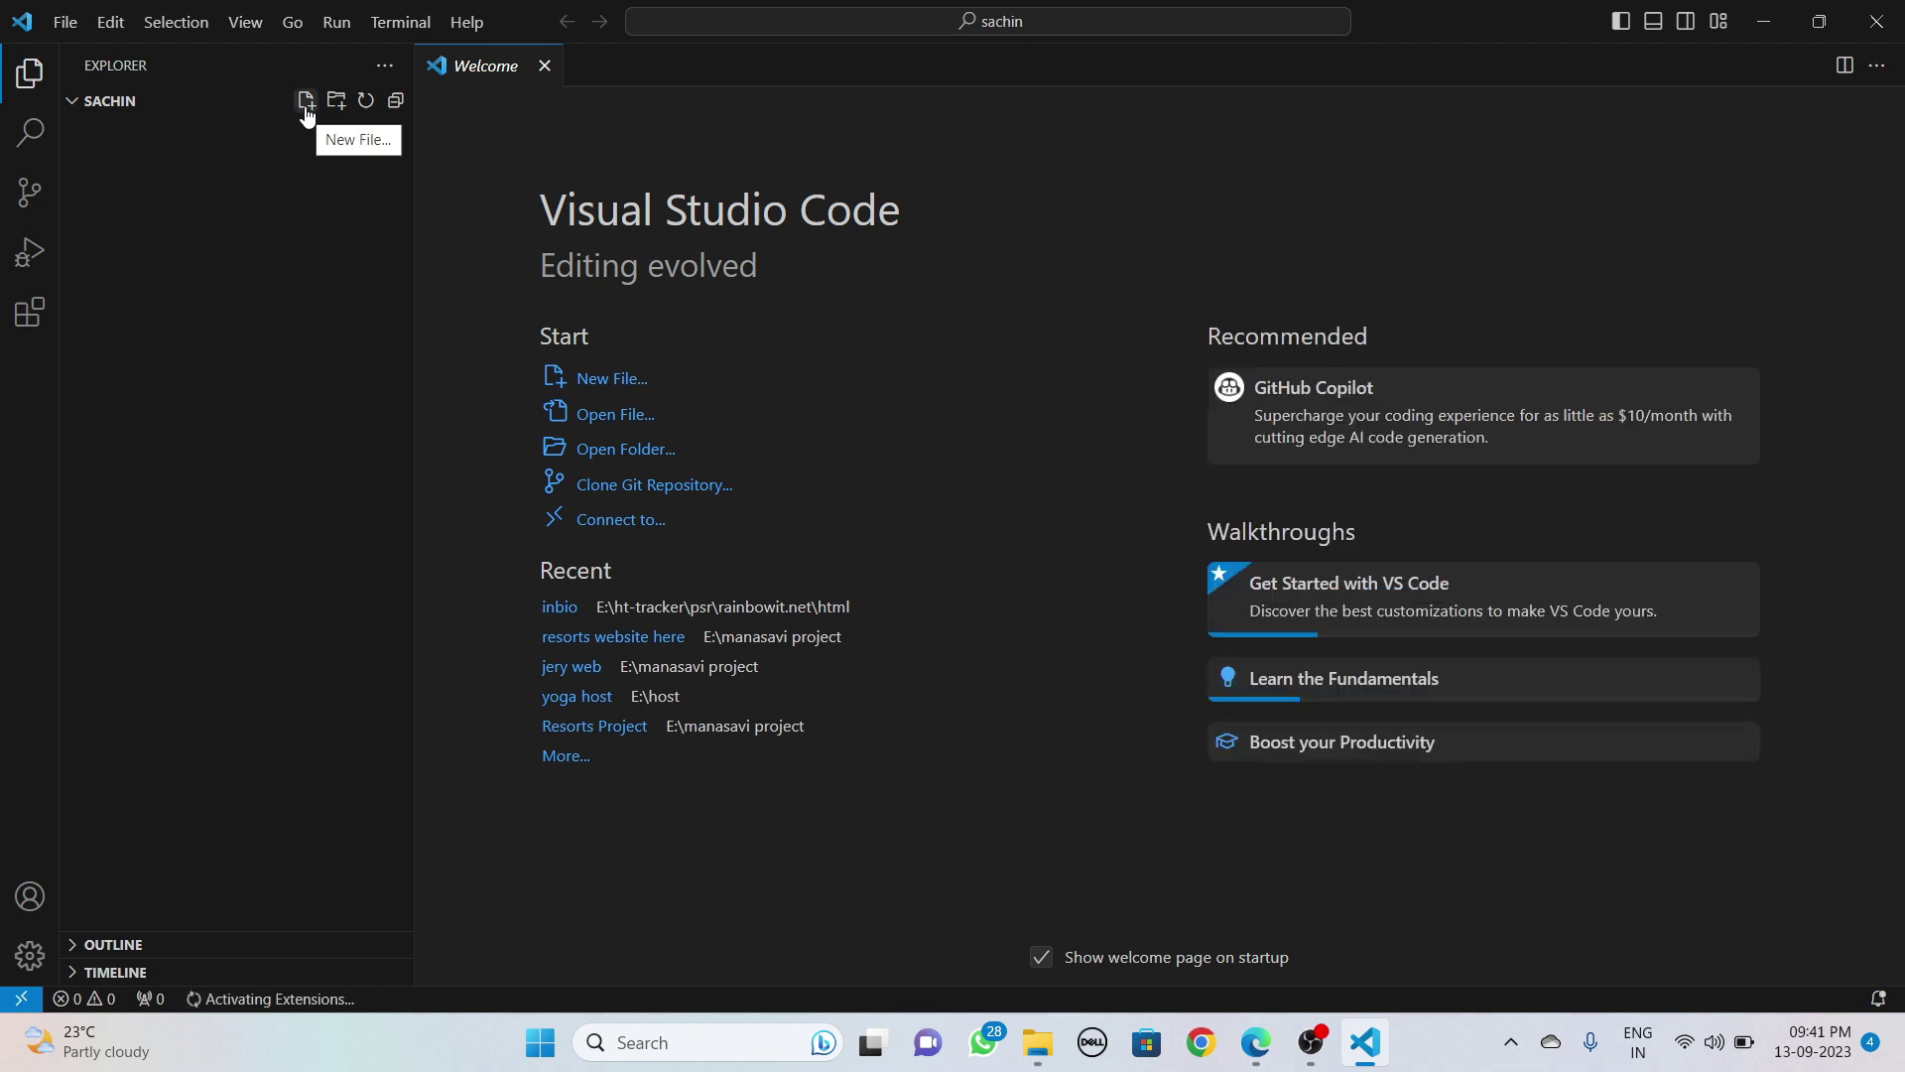
Step: Create a C source file in the project, using the project folder's name with the .c extension
click(306, 103)
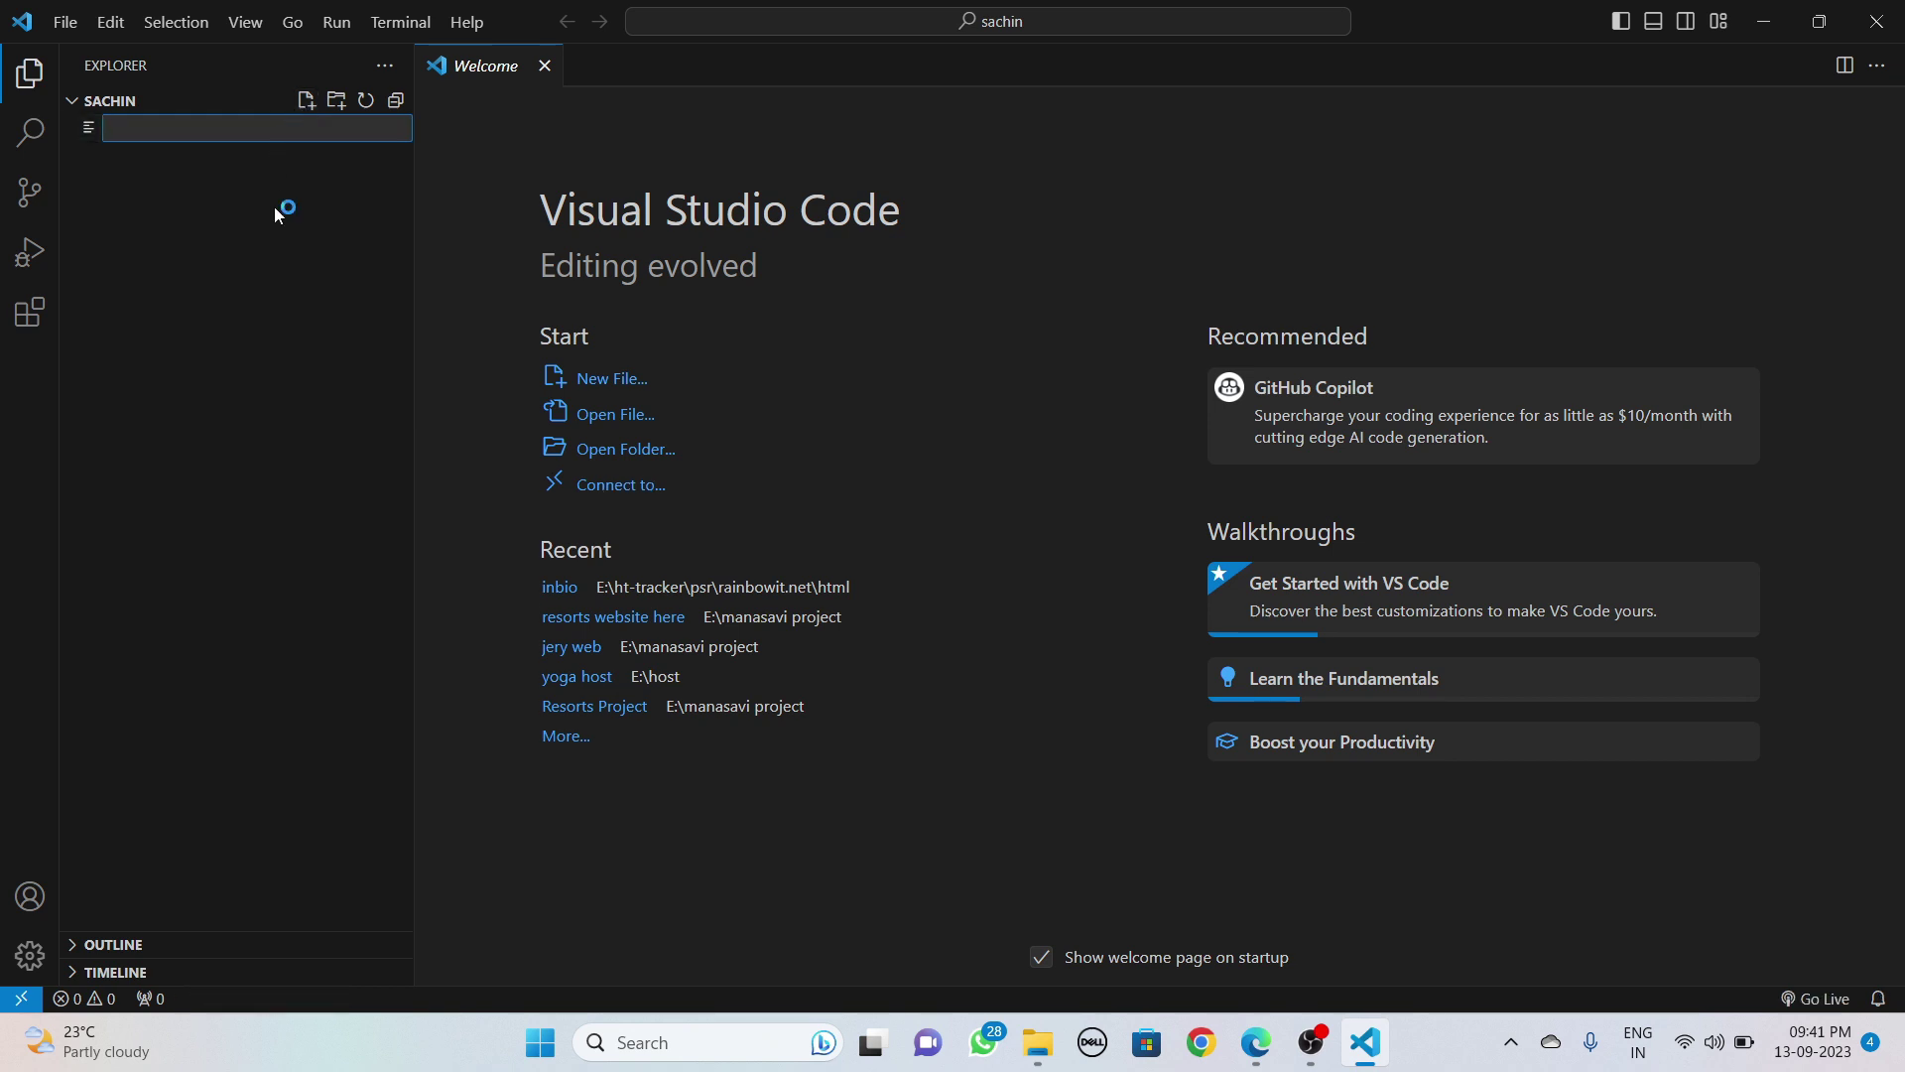
text(sachin.)
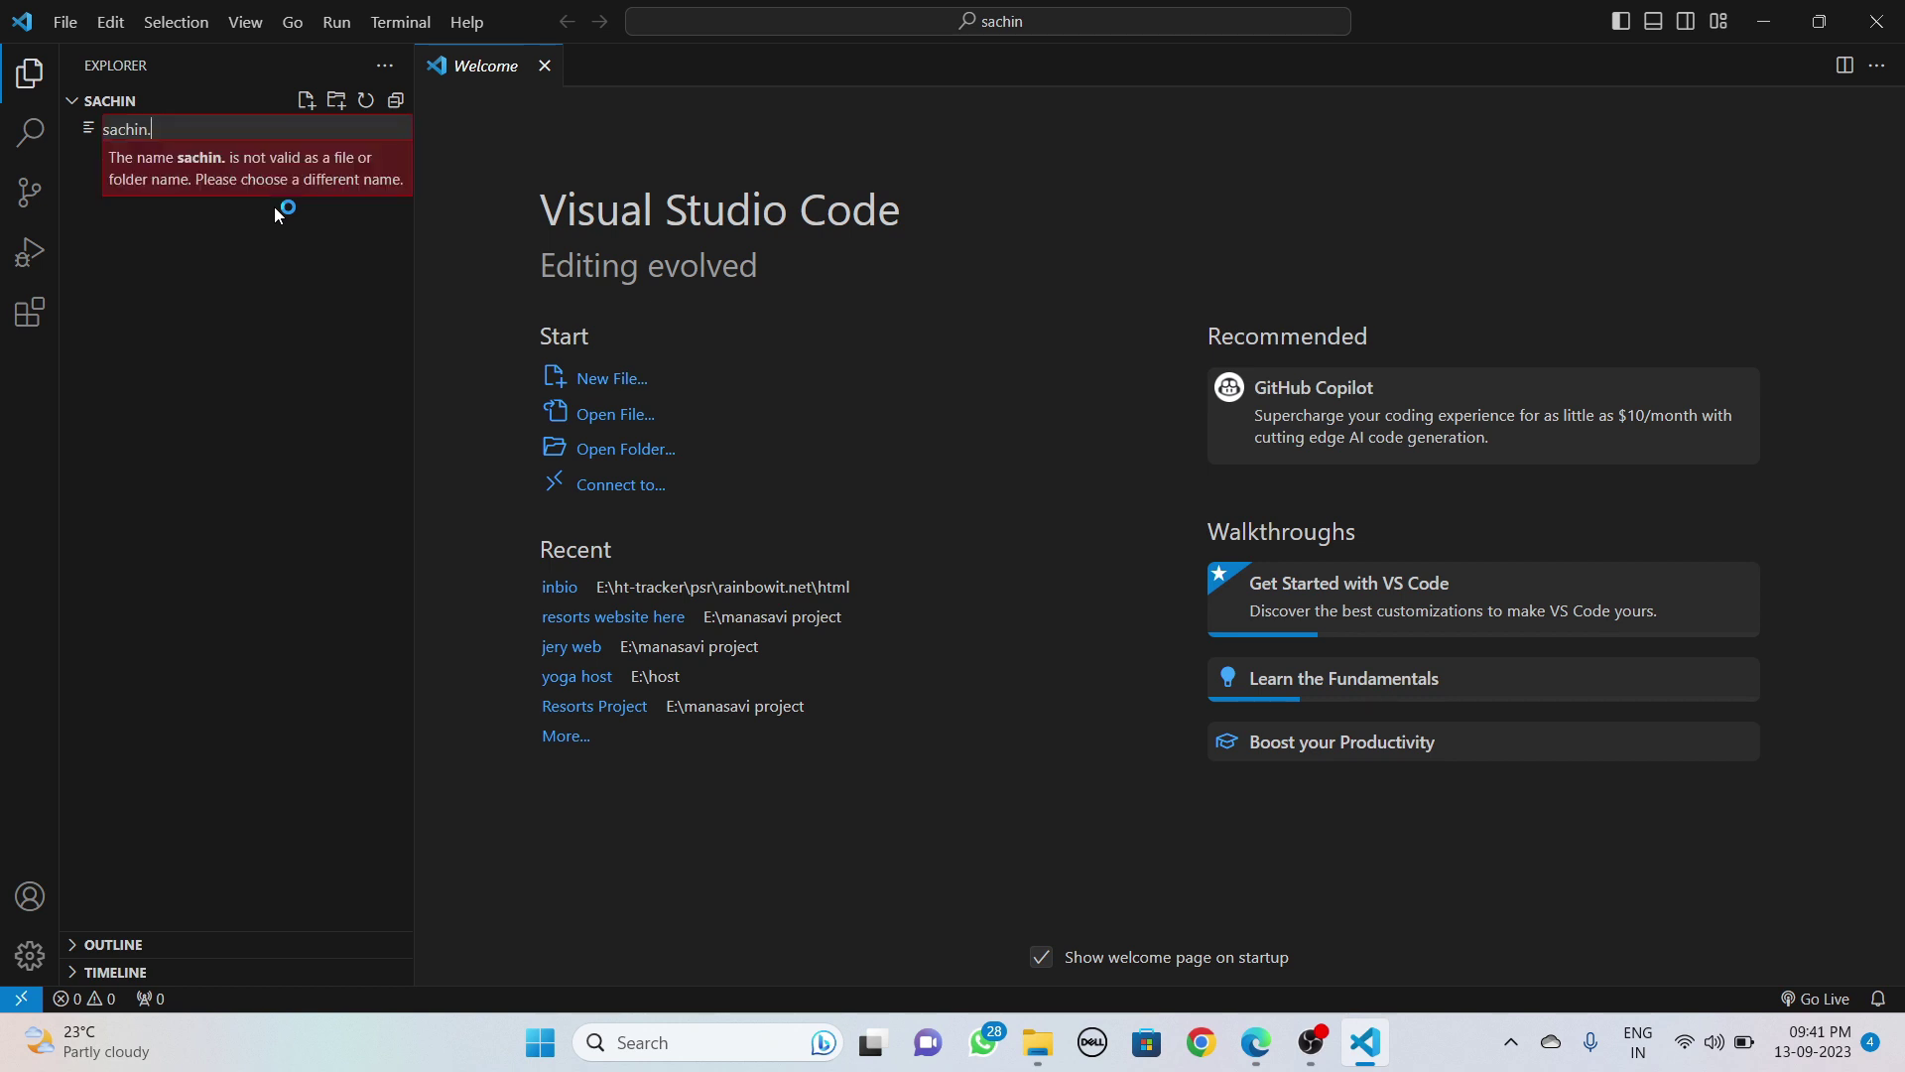
text(c)
key(Return)
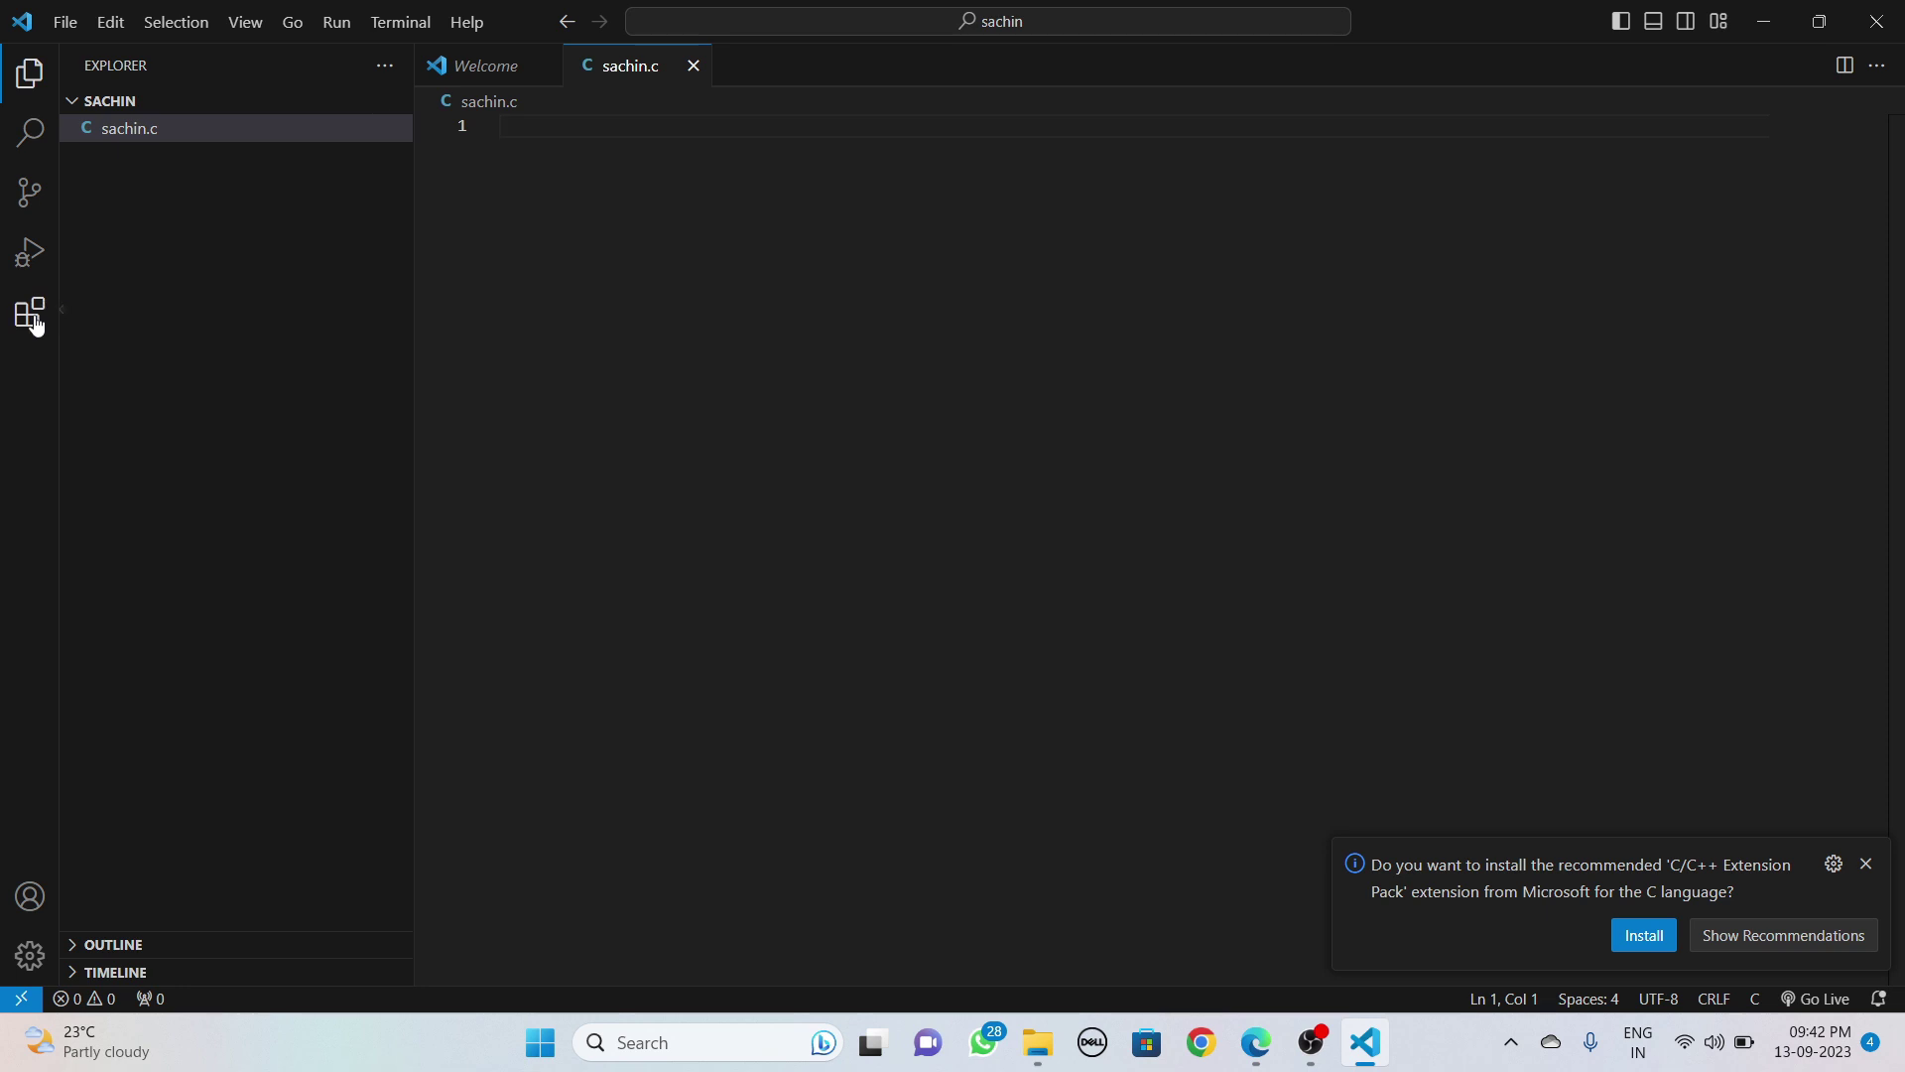
Step: Search the extension marketplace for "code runer" and install the Code Runner extension
click(33, 326)
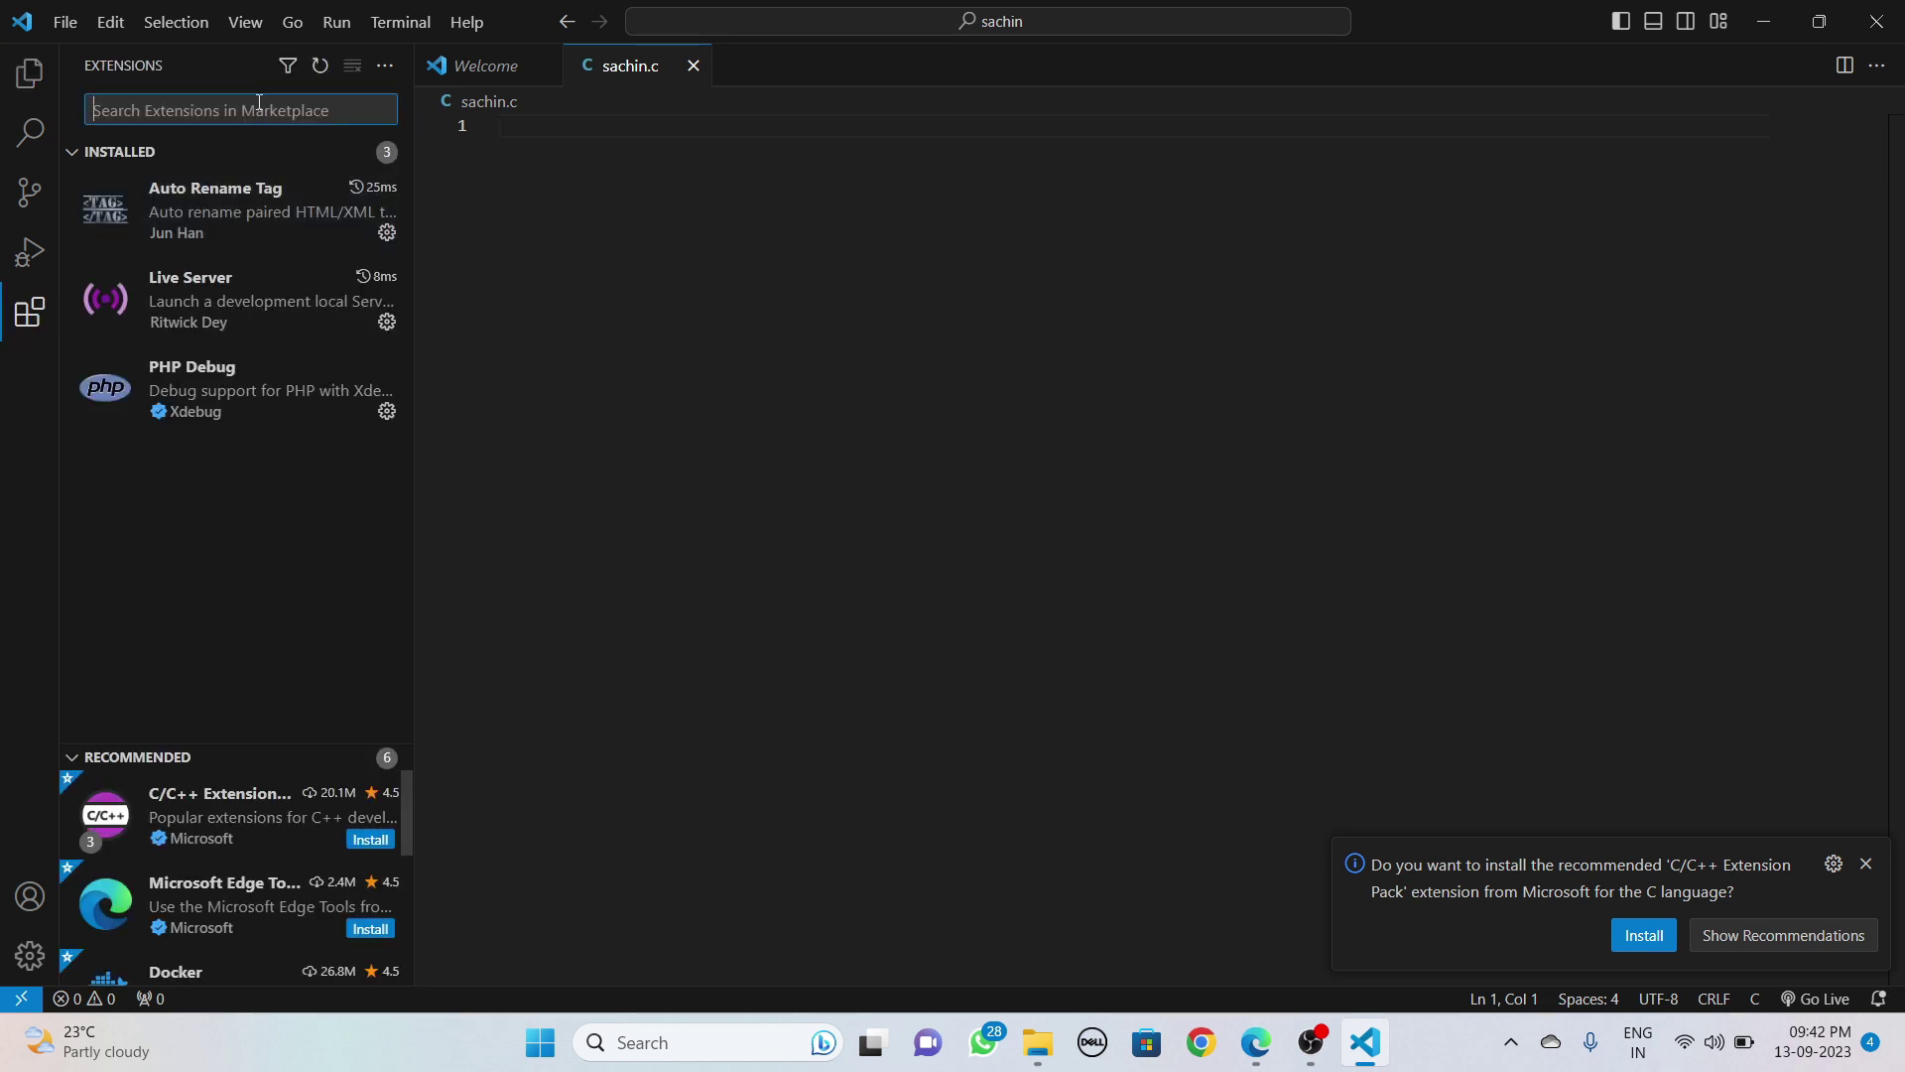
text(code runer)
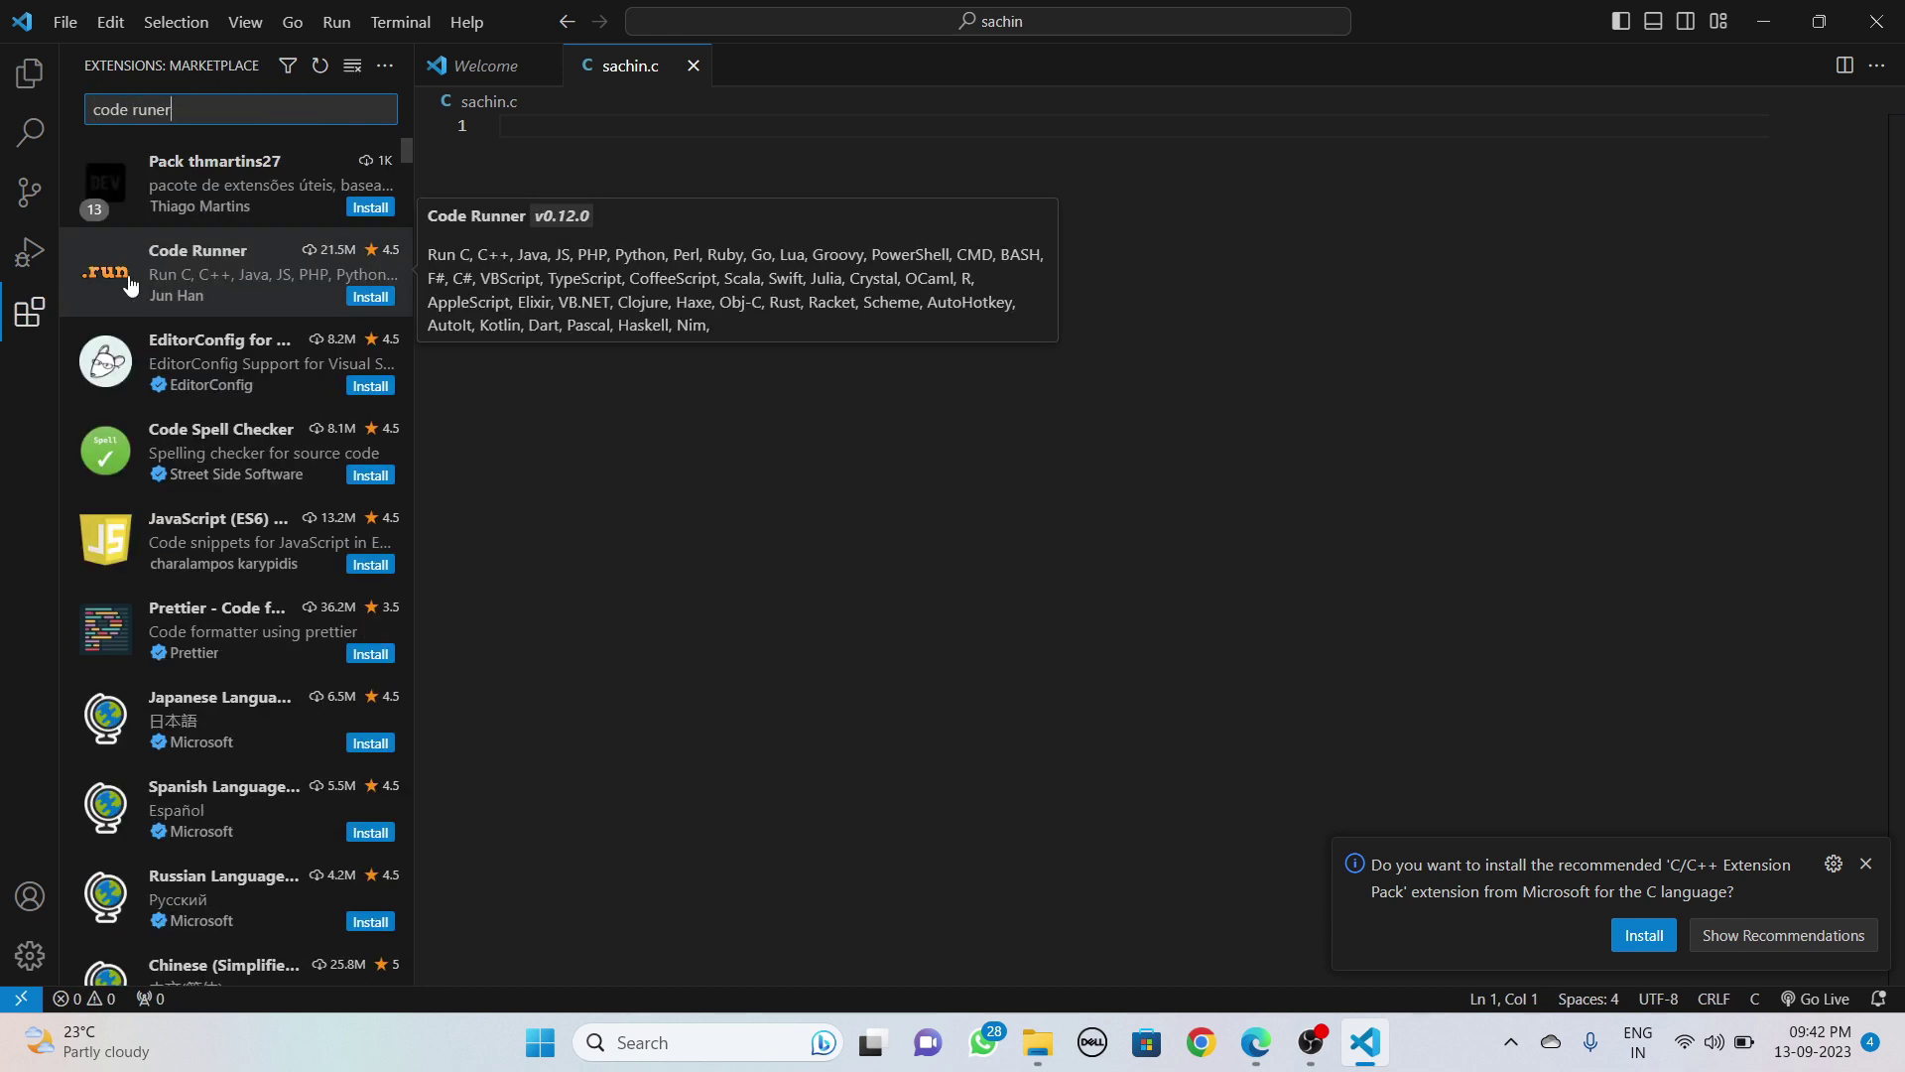
click(277, 293)
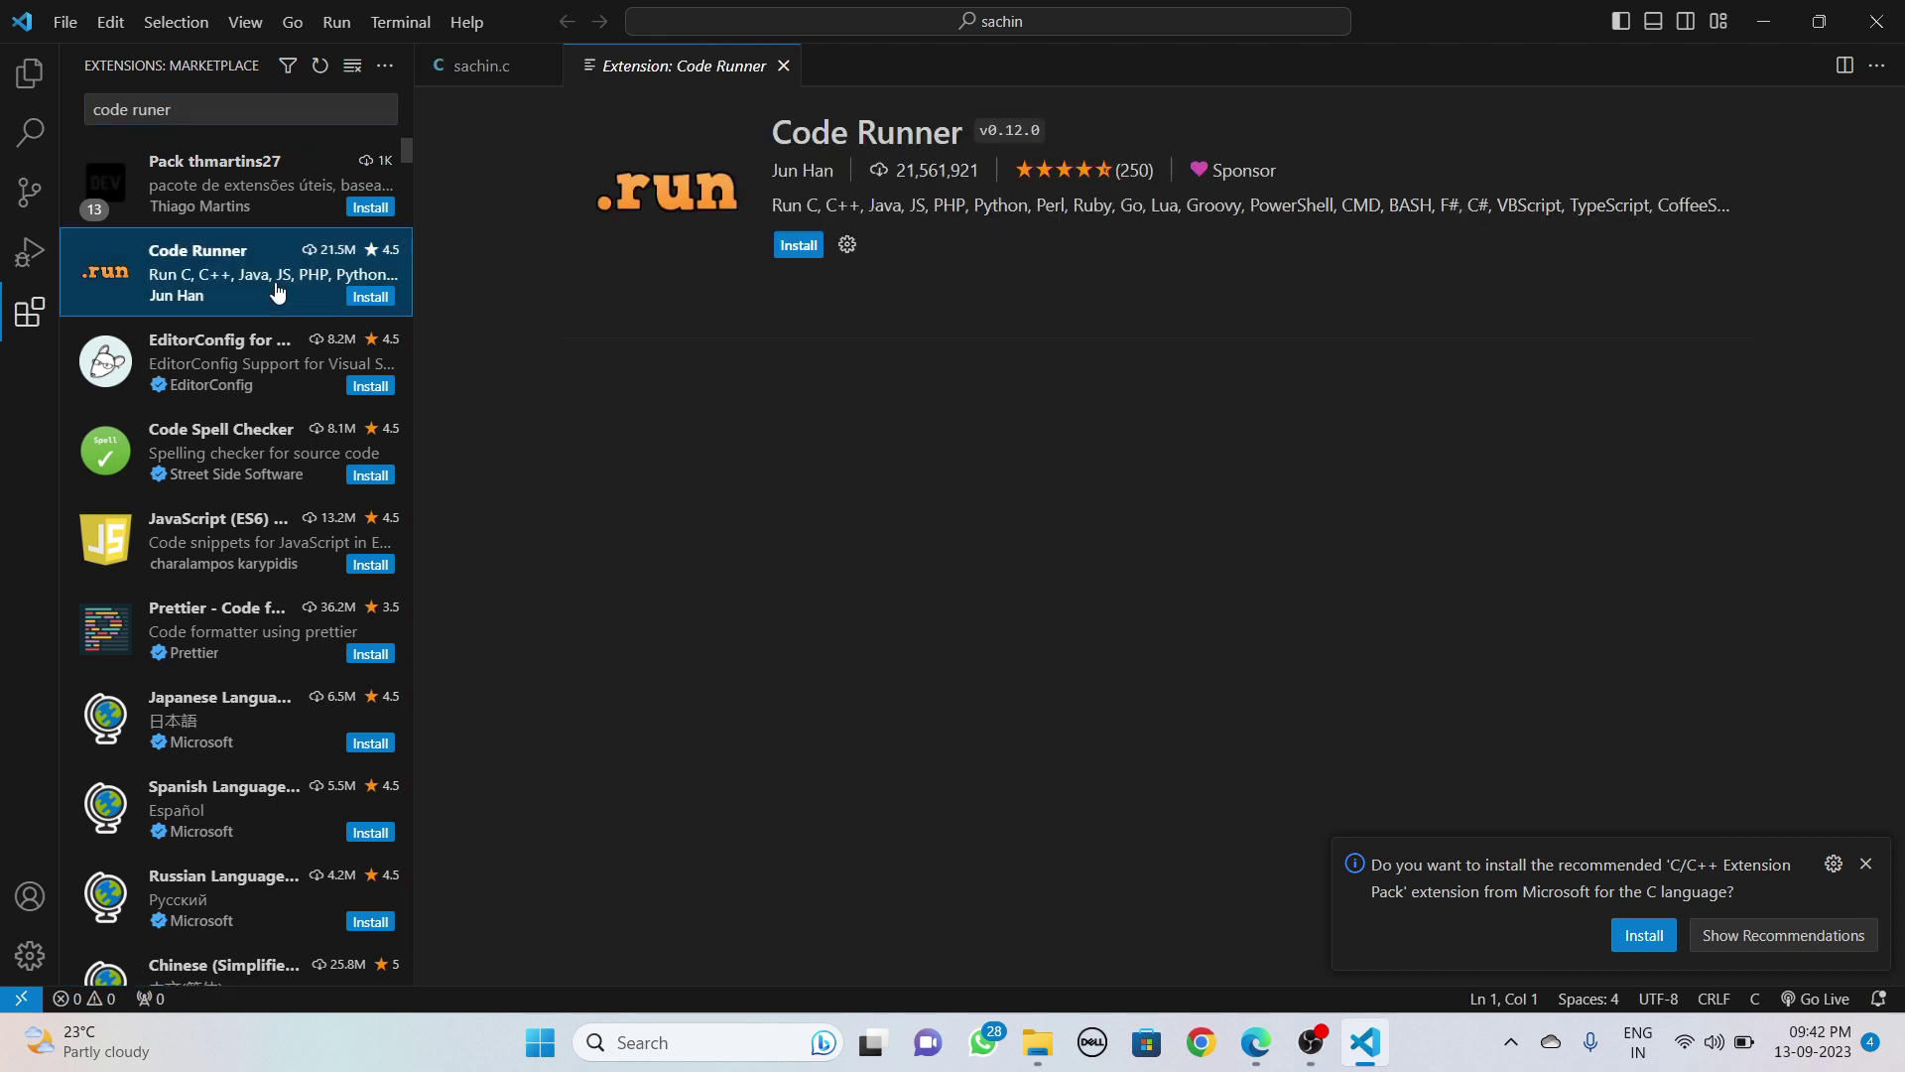
click(799, 247)
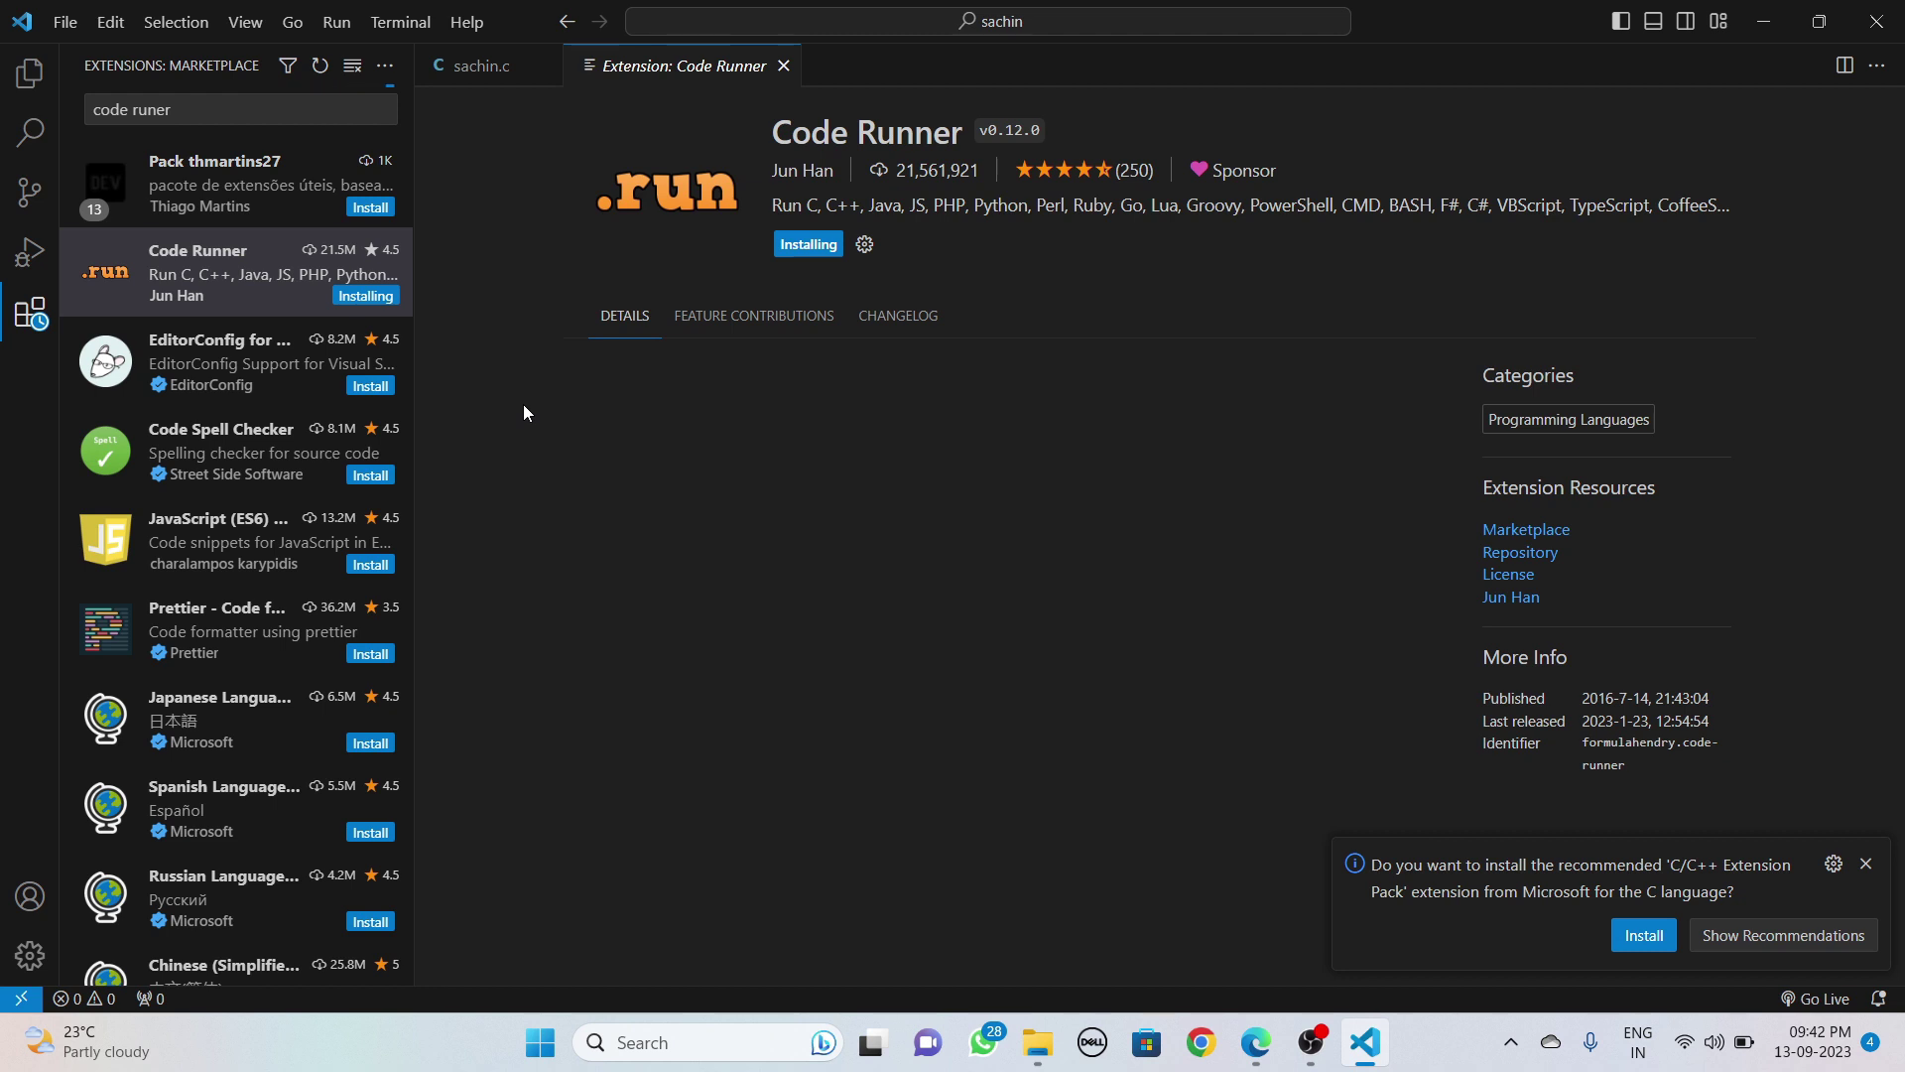
Step: Search the extension marketplace for "c", install Microsoft's C/C++ extension and open its details page
click(229, 110)
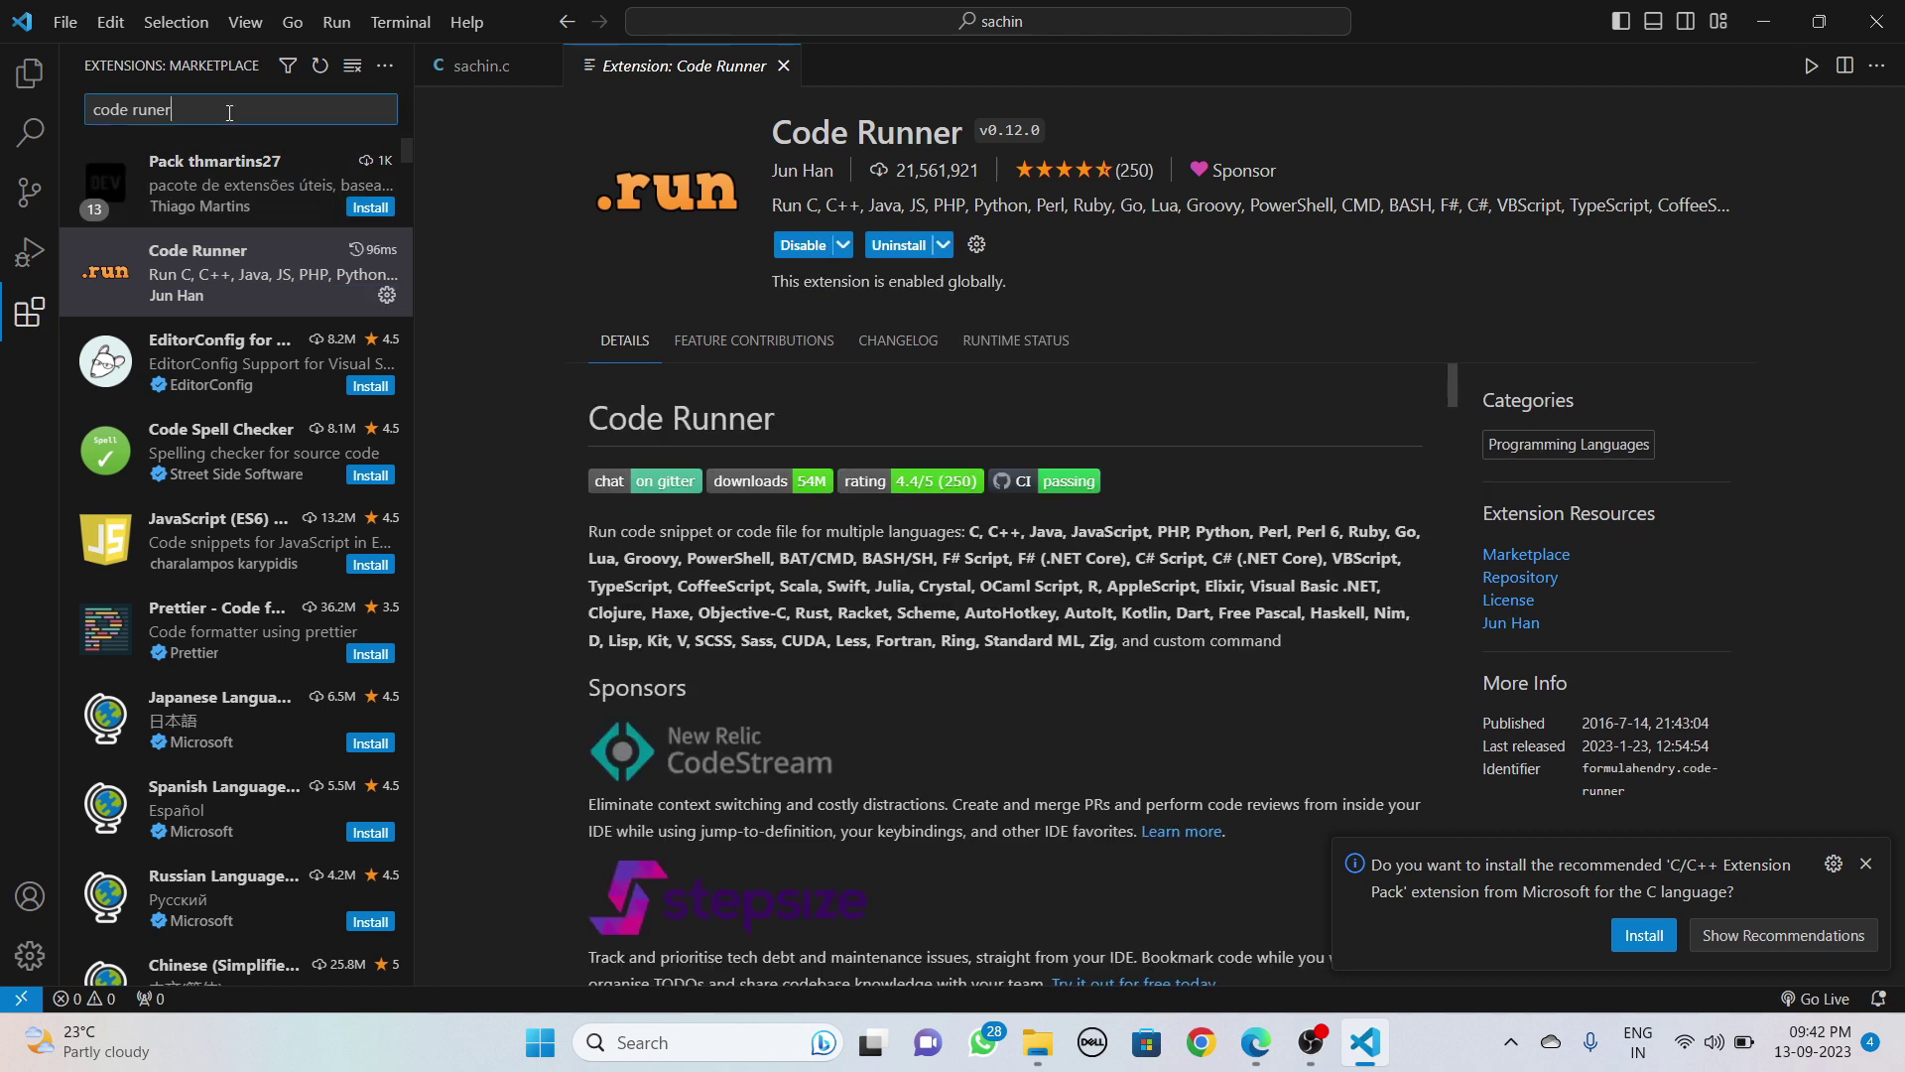
key(ctrl+a)
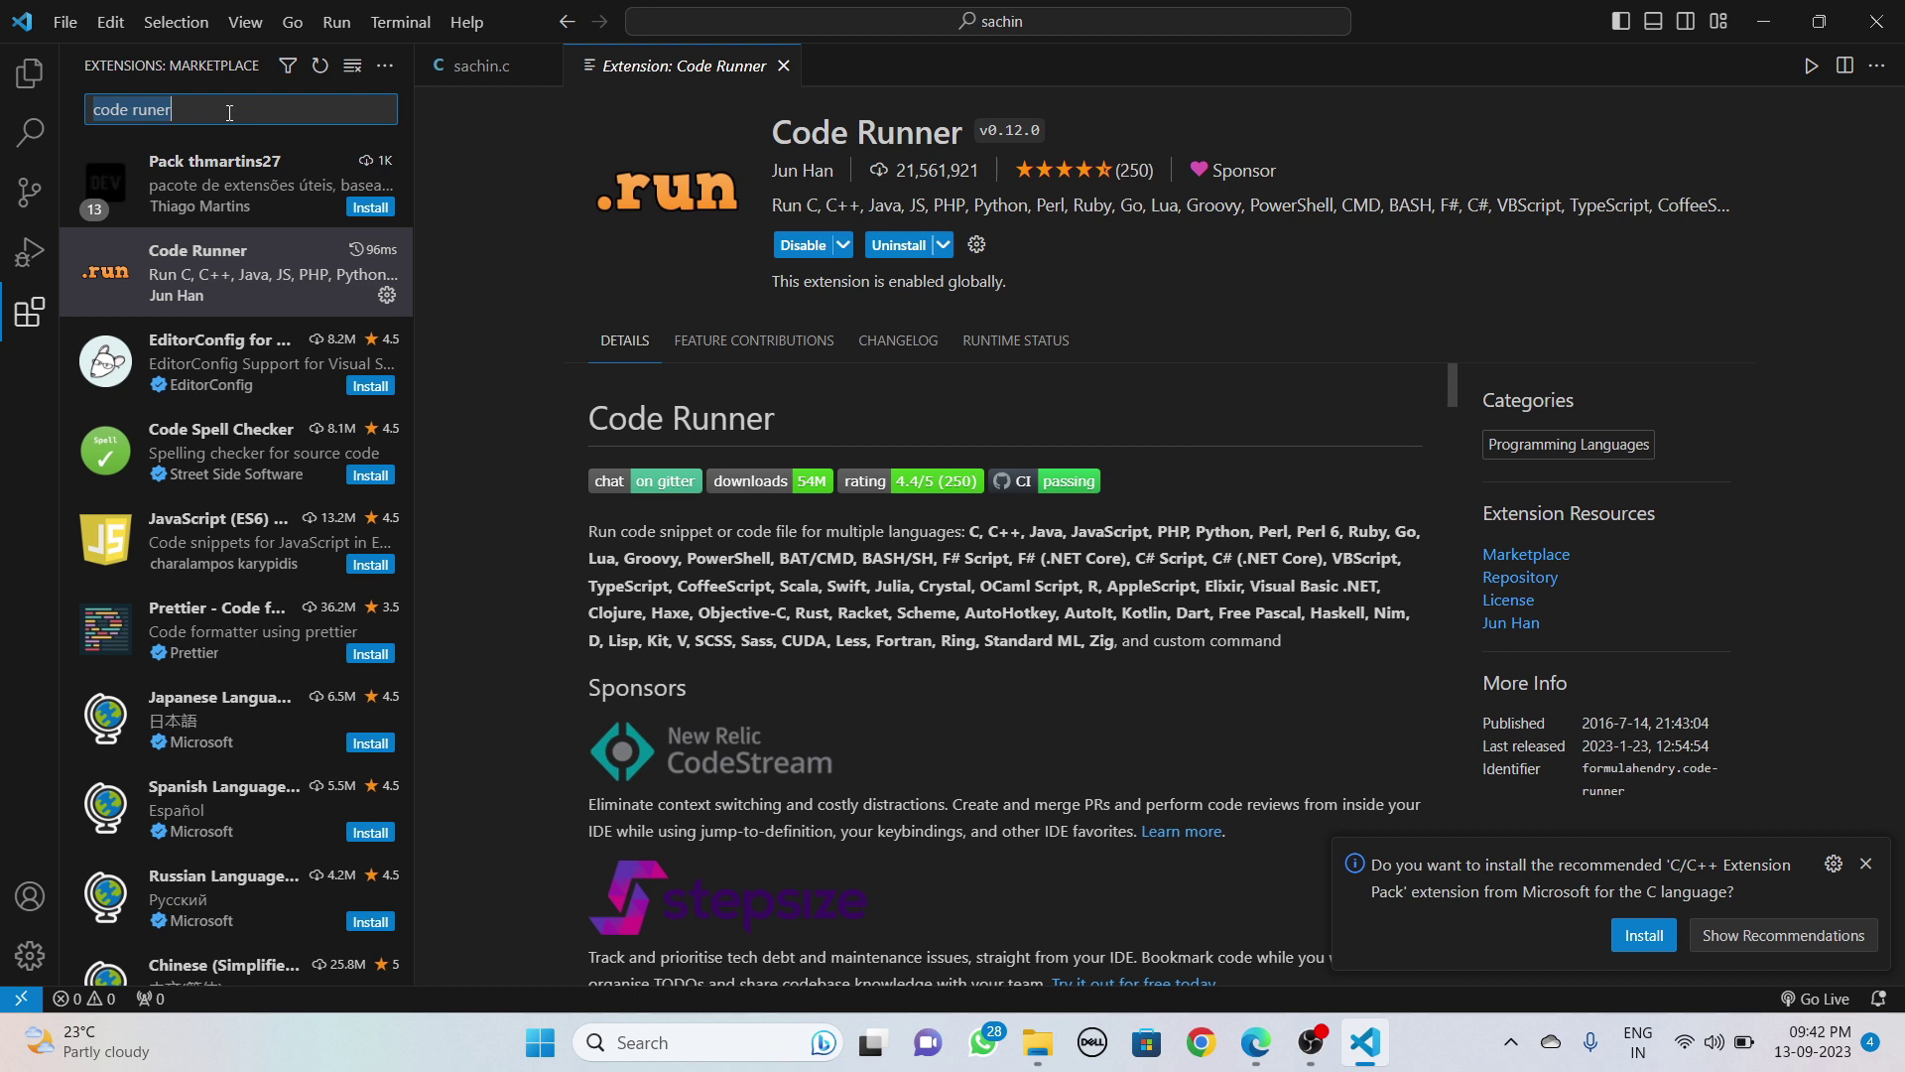
text(c)
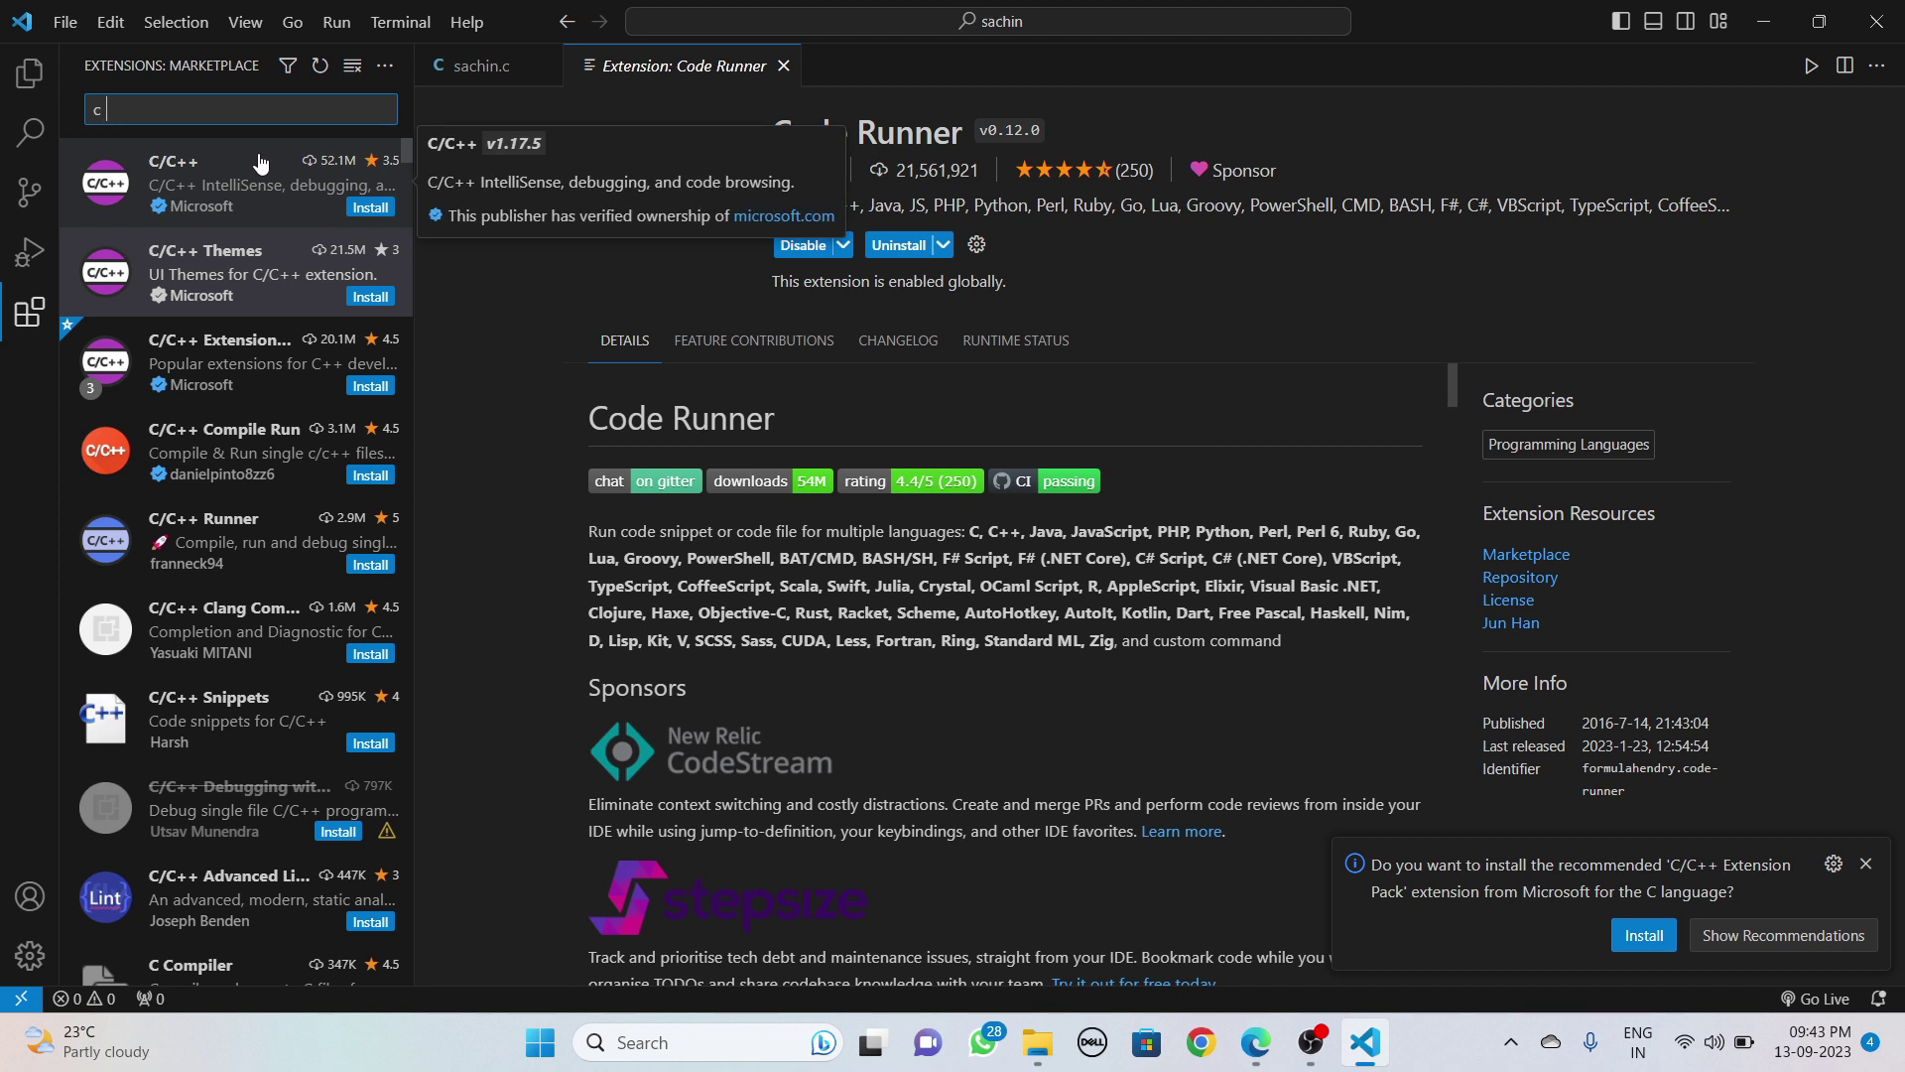
click(370, 207)
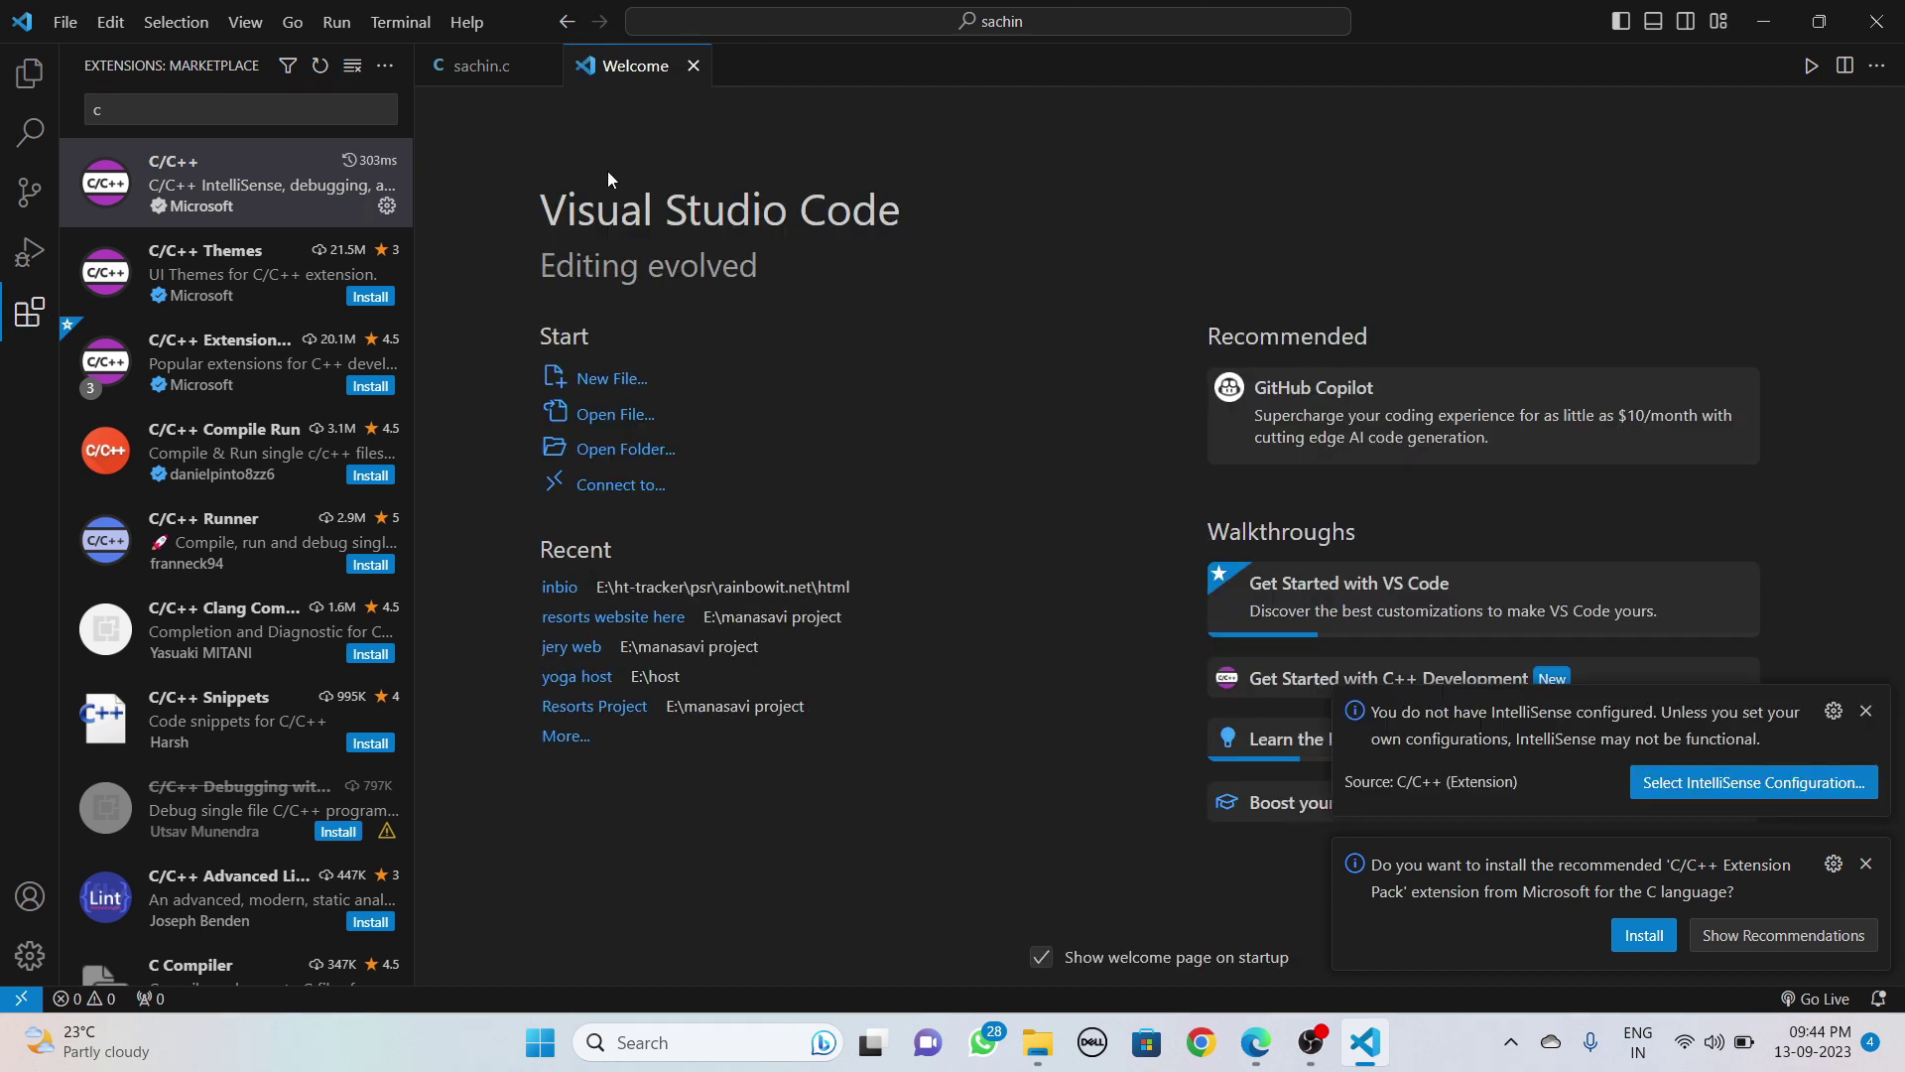
click(317, 193)
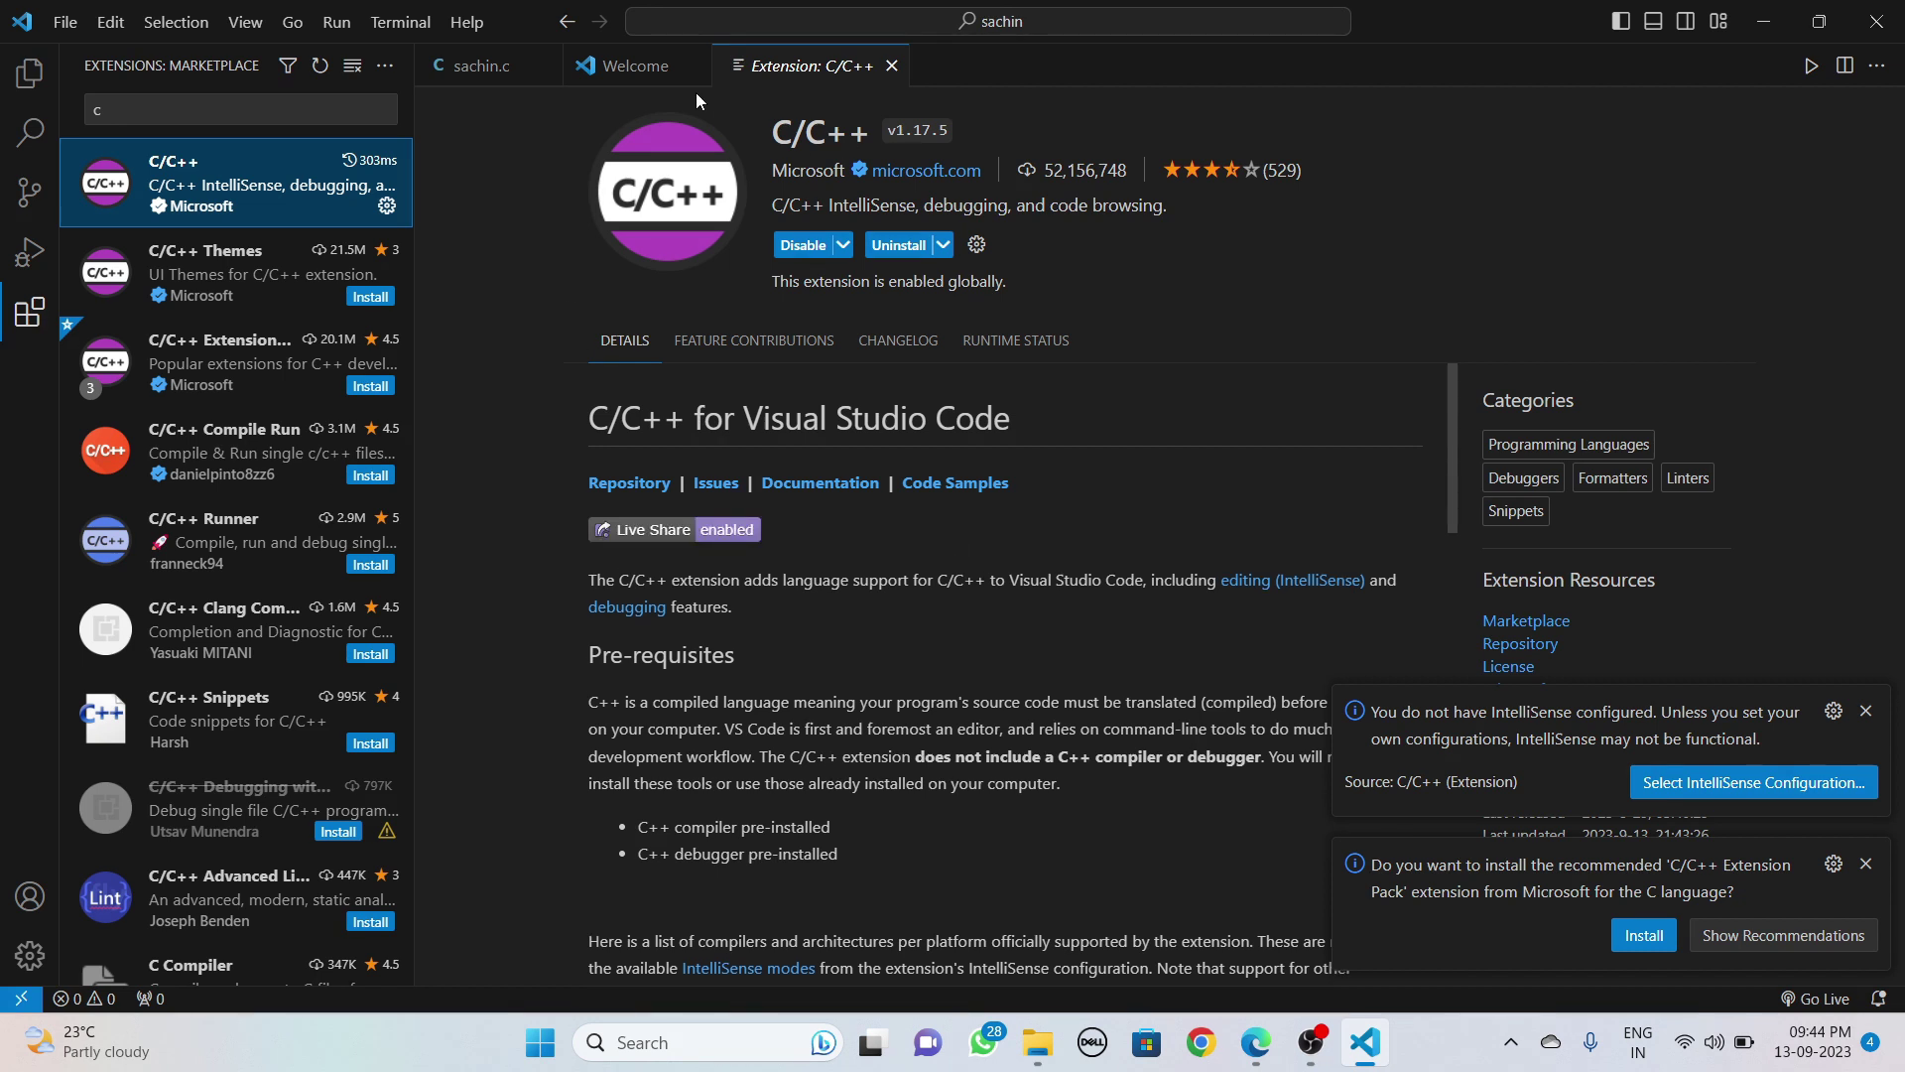
Step: Close the Welcome and extension pages and show the project folder's files beside the C source file
click(693, 66)
click(741, 65)
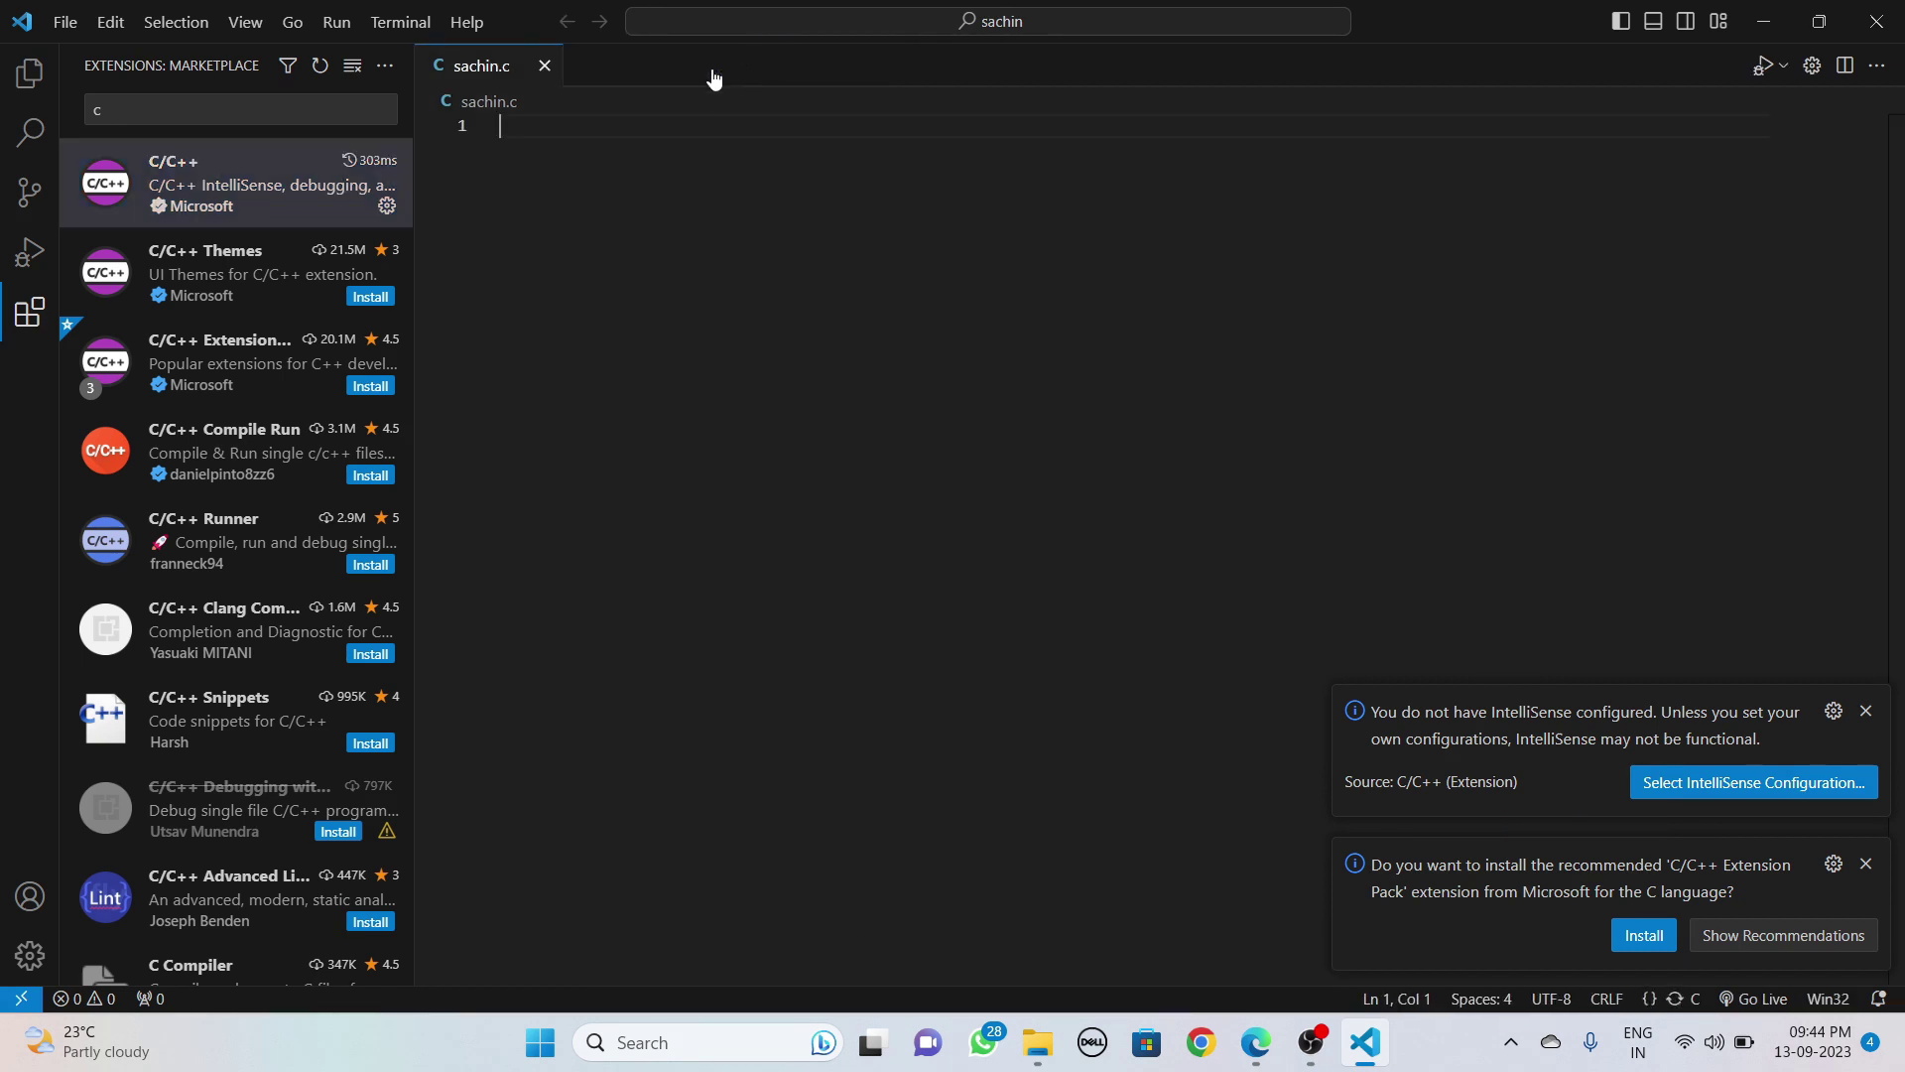
key(ctrl+shift+e)
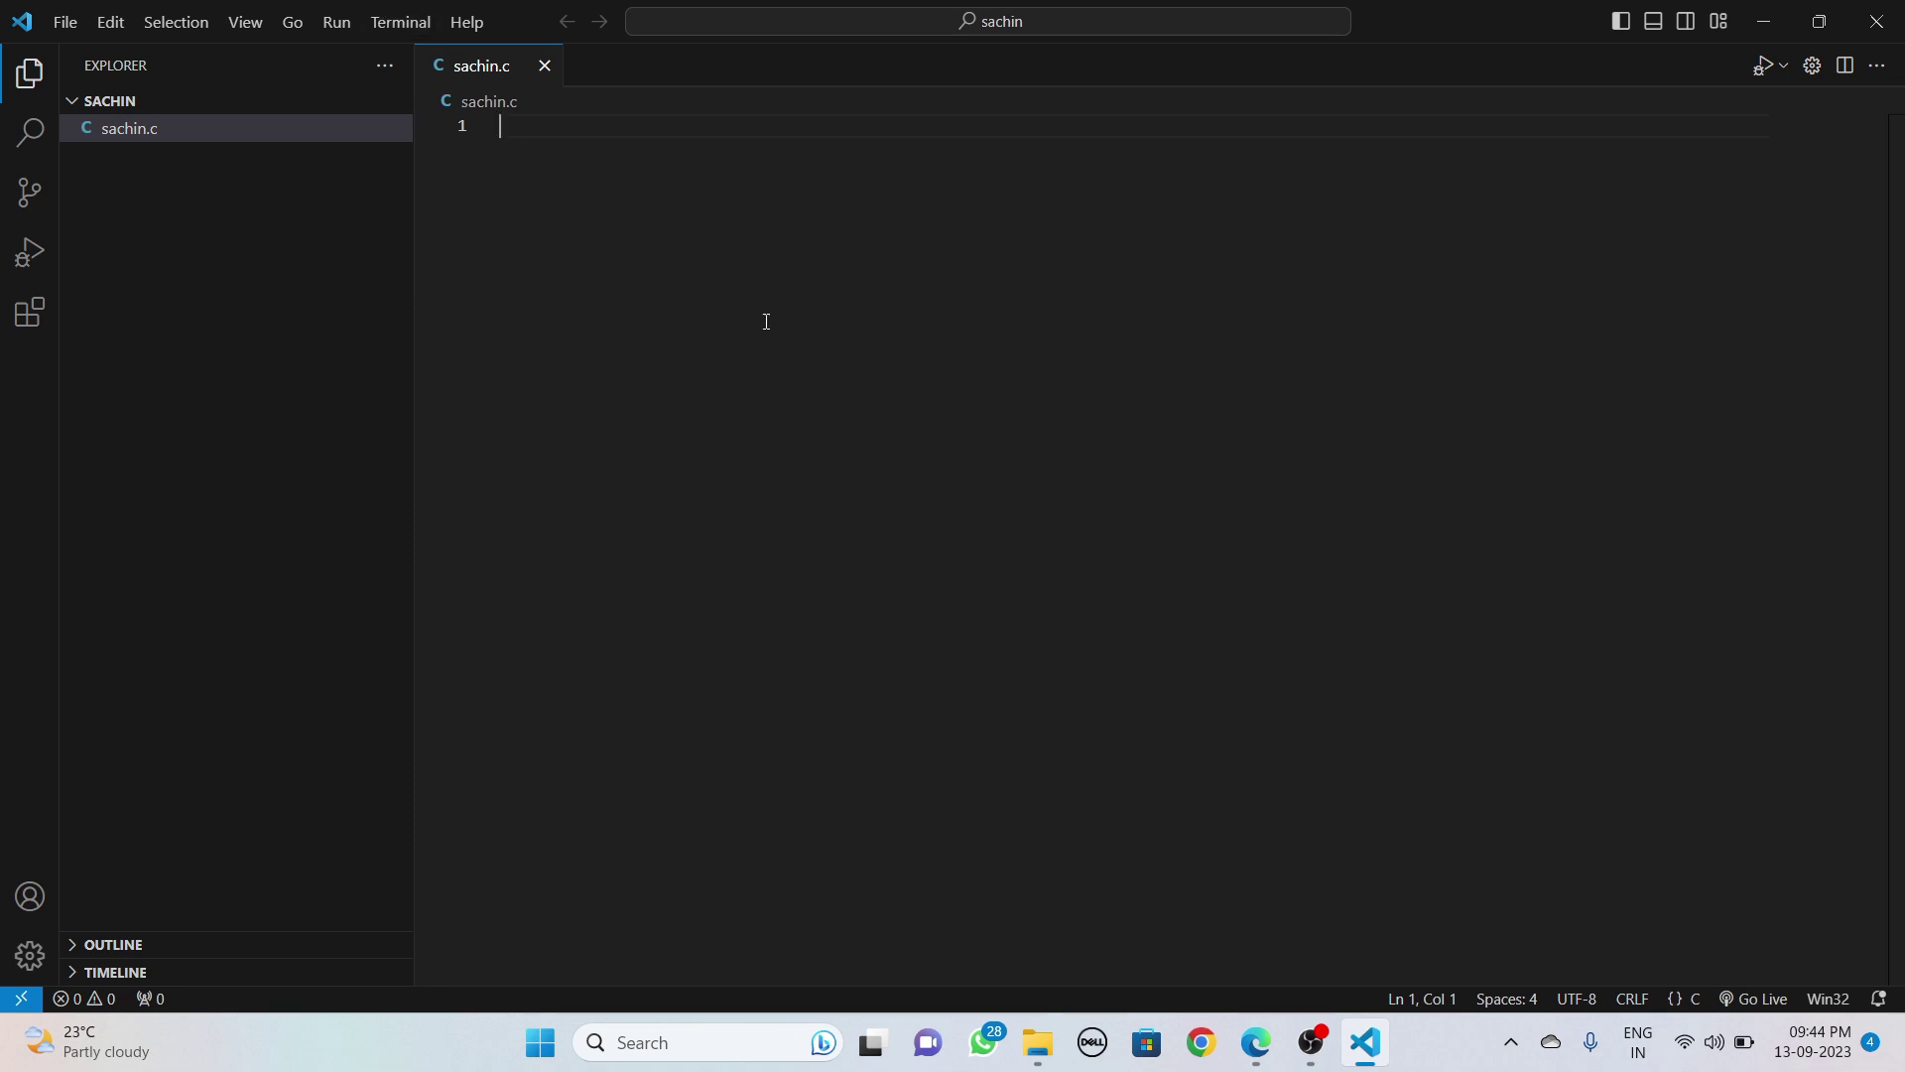
Step: Switch to Microsoft Edge and search the web for "mingw" in a new tab
click(1257, 1042)
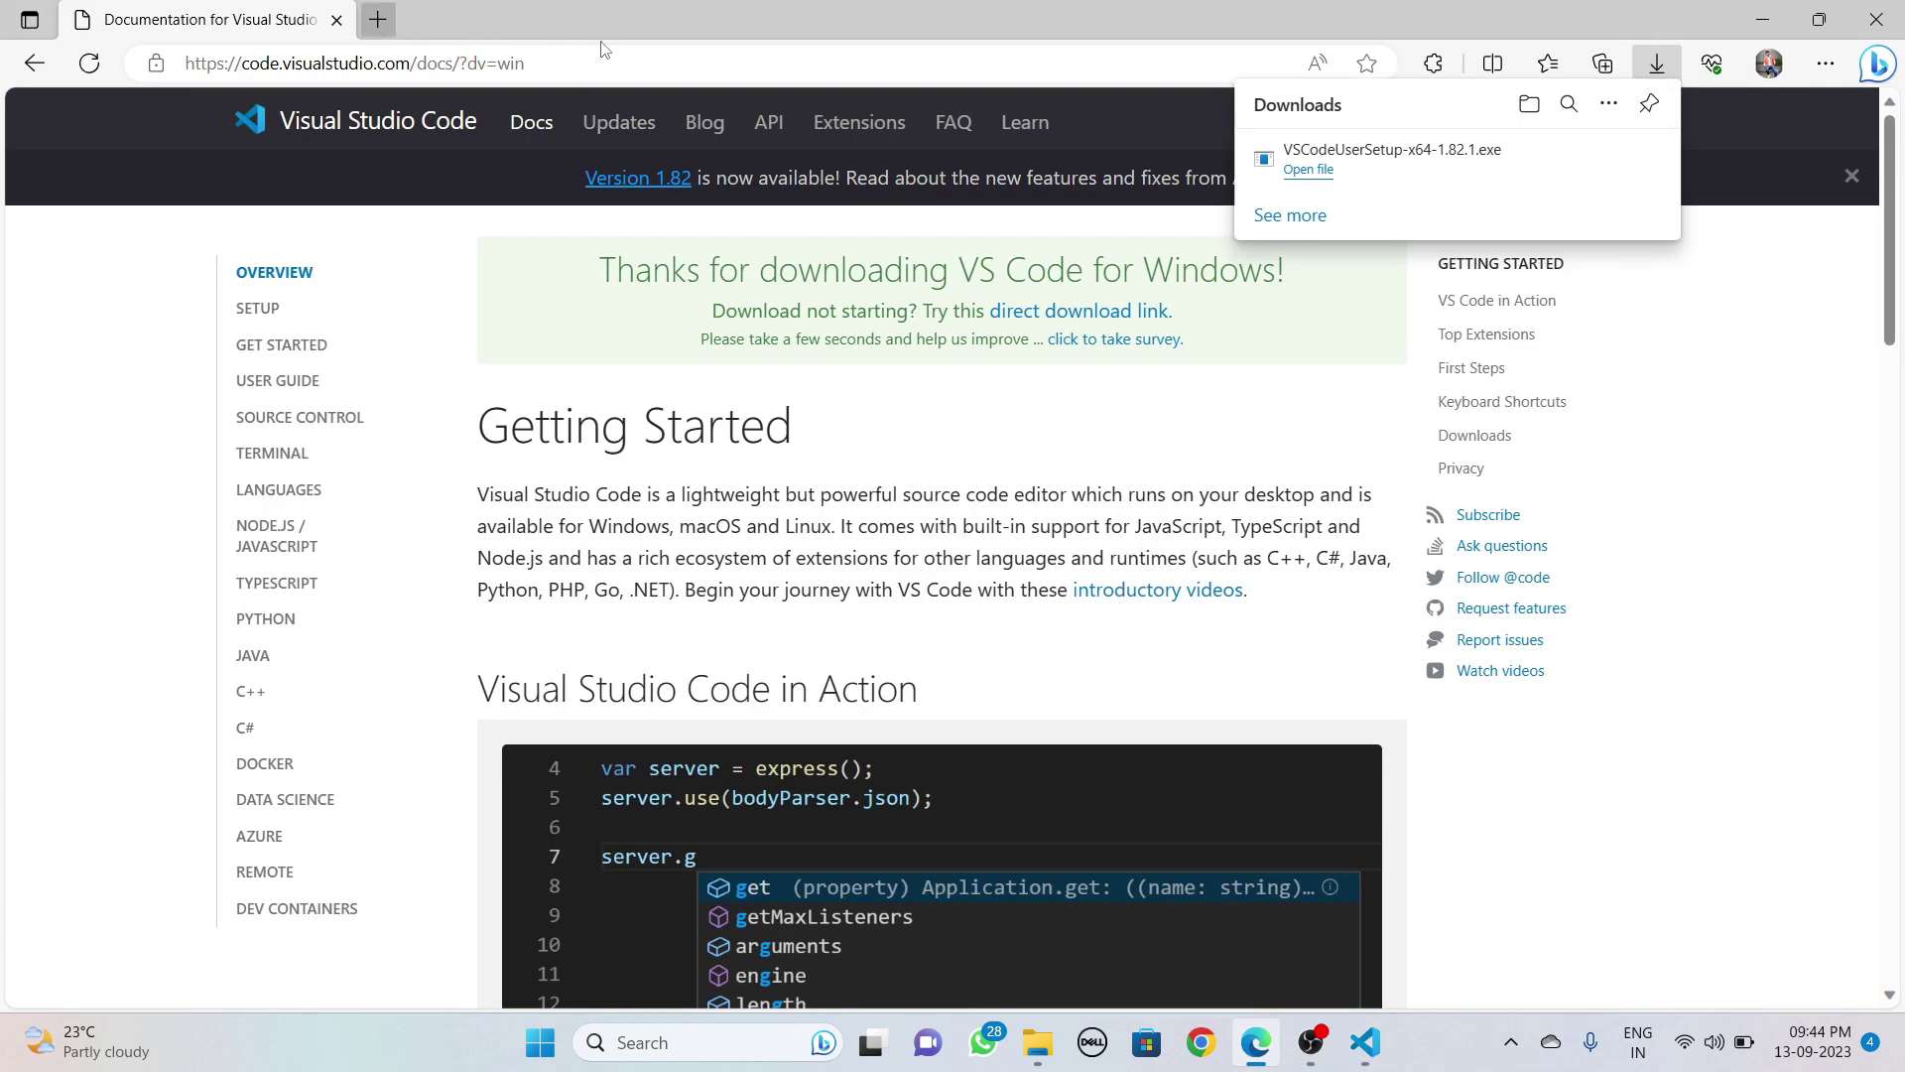
click(377, 19)
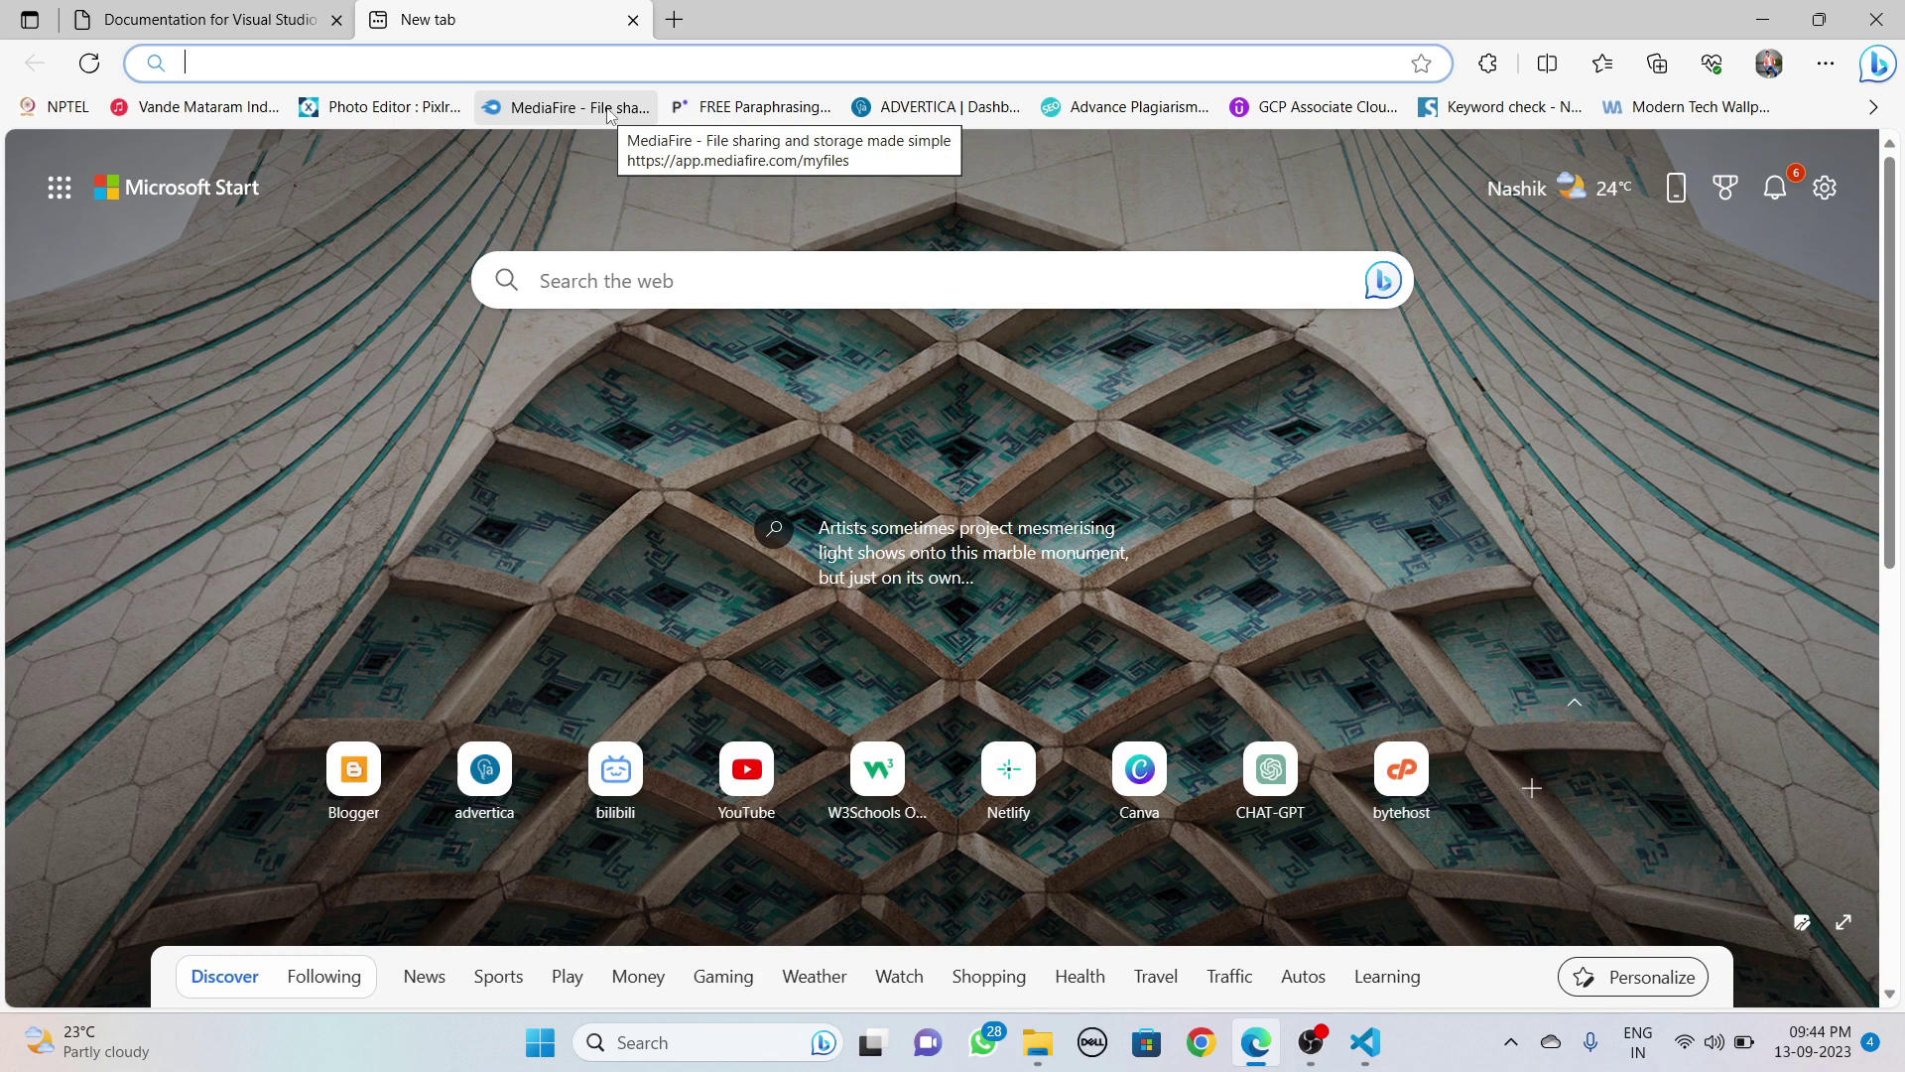
text(ming)
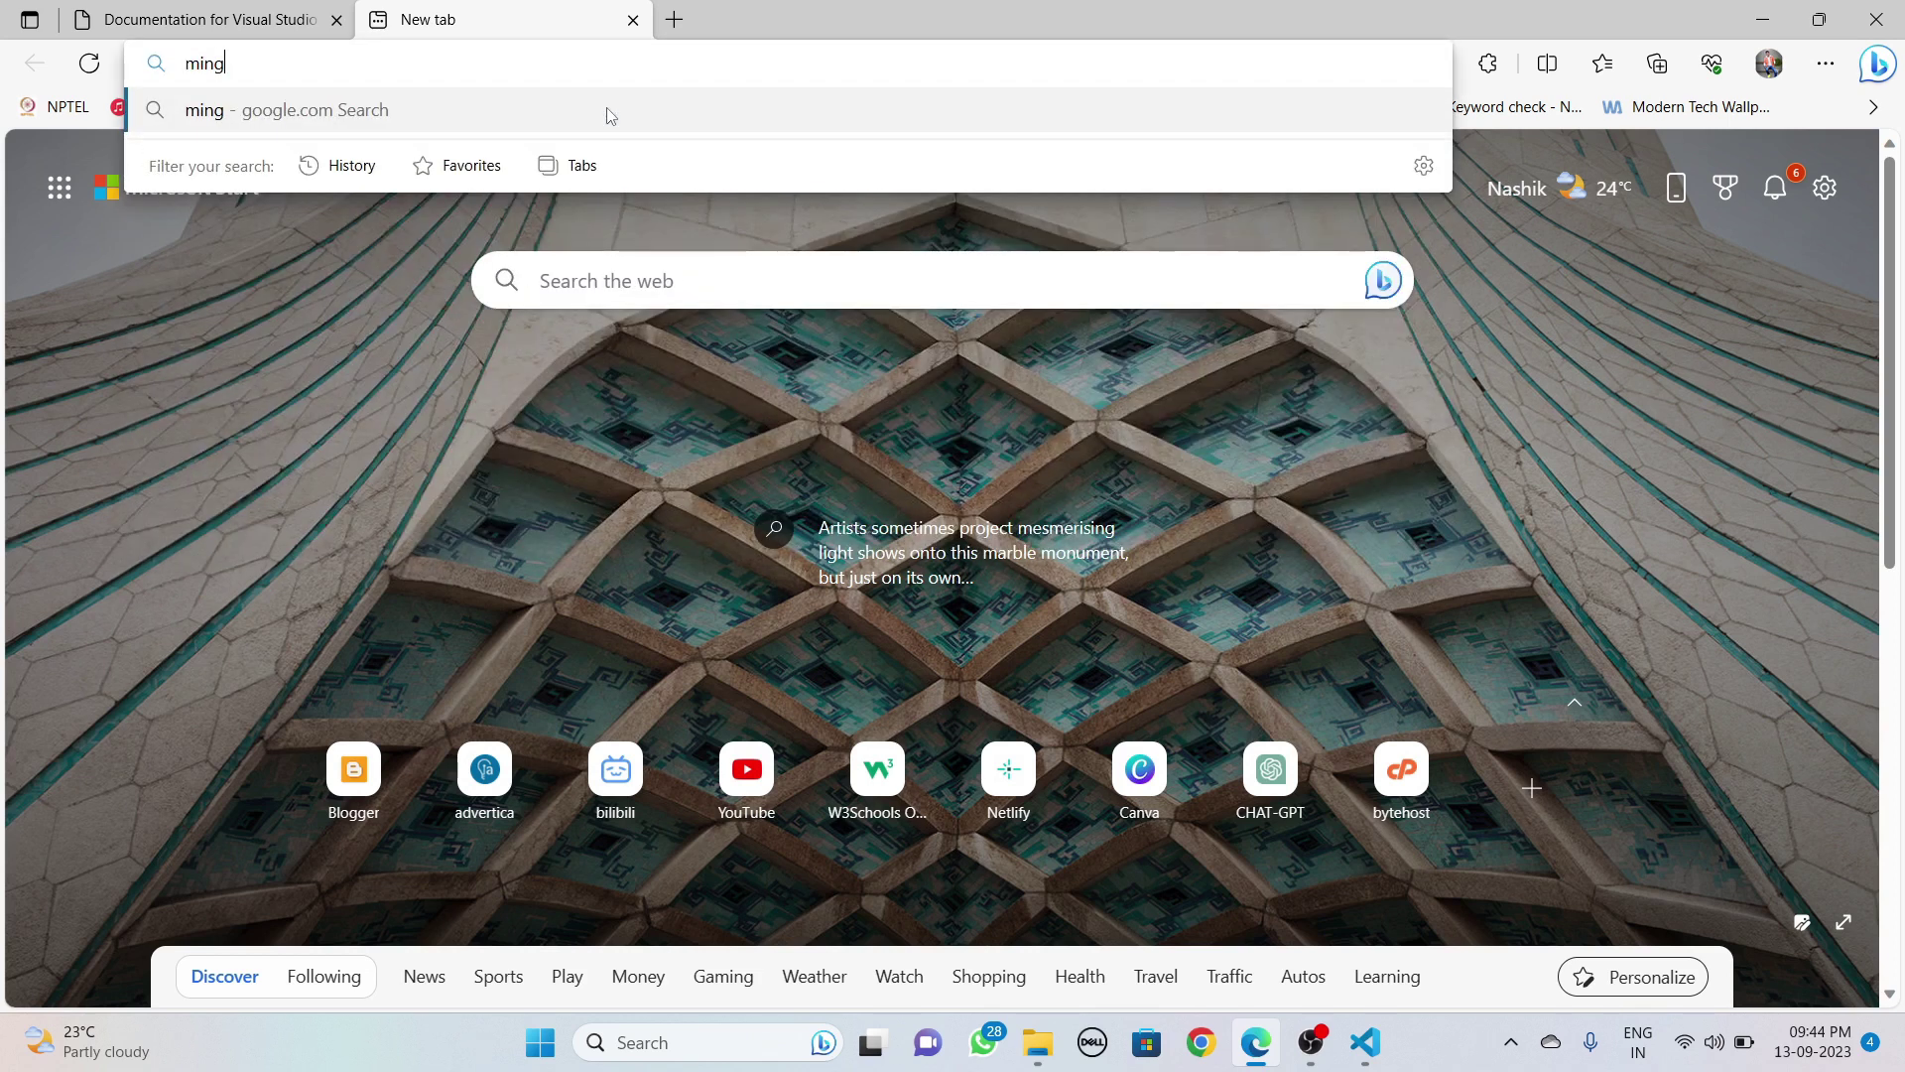
text(w)
key(Return)
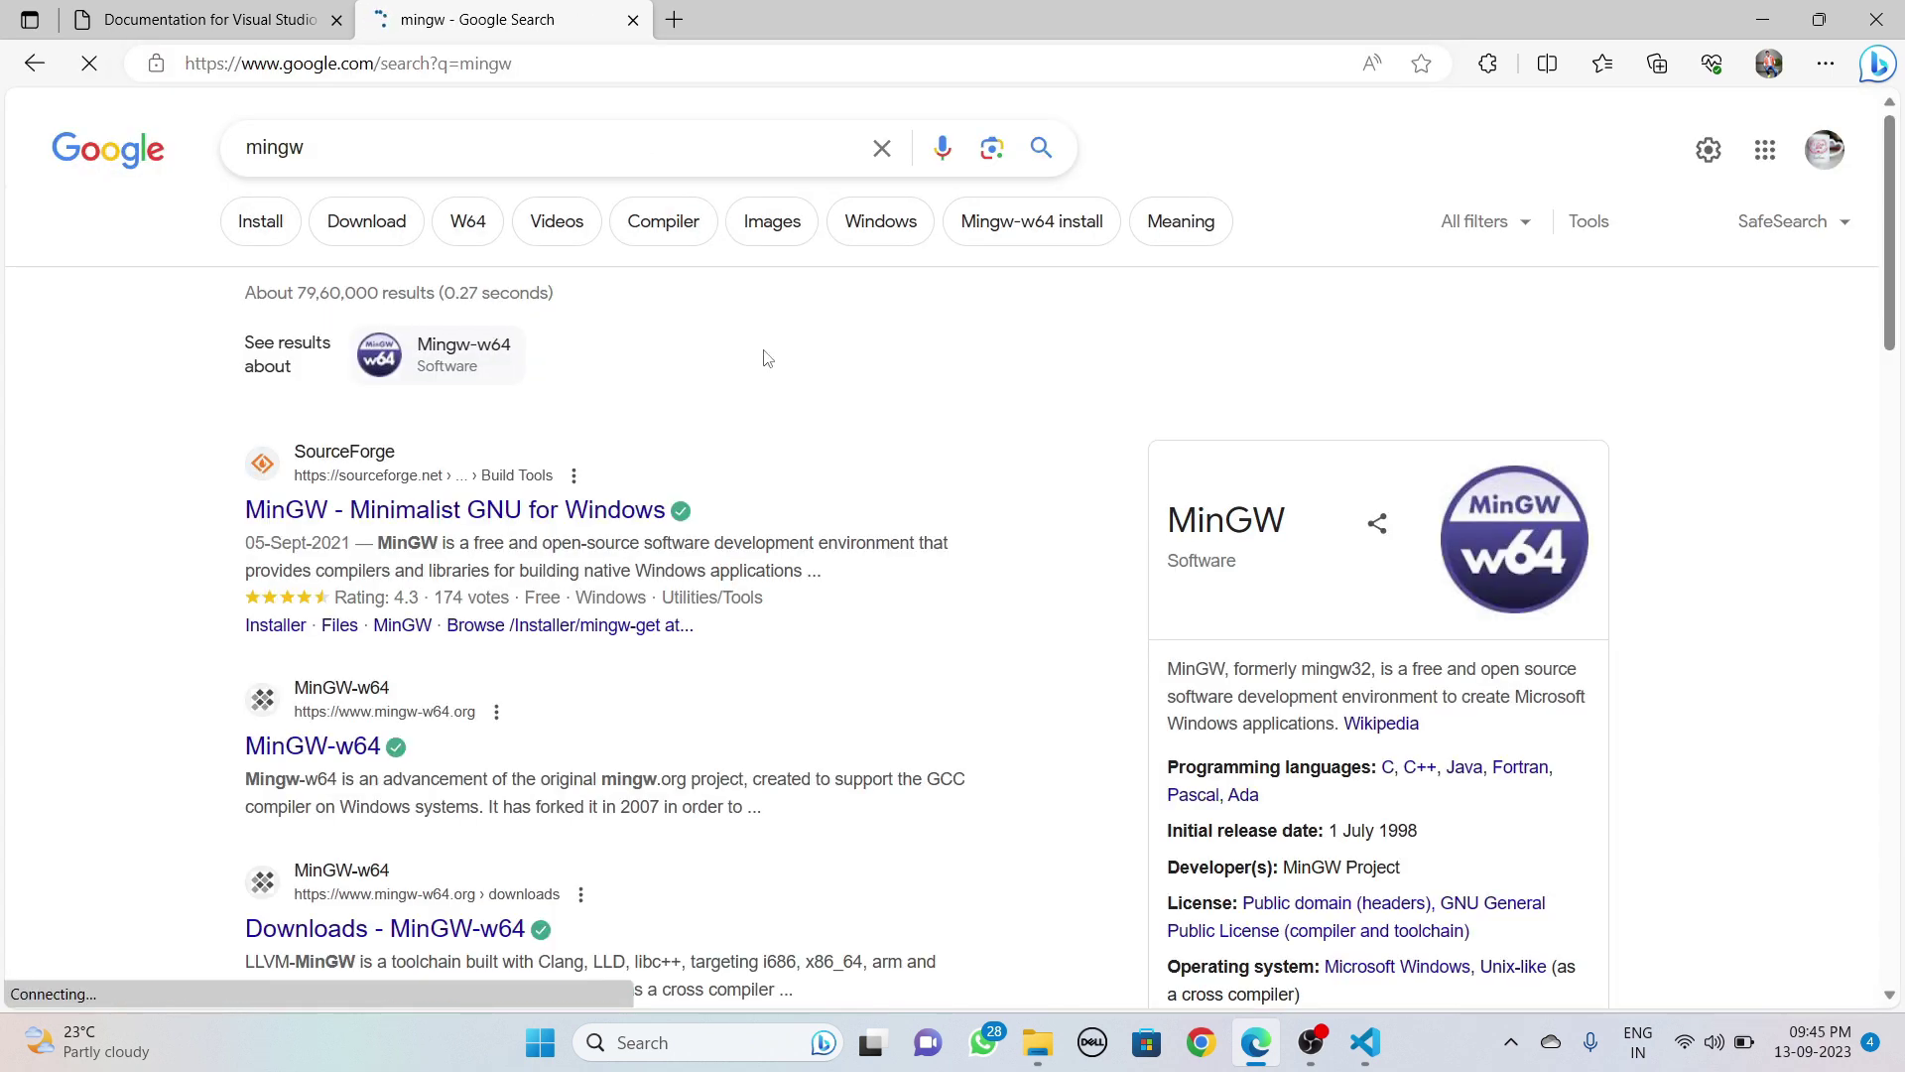
Step: Open the SourceForge result "MinGW - Minimalist GNU for Windows" and download the installer to the Software folder on New Volume (E:)
scroll(756, 365, down, 1)
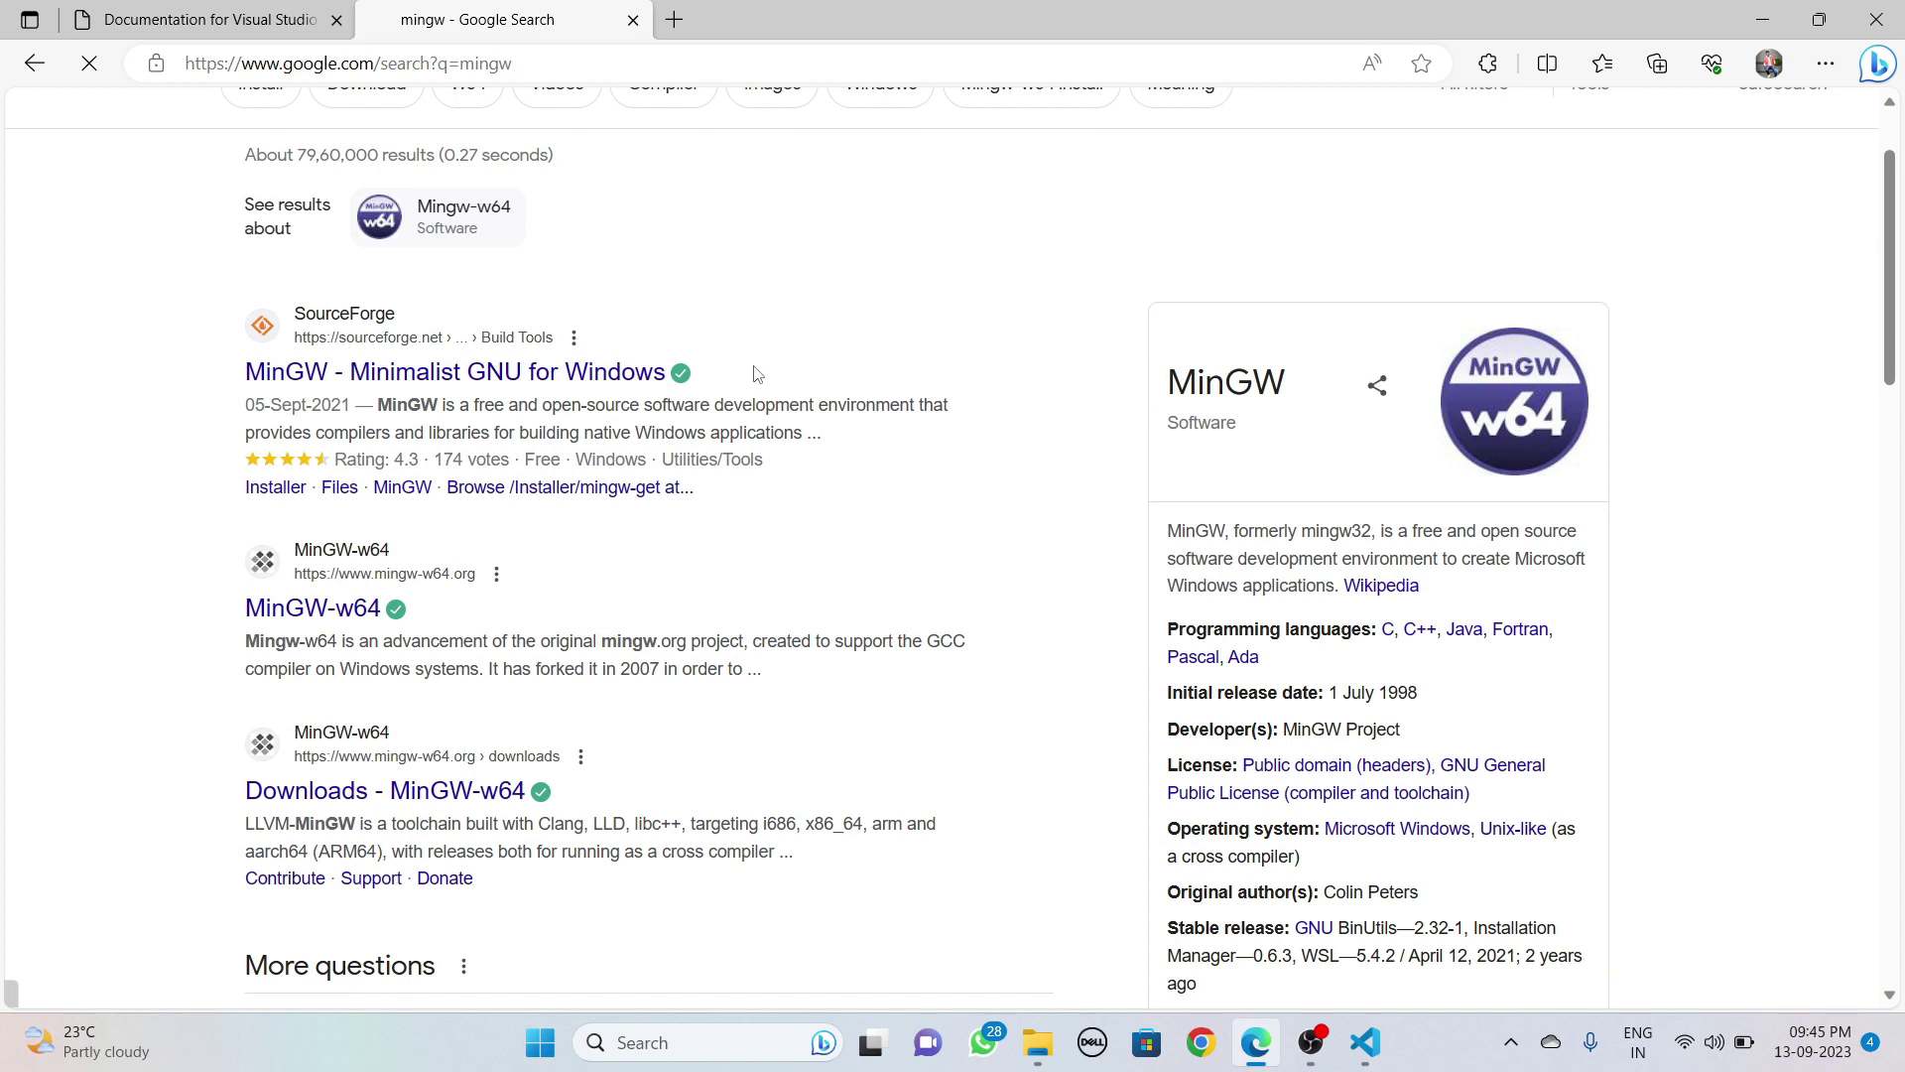
click(494, 375)
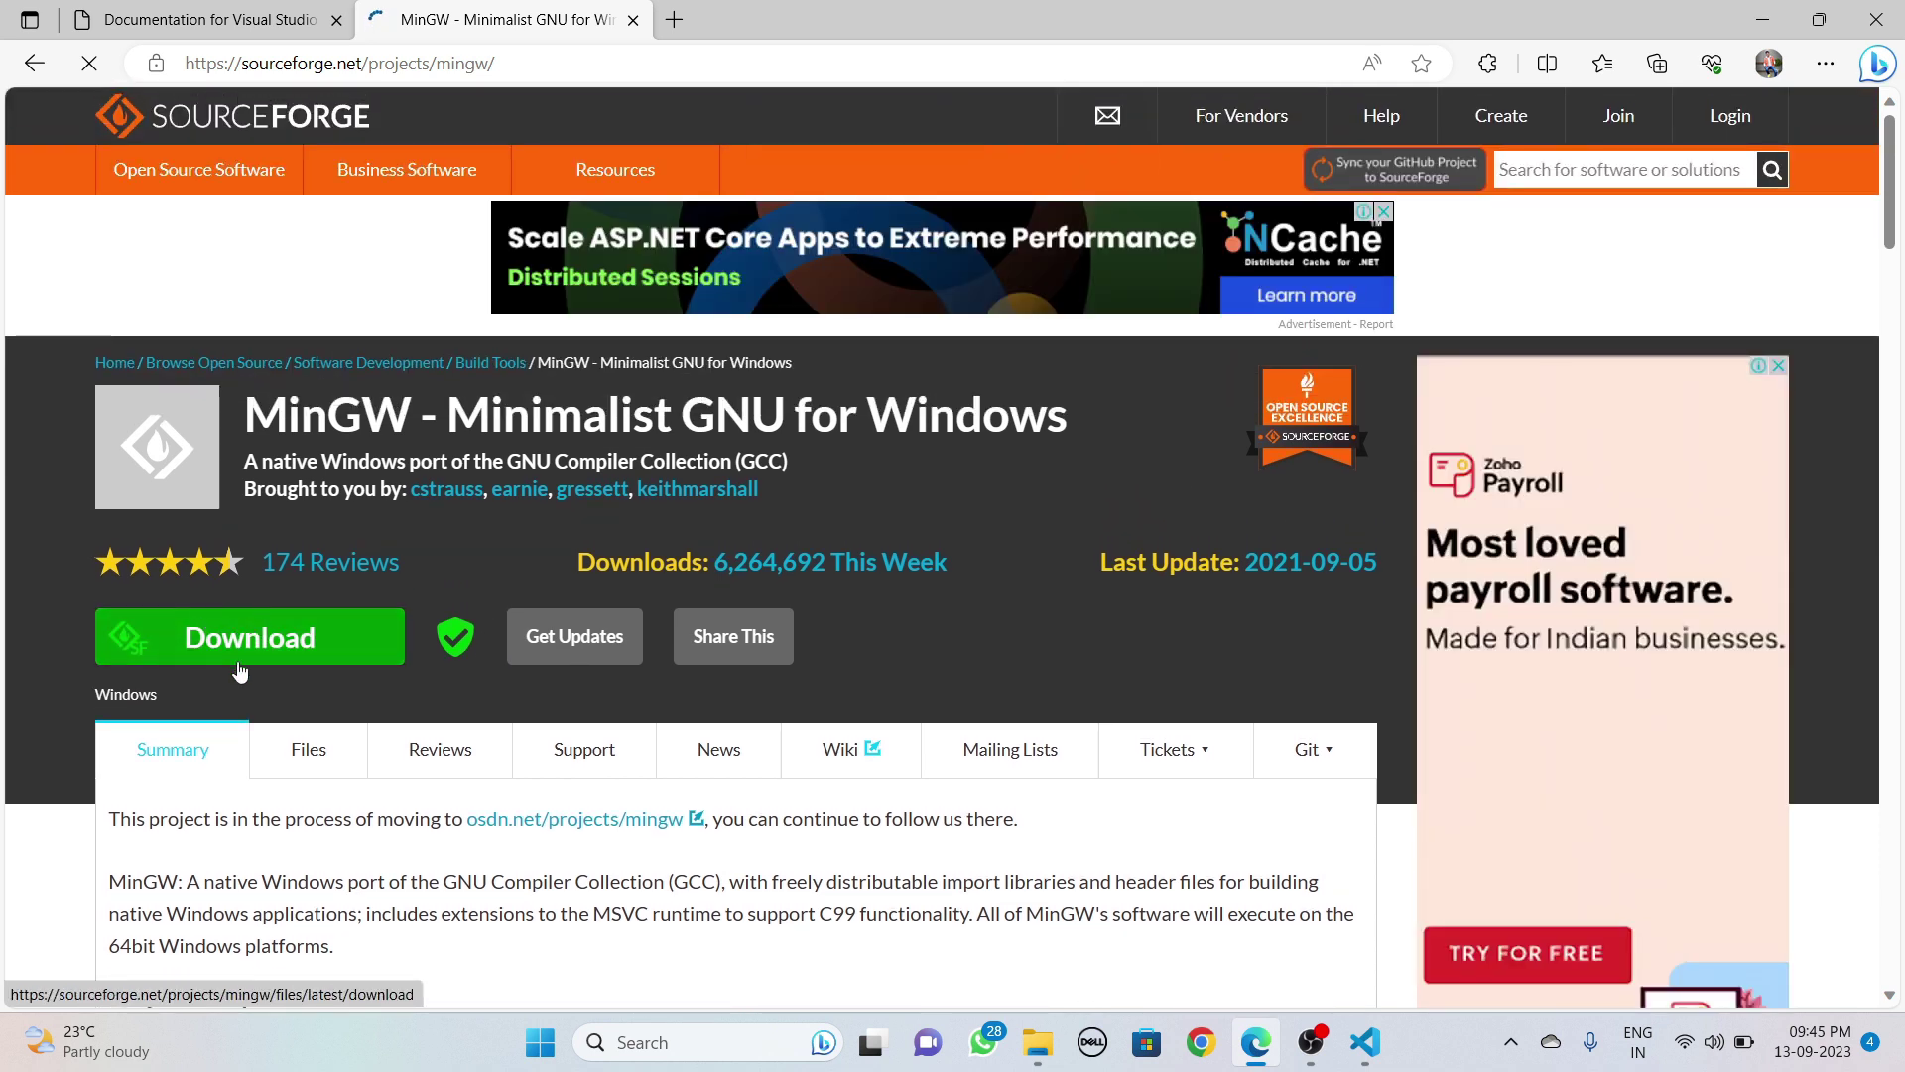
click(260, 645)
click(262, 655)
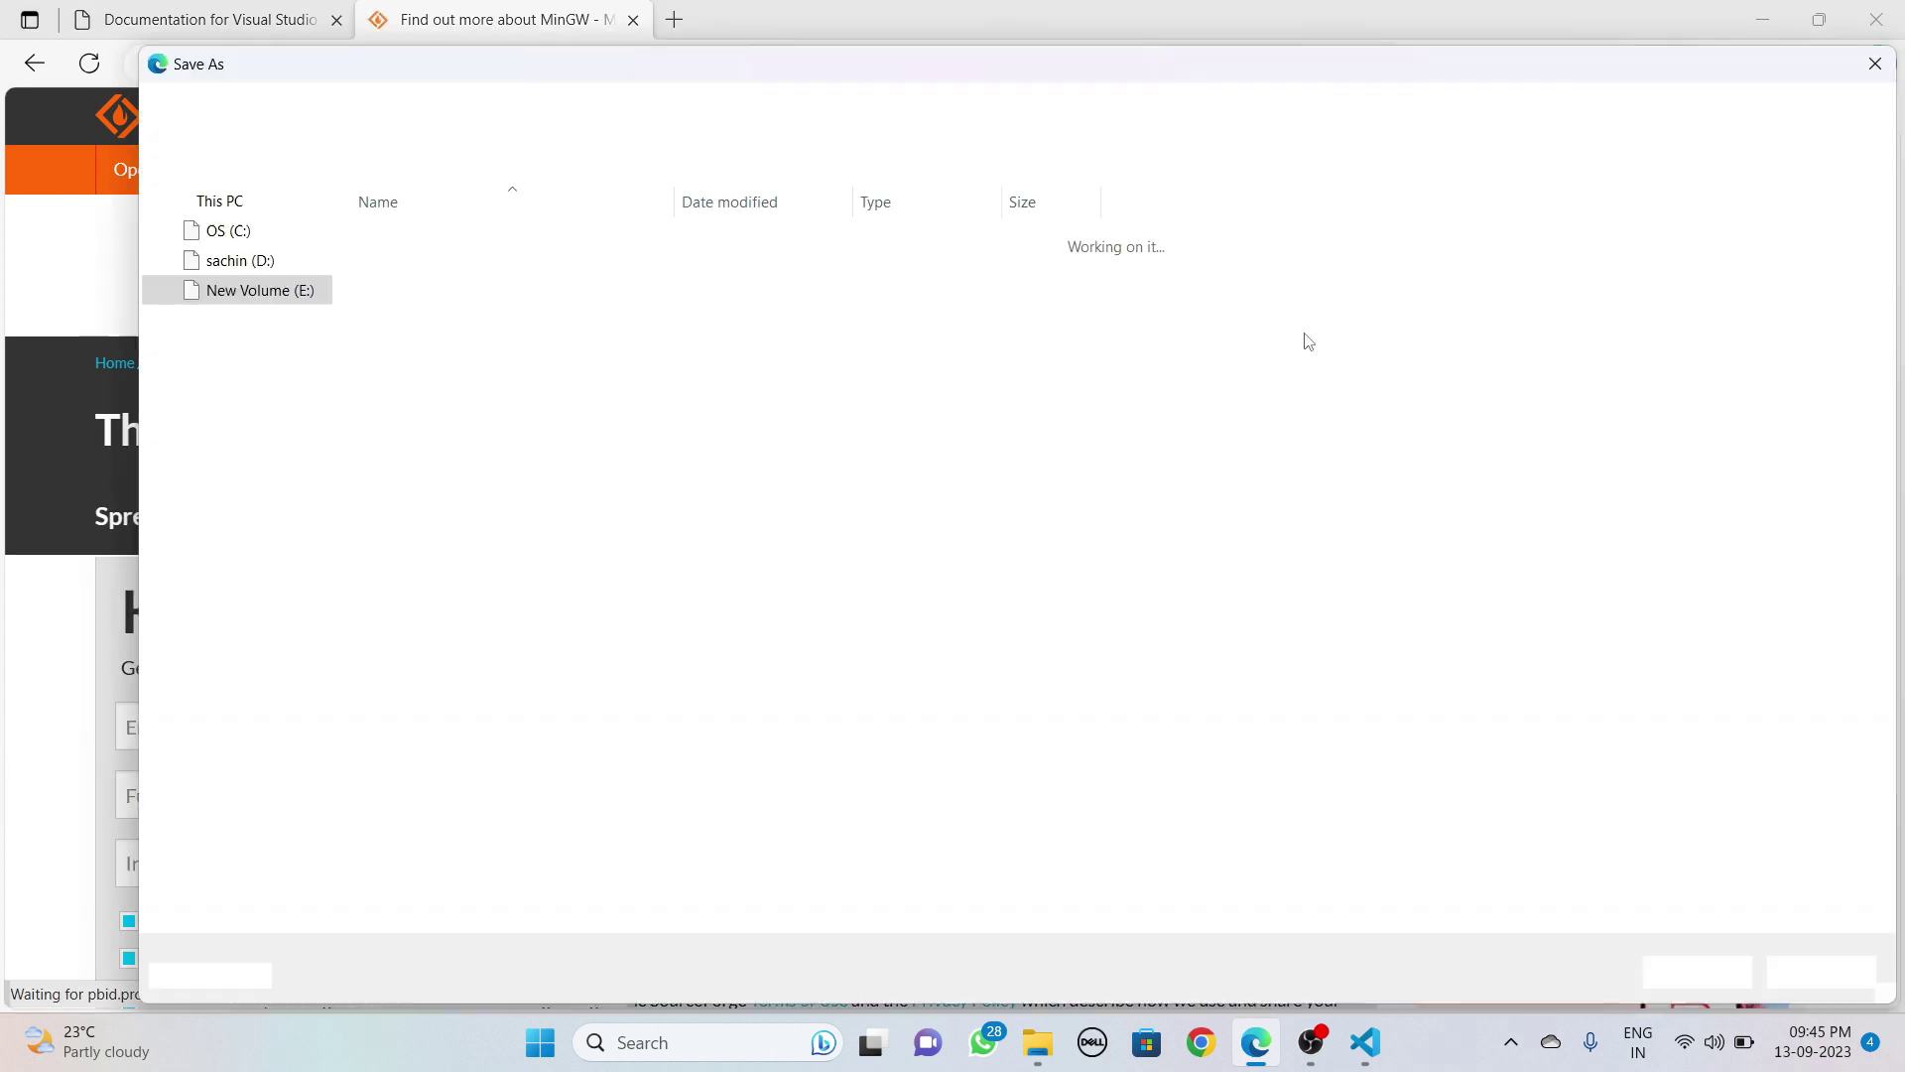
Step: Run mingw-get-setup from the Software folder and install the MinGW Installation Manager in C:\MinGW with the default preferences
click(1564, 157)
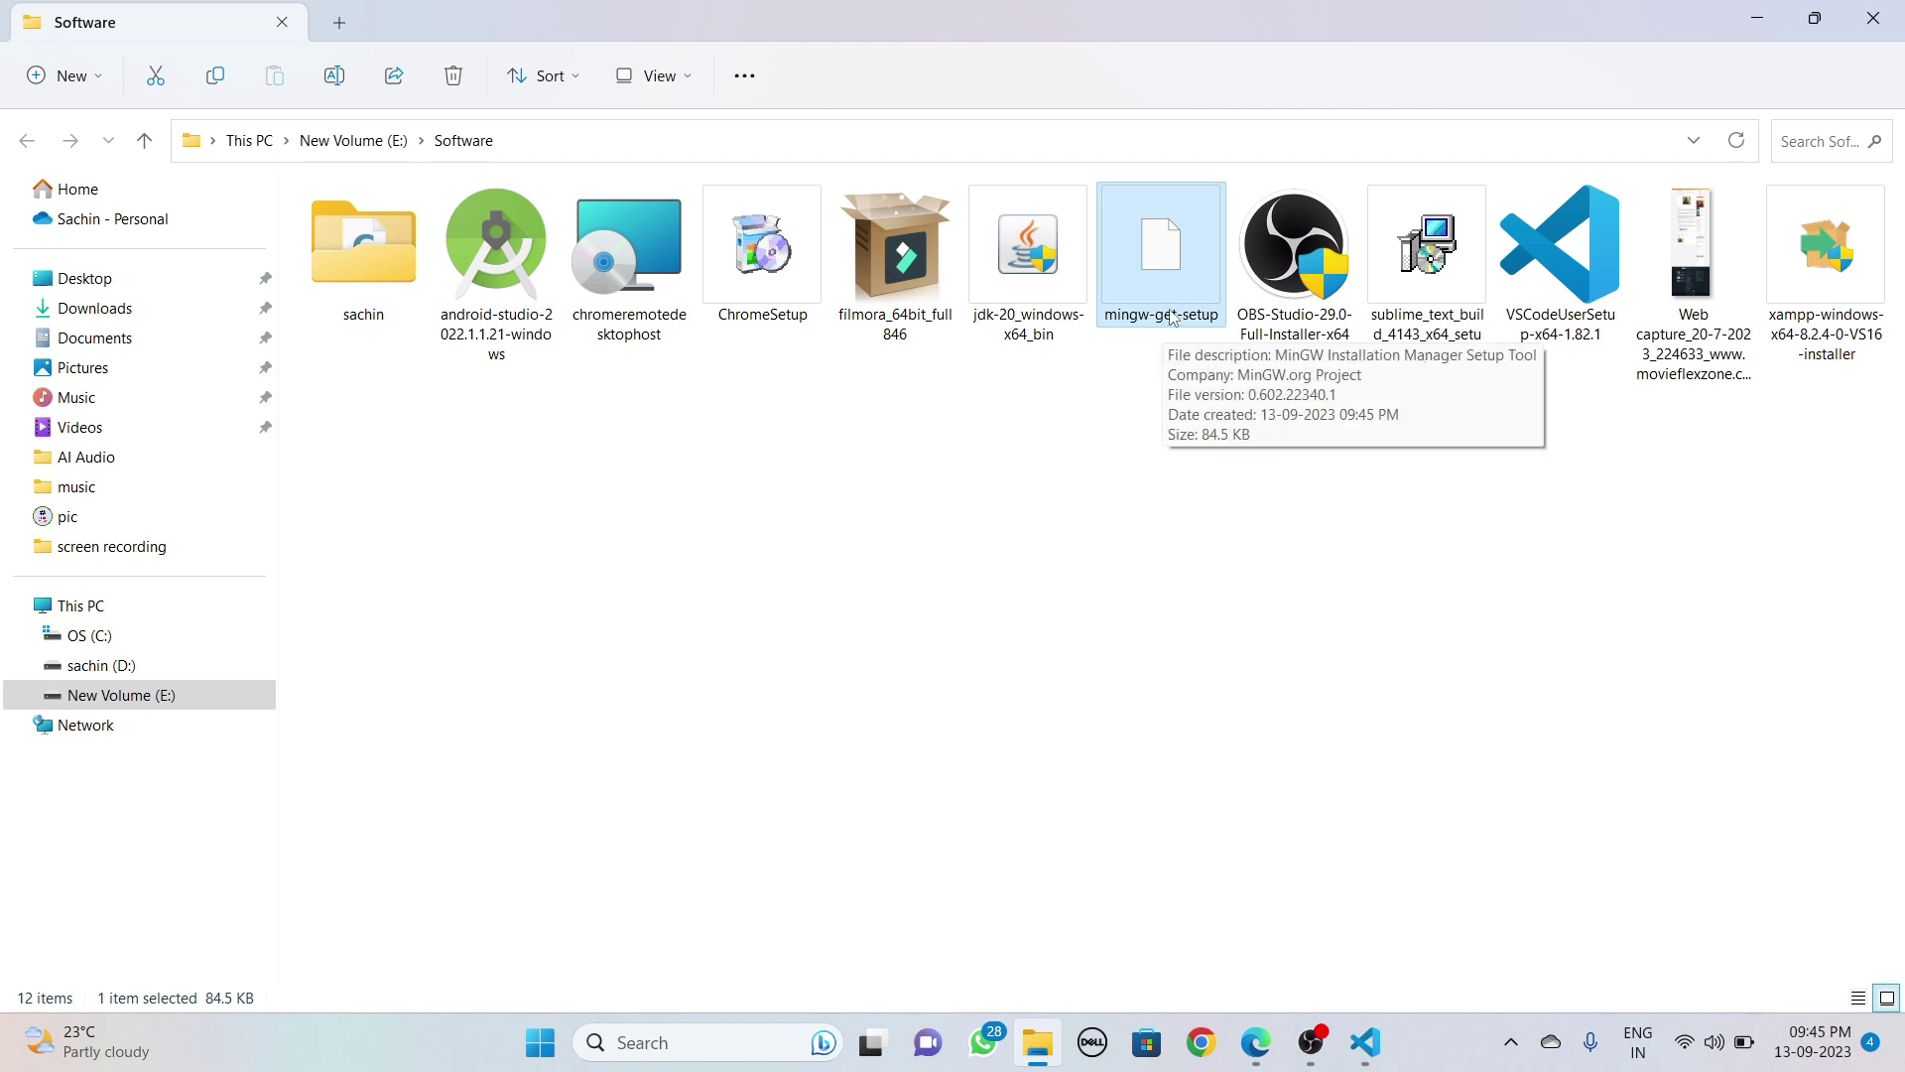
double_click(1155, 274)
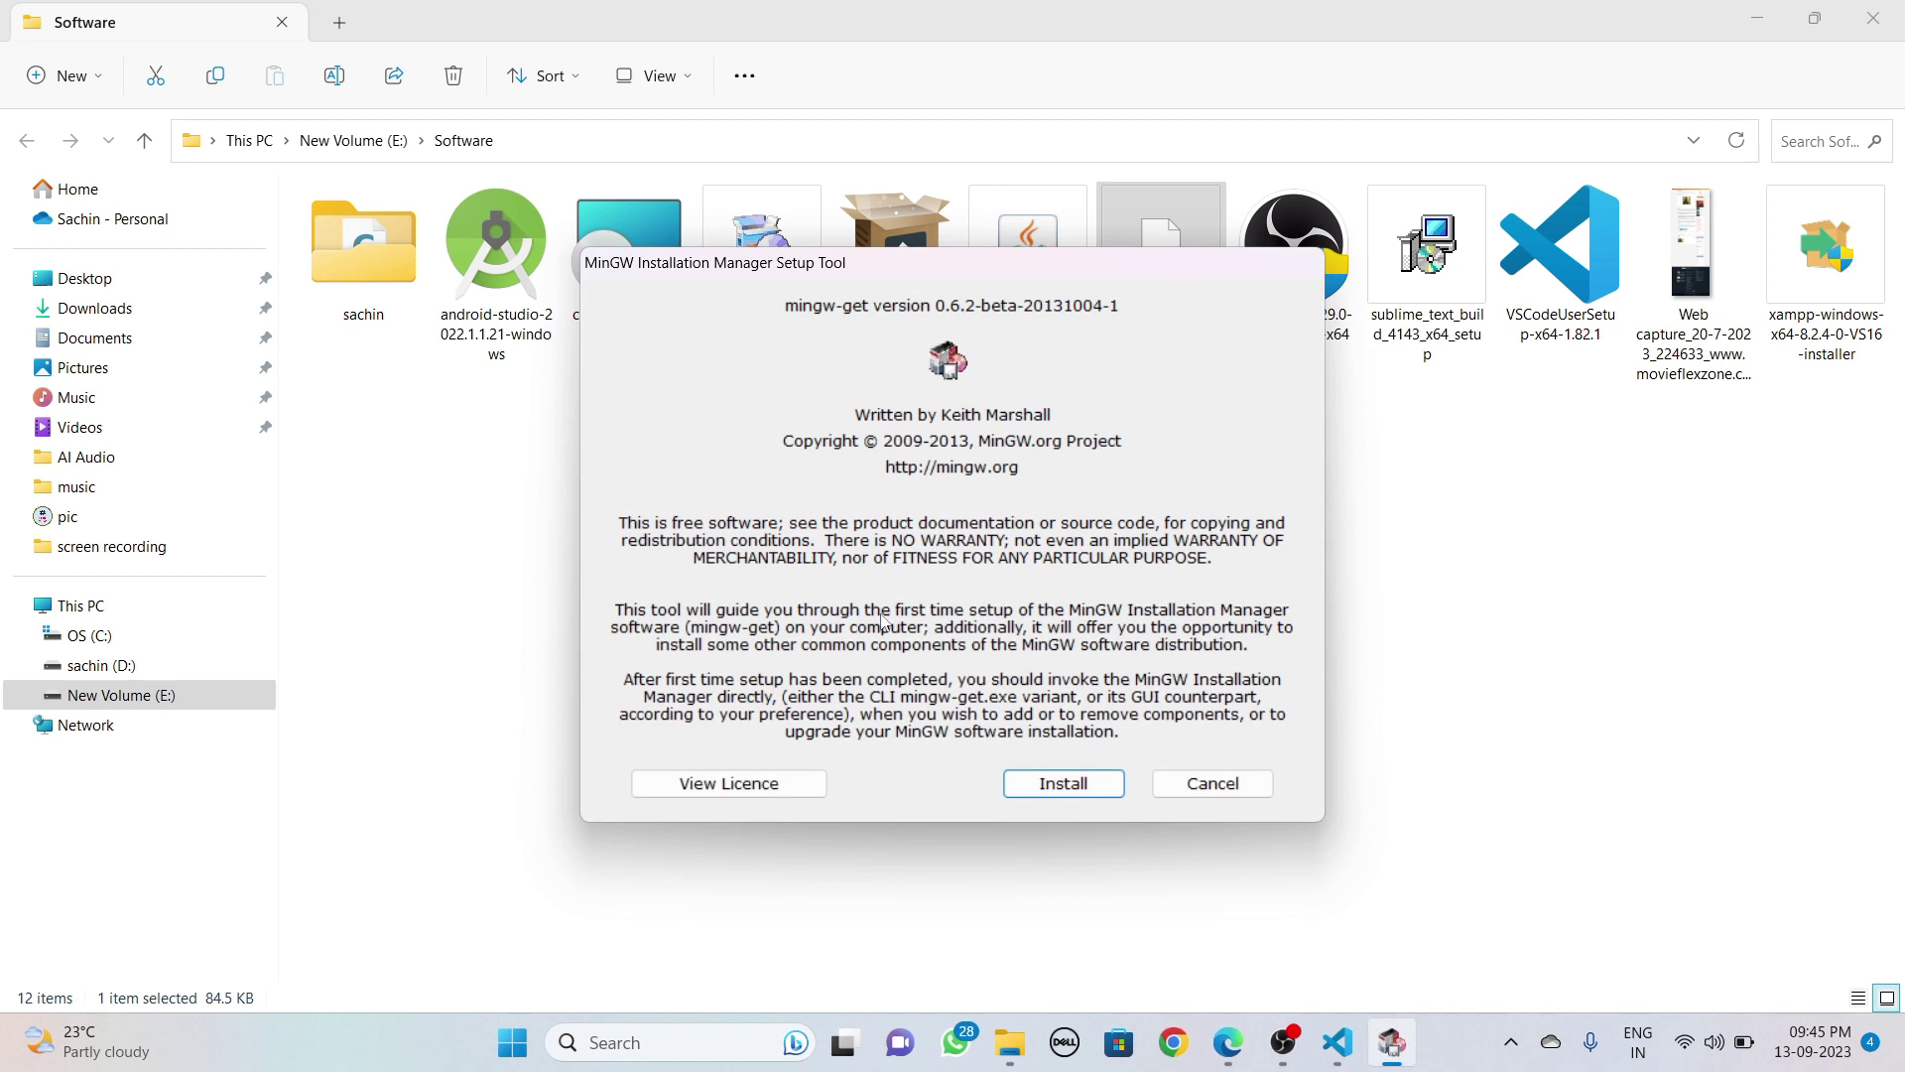
click(1078, 792)
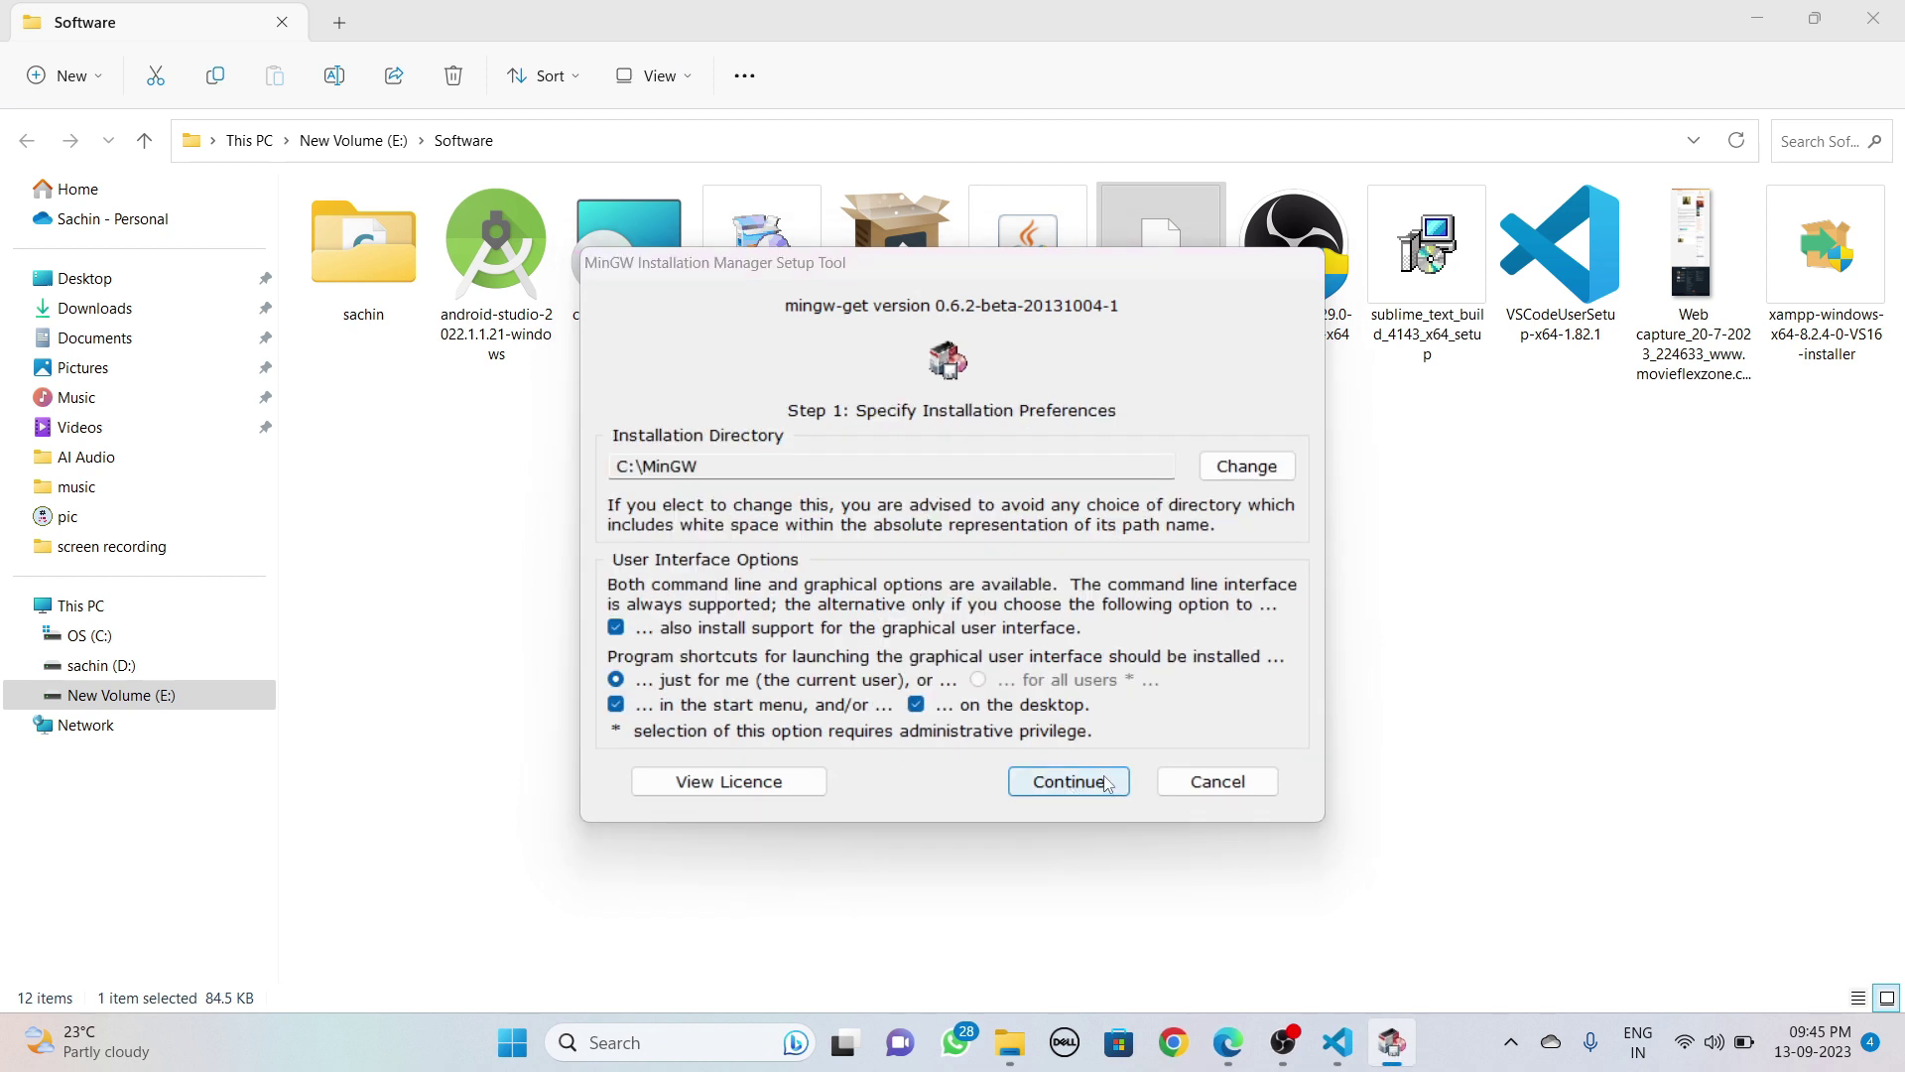
click(1107, 784)
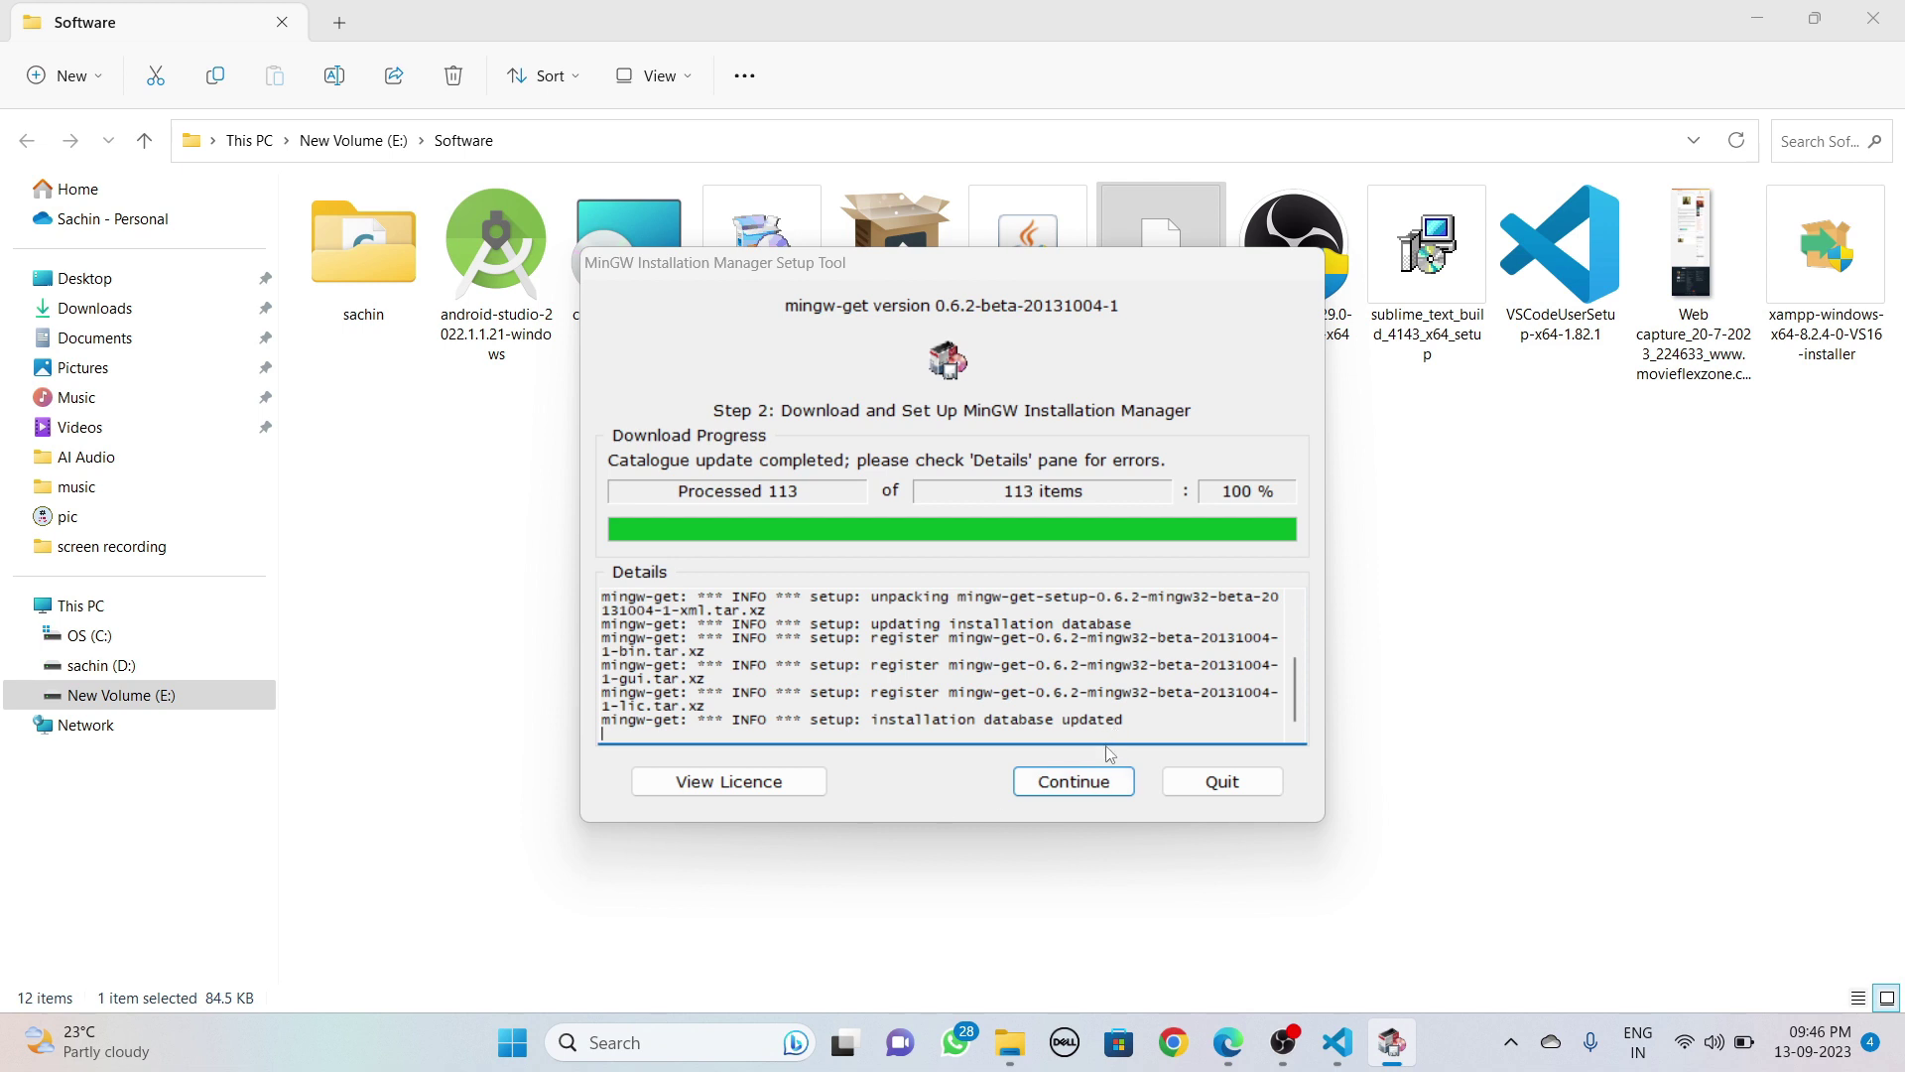
click(1068, 789)
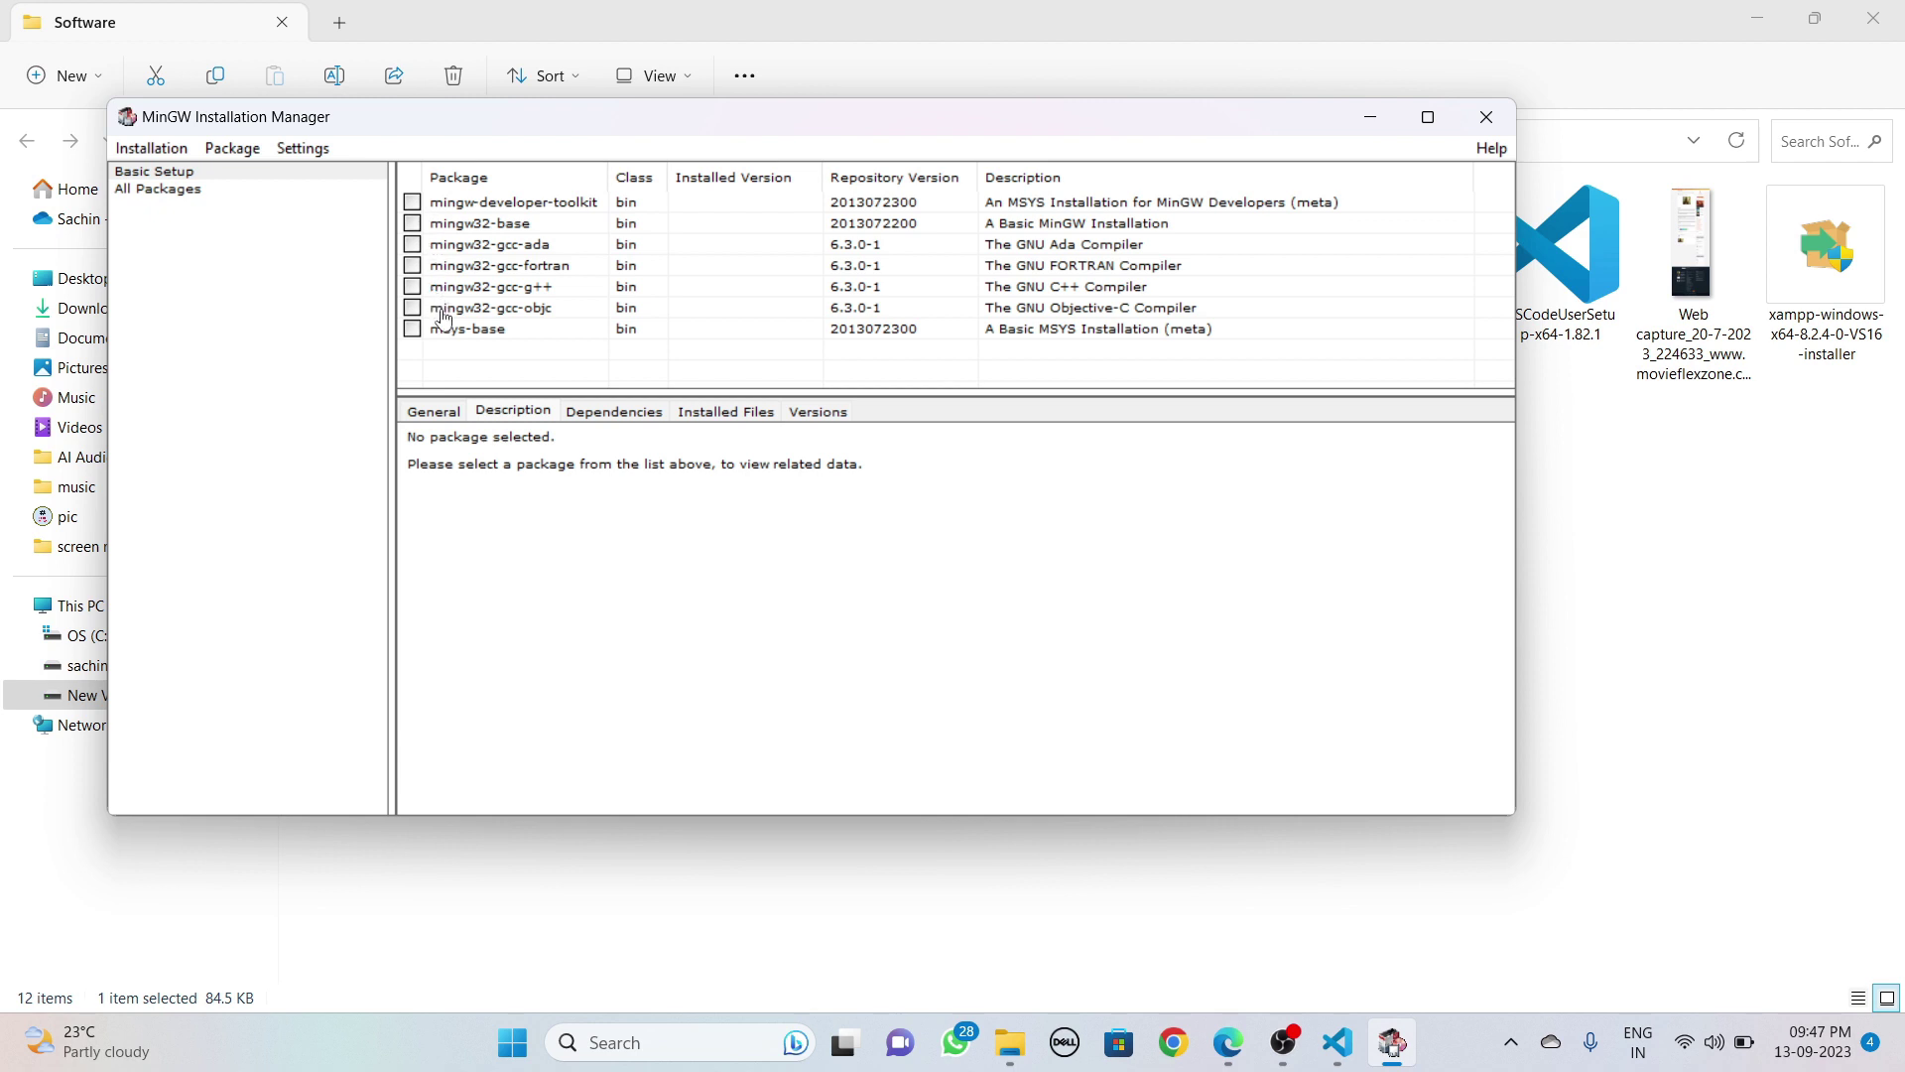
Step: Mark all Basic Setup packages for installation, from mingw-developer-toolkit and mingw32-base through the gcc compilers to msys-base
click(412, 202)
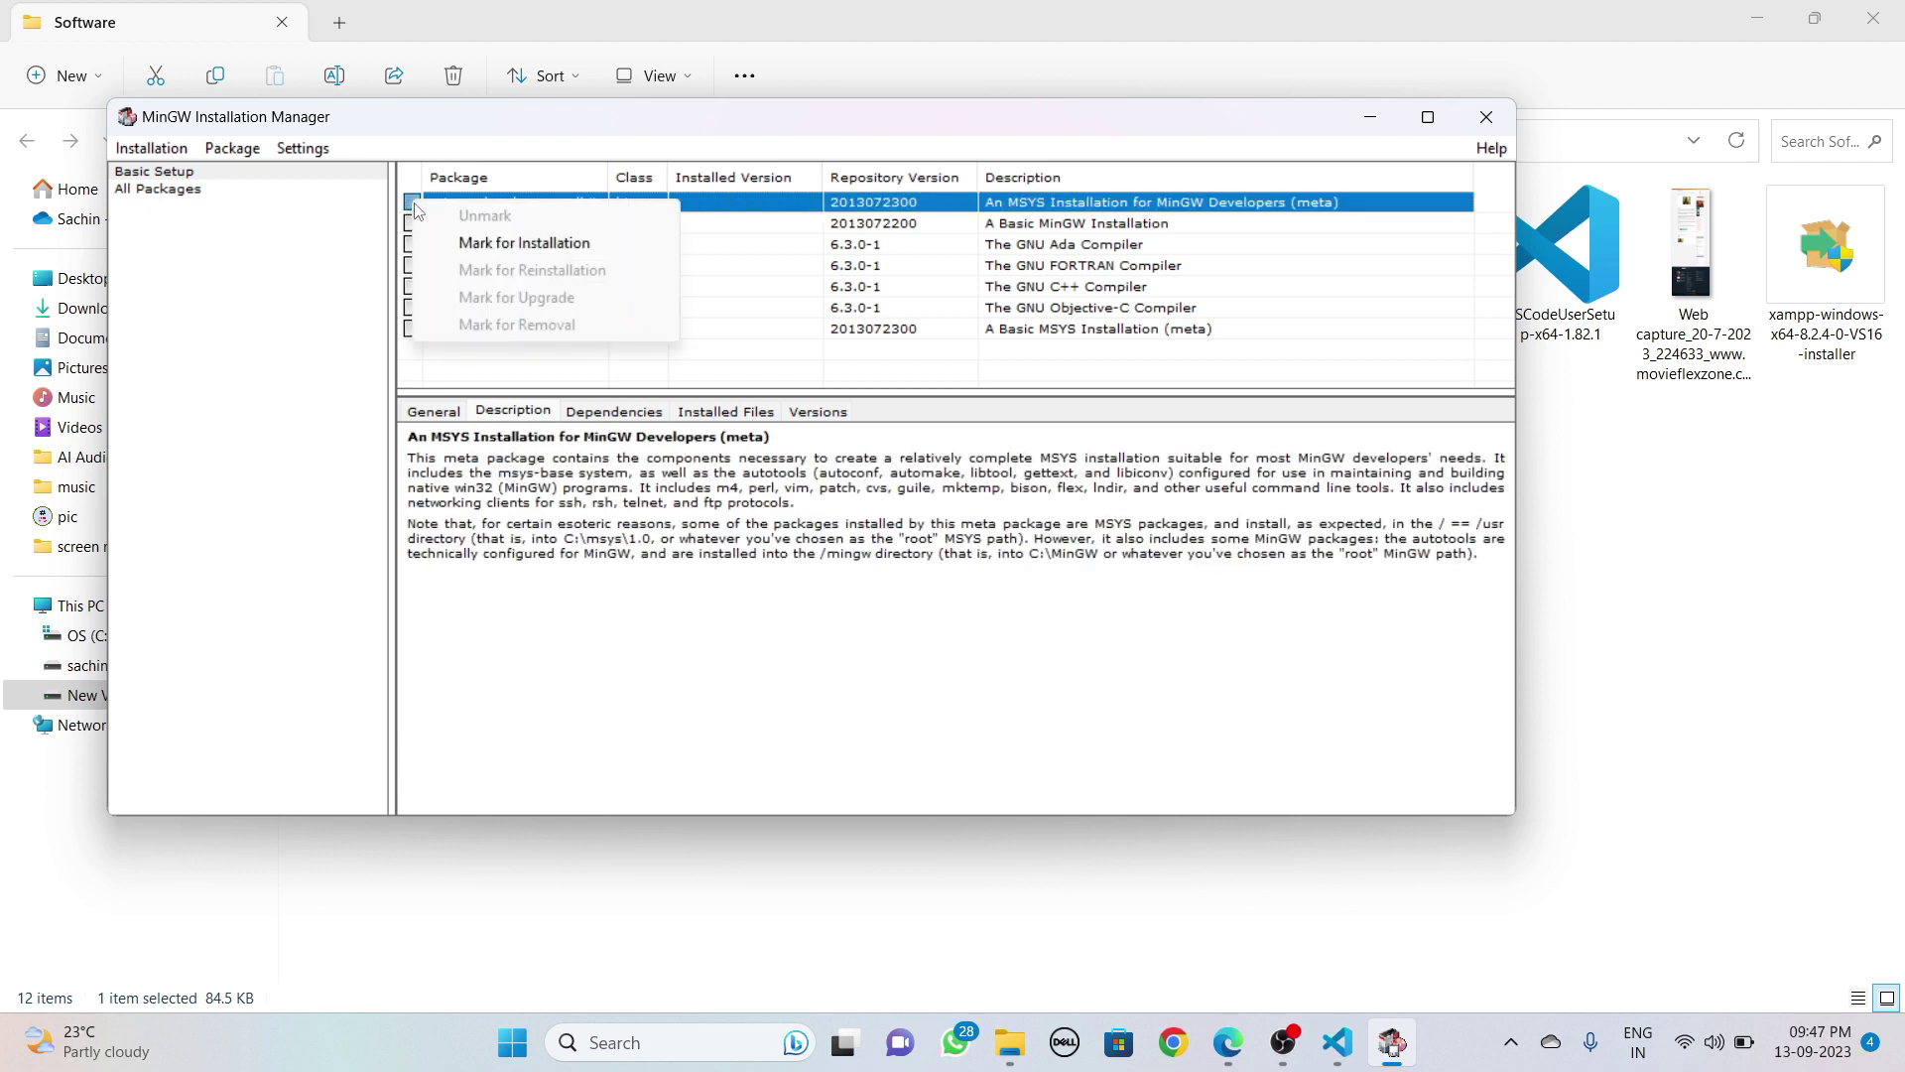
click(573, 250)
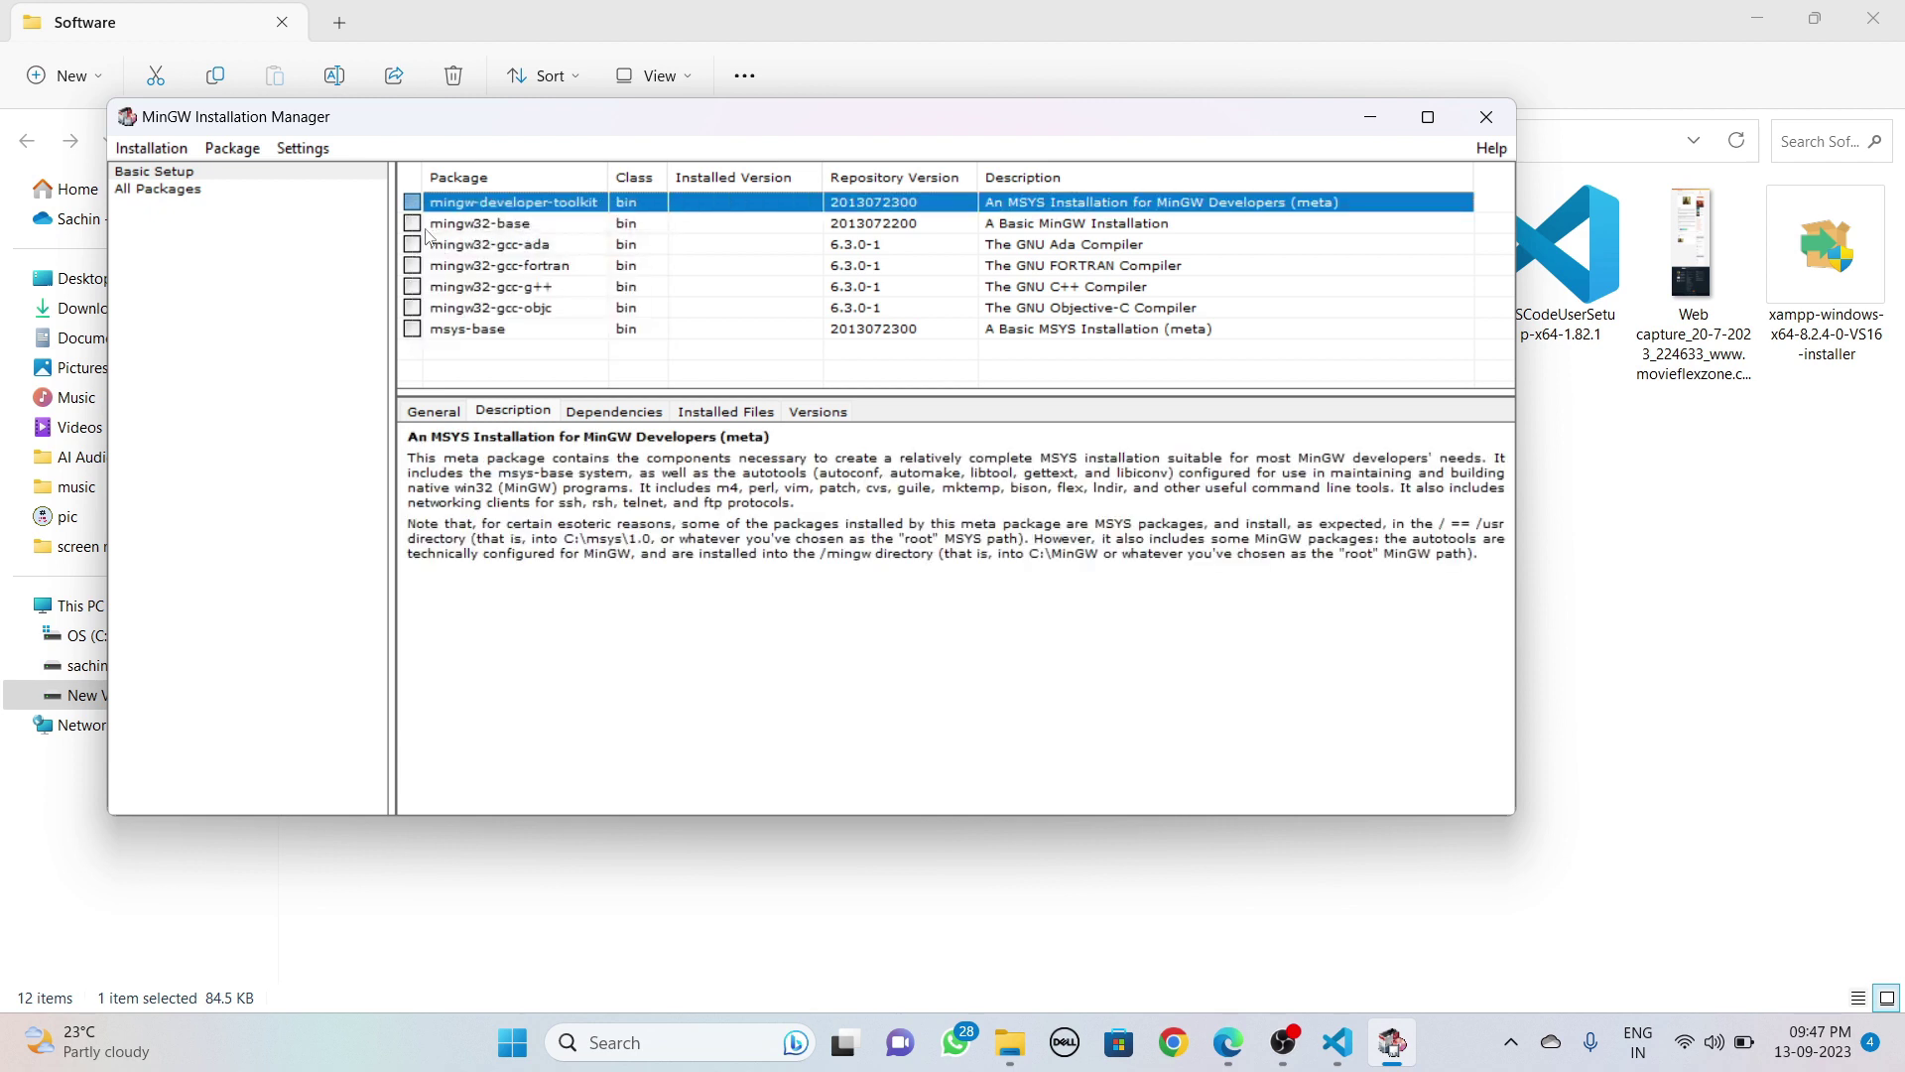
click(412, 224)
click(526, 269)
click(412, 244)
click(526, 291)
click(411, 266)
click(521, 311)
click(412, 287)
click(516, 333)
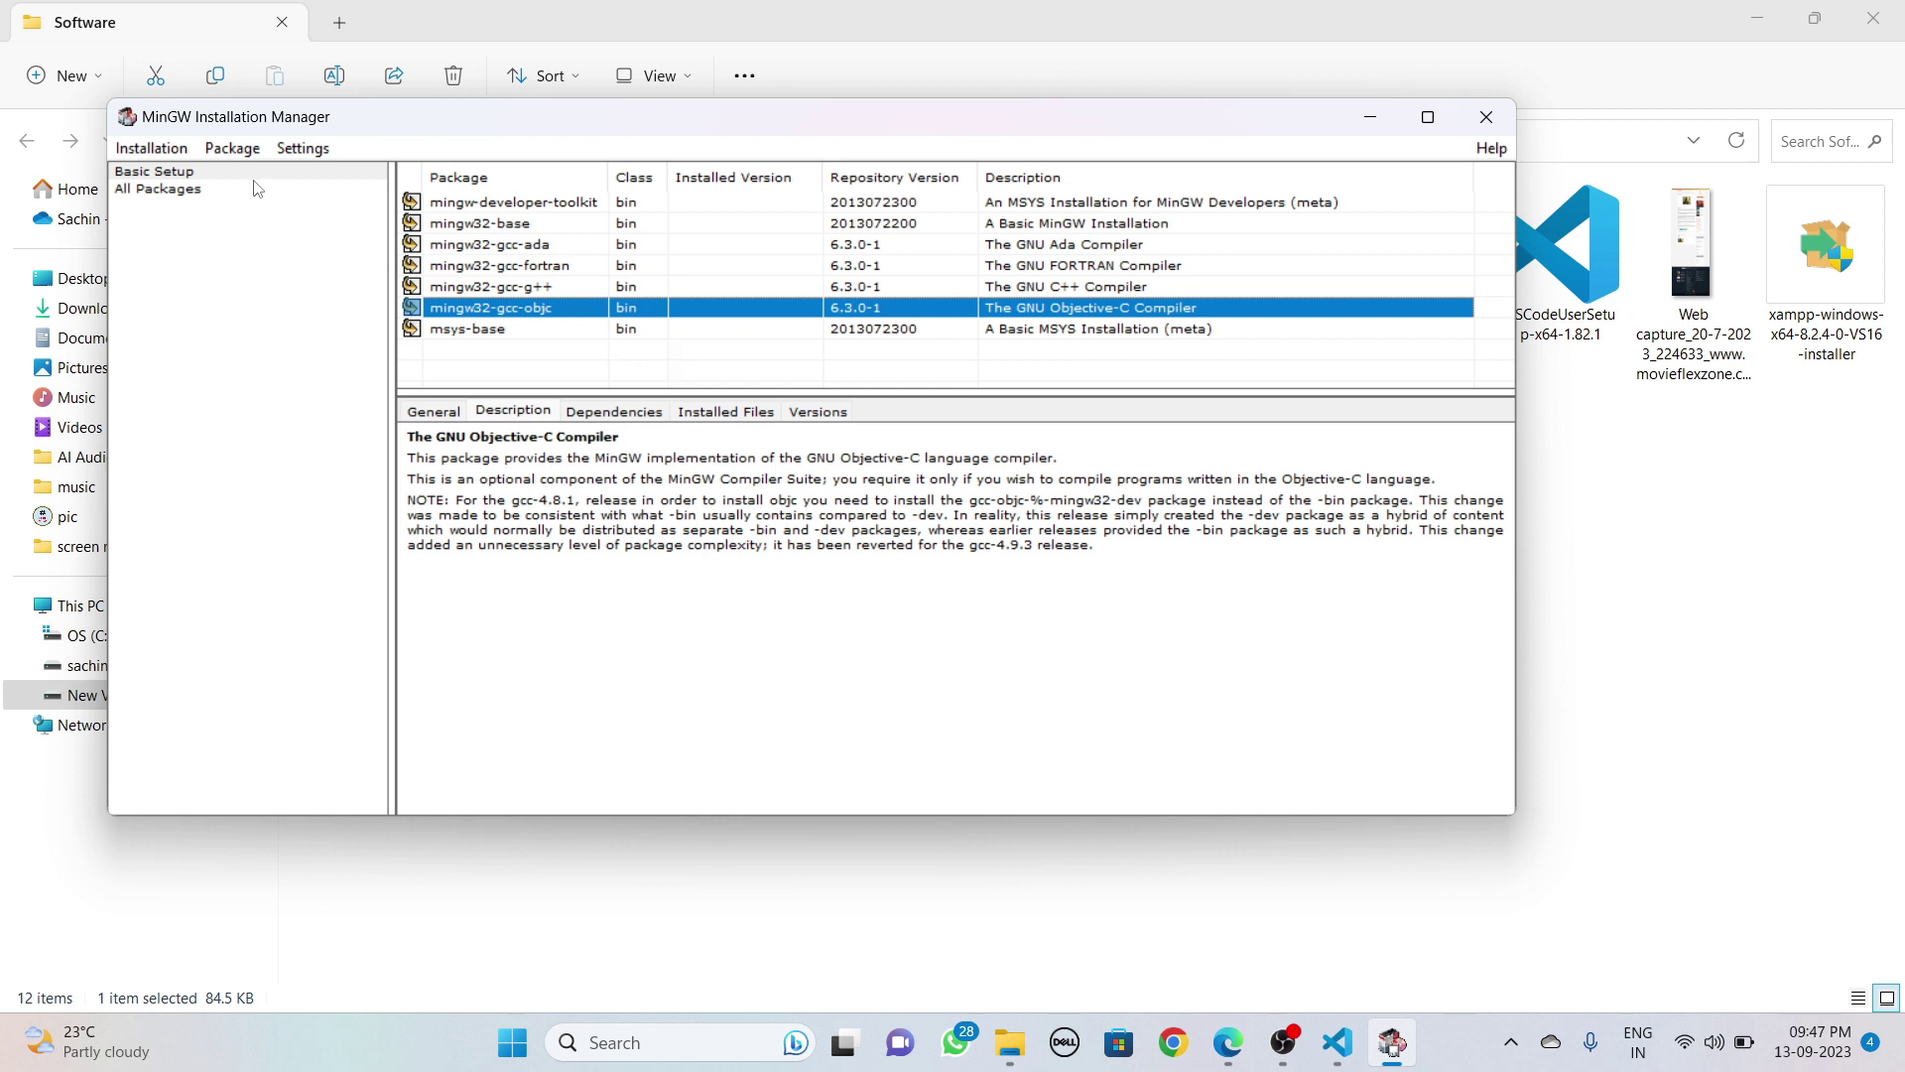
Step: Apply the pending package installations, and close the MinGW Installation Manager and the Software folder window
click(152, 149)
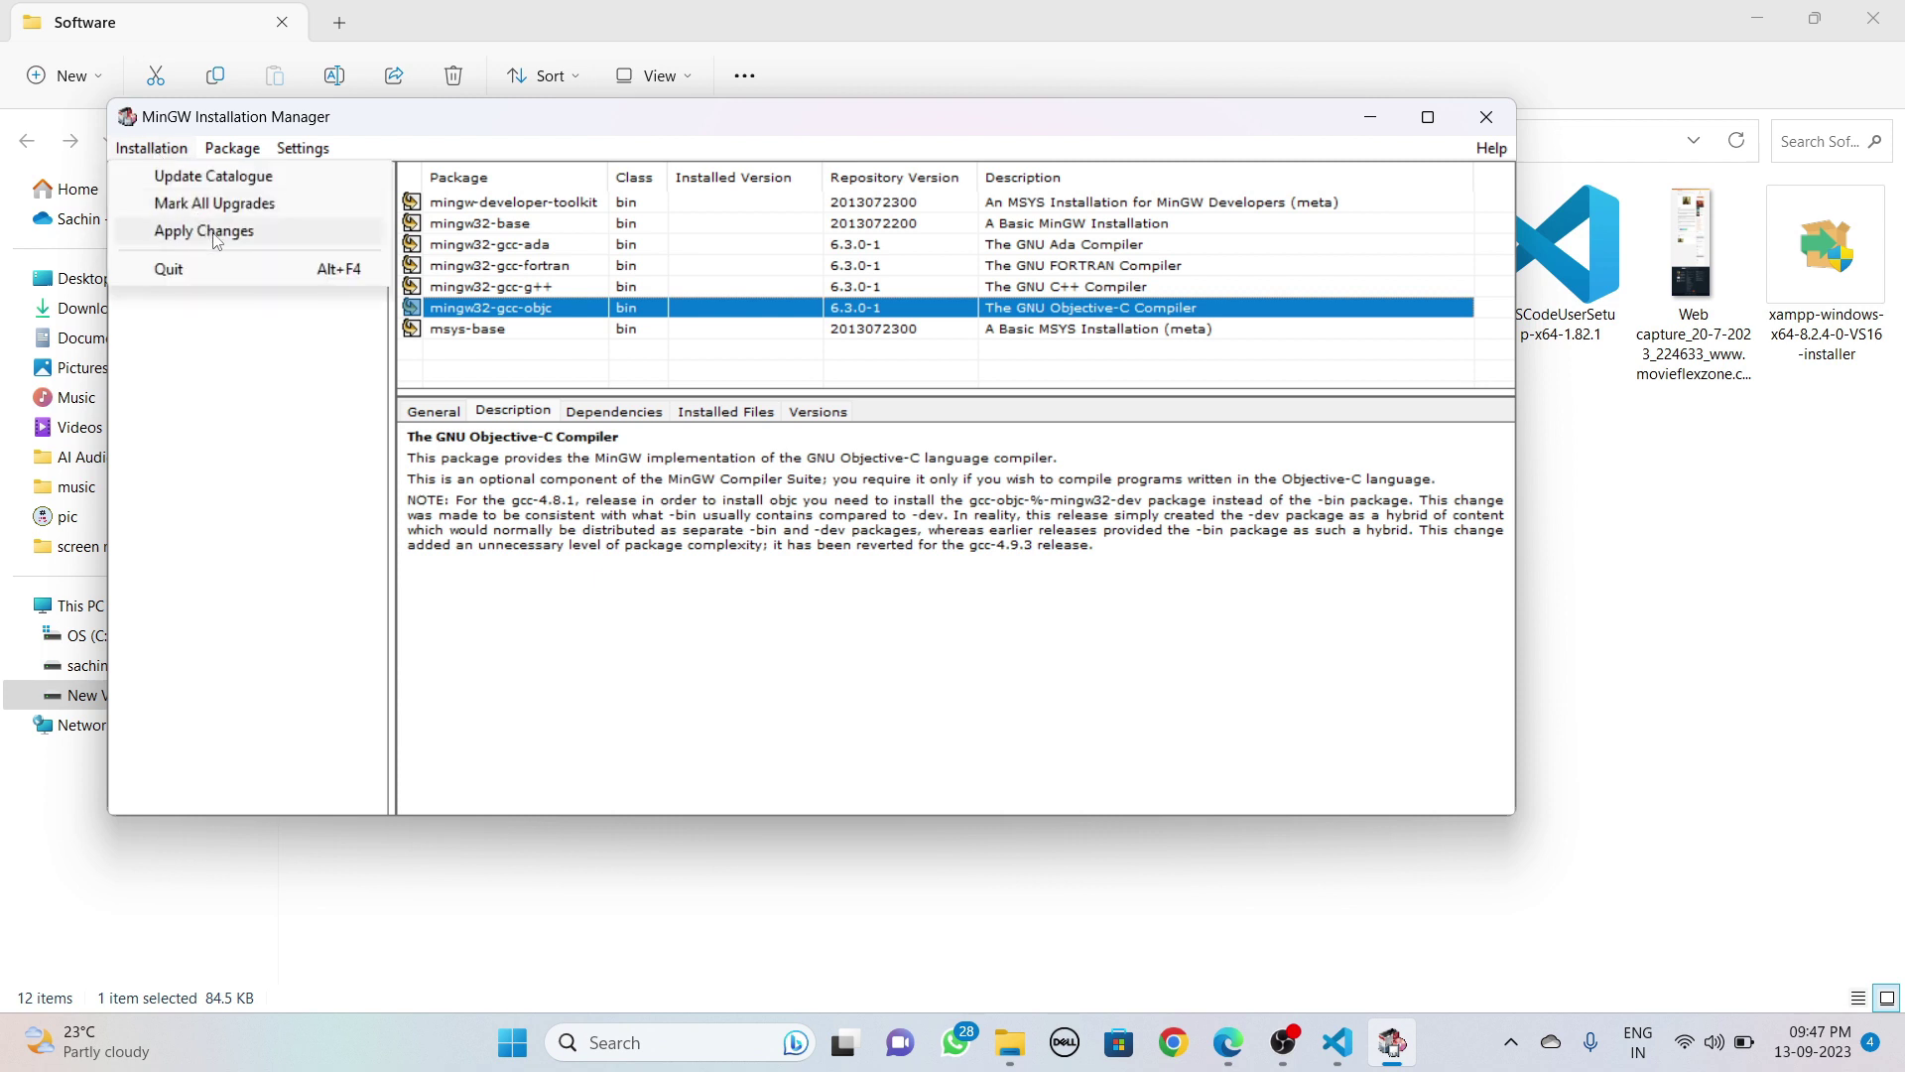
click(216, 241)
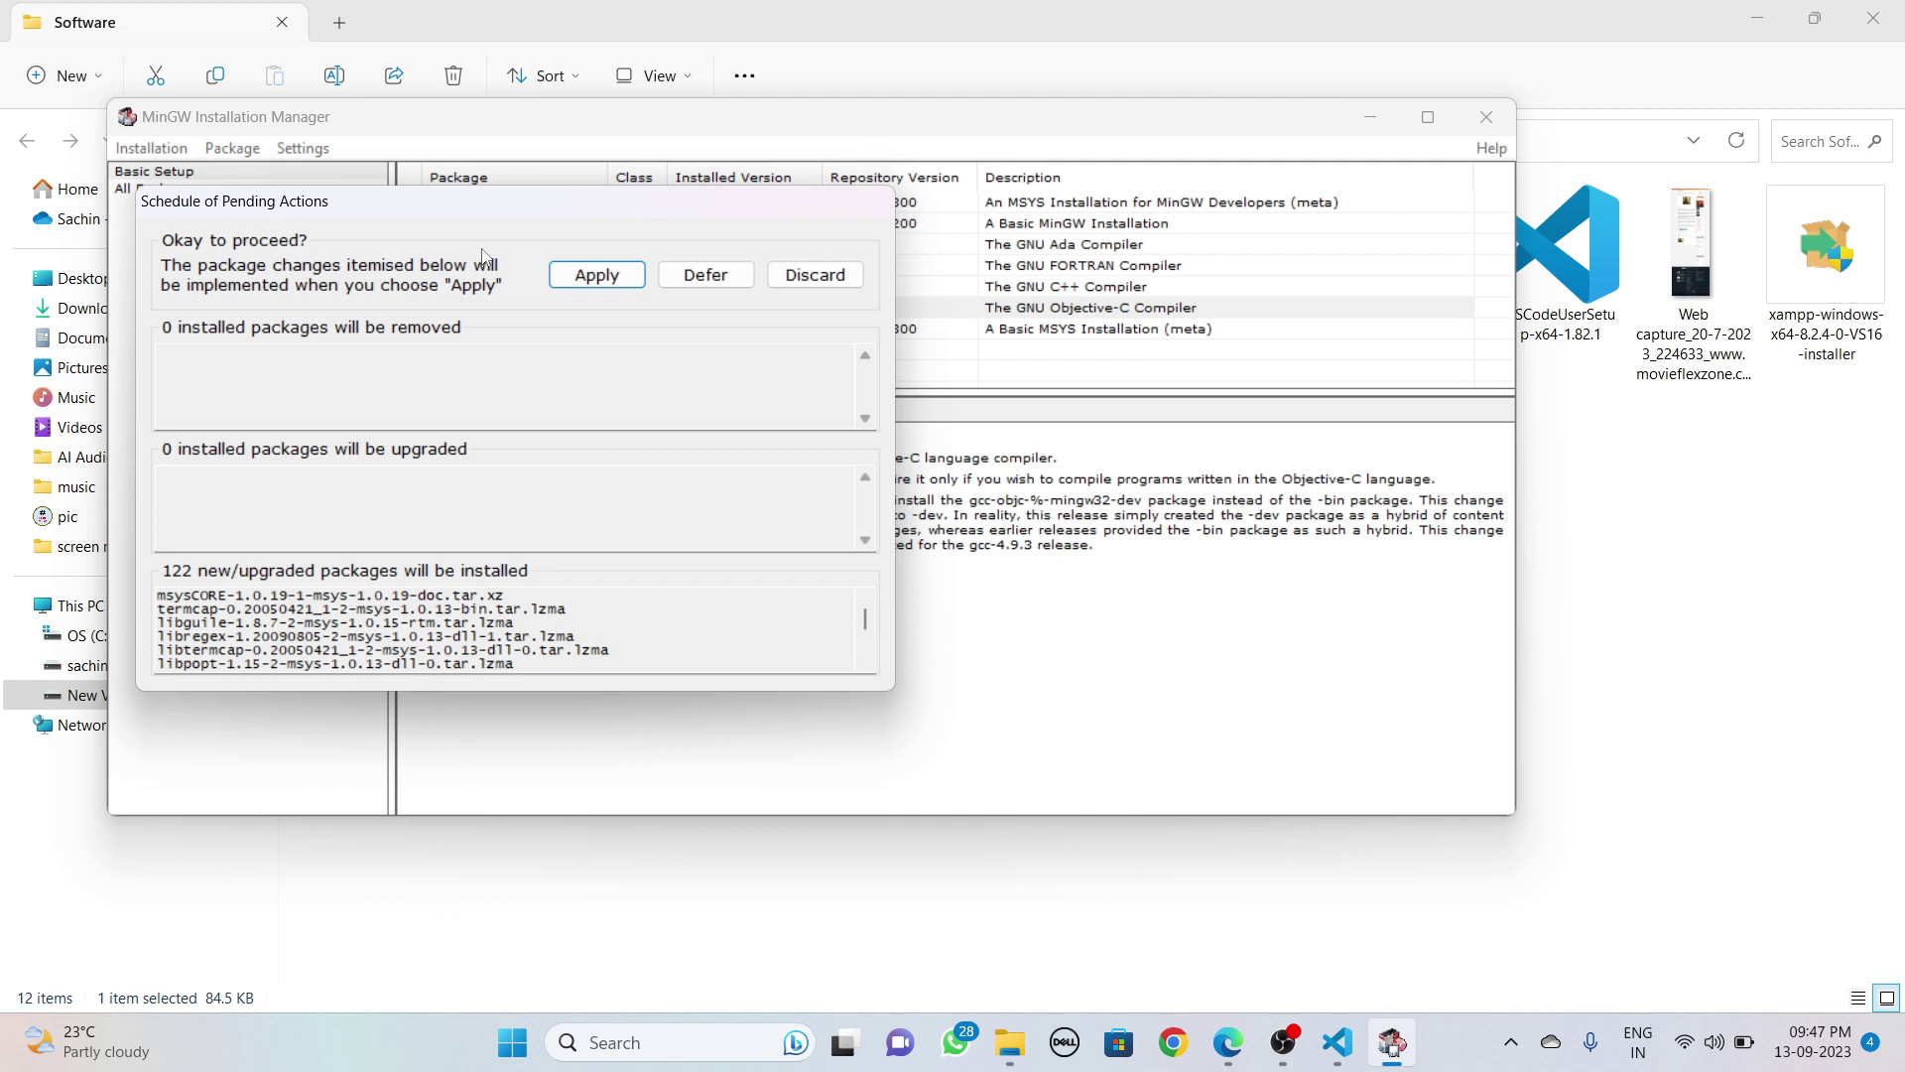
click(597, 275)
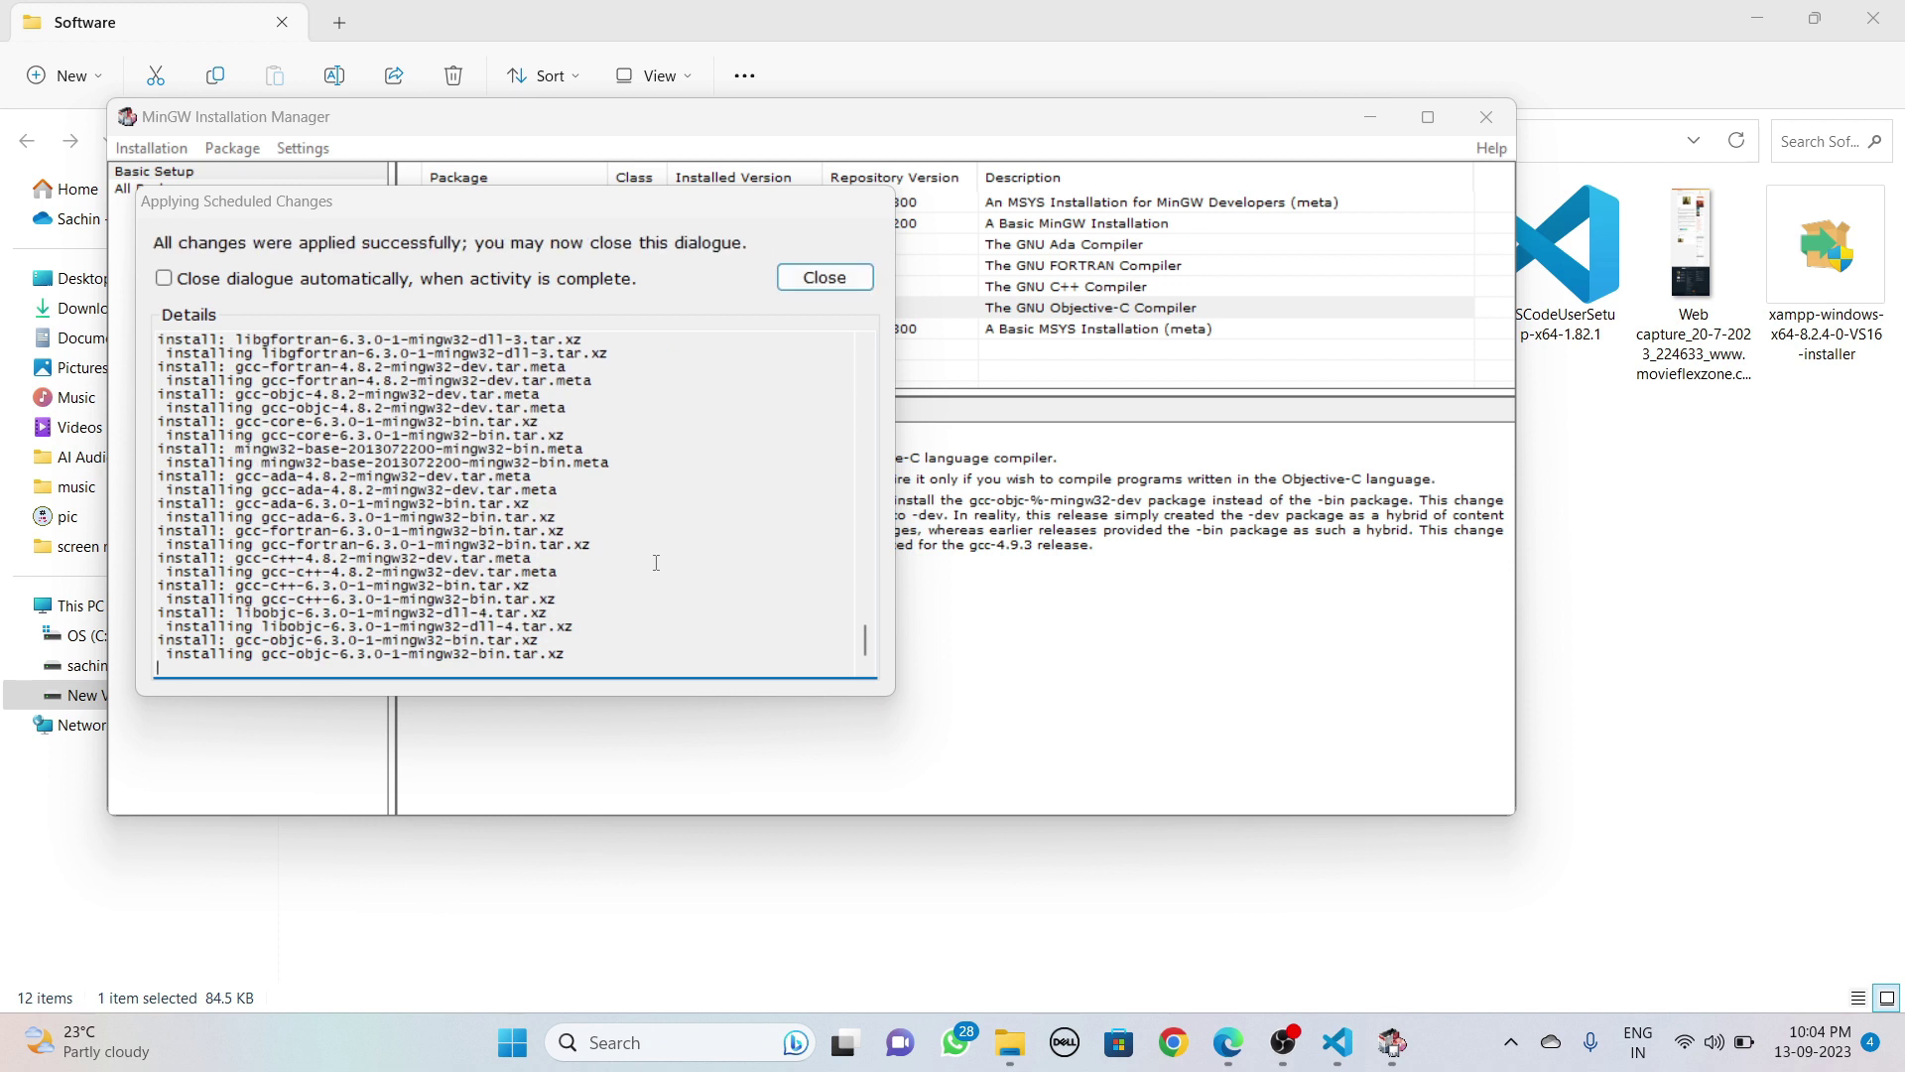
click(825, 279)
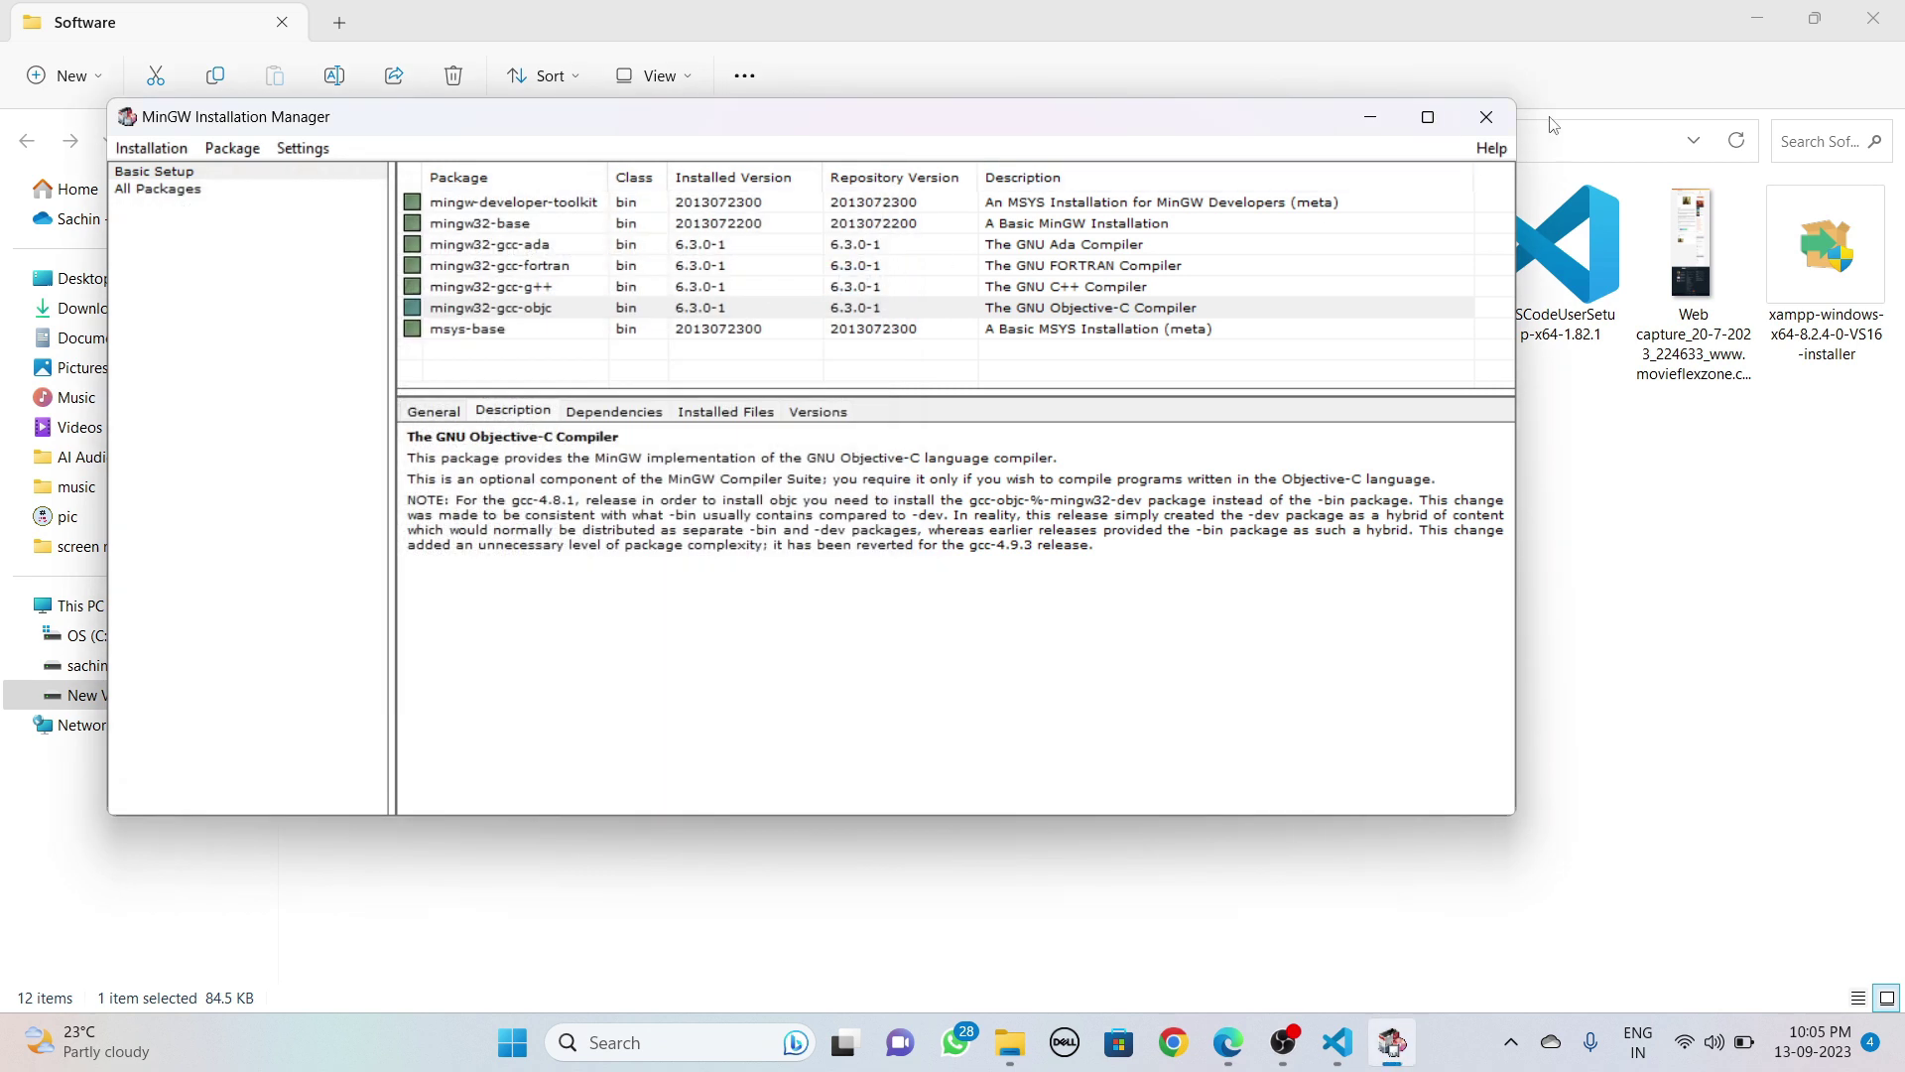
click(1486, 117)
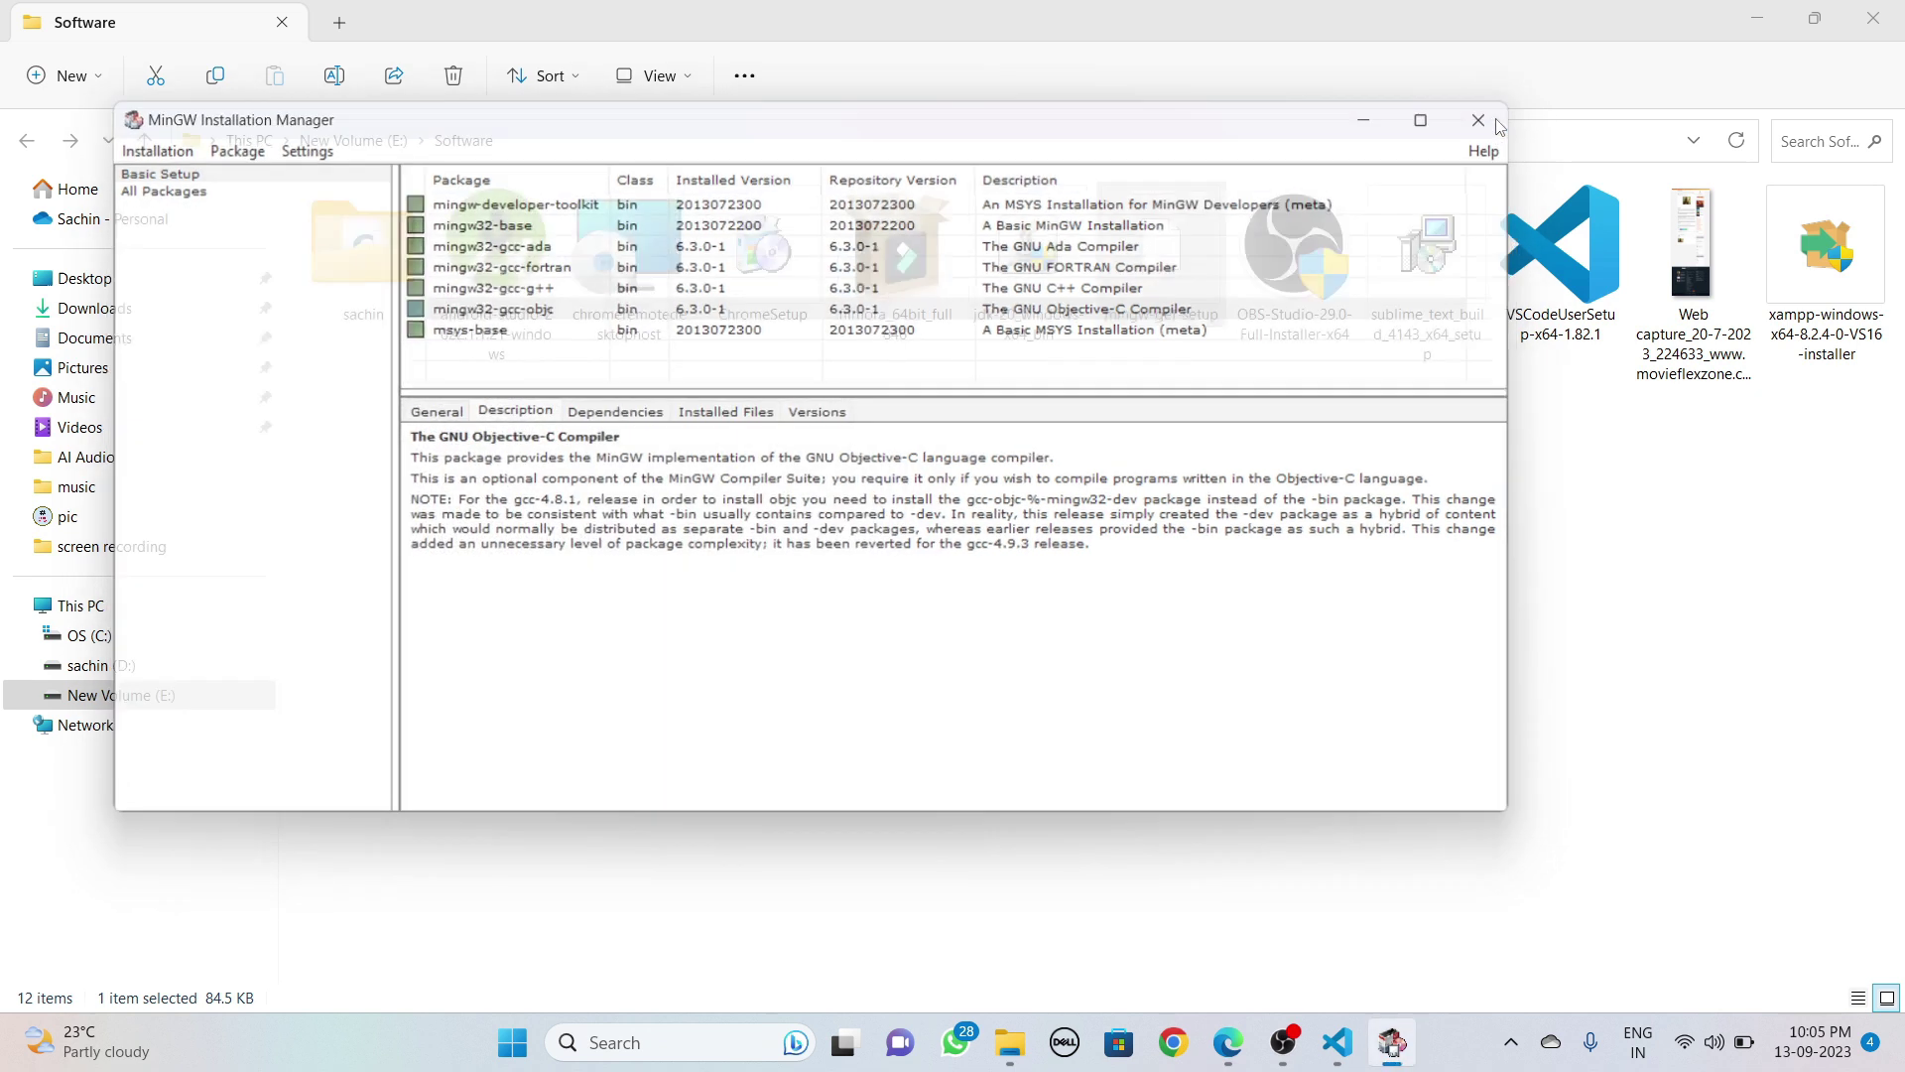
click(1873, 18)
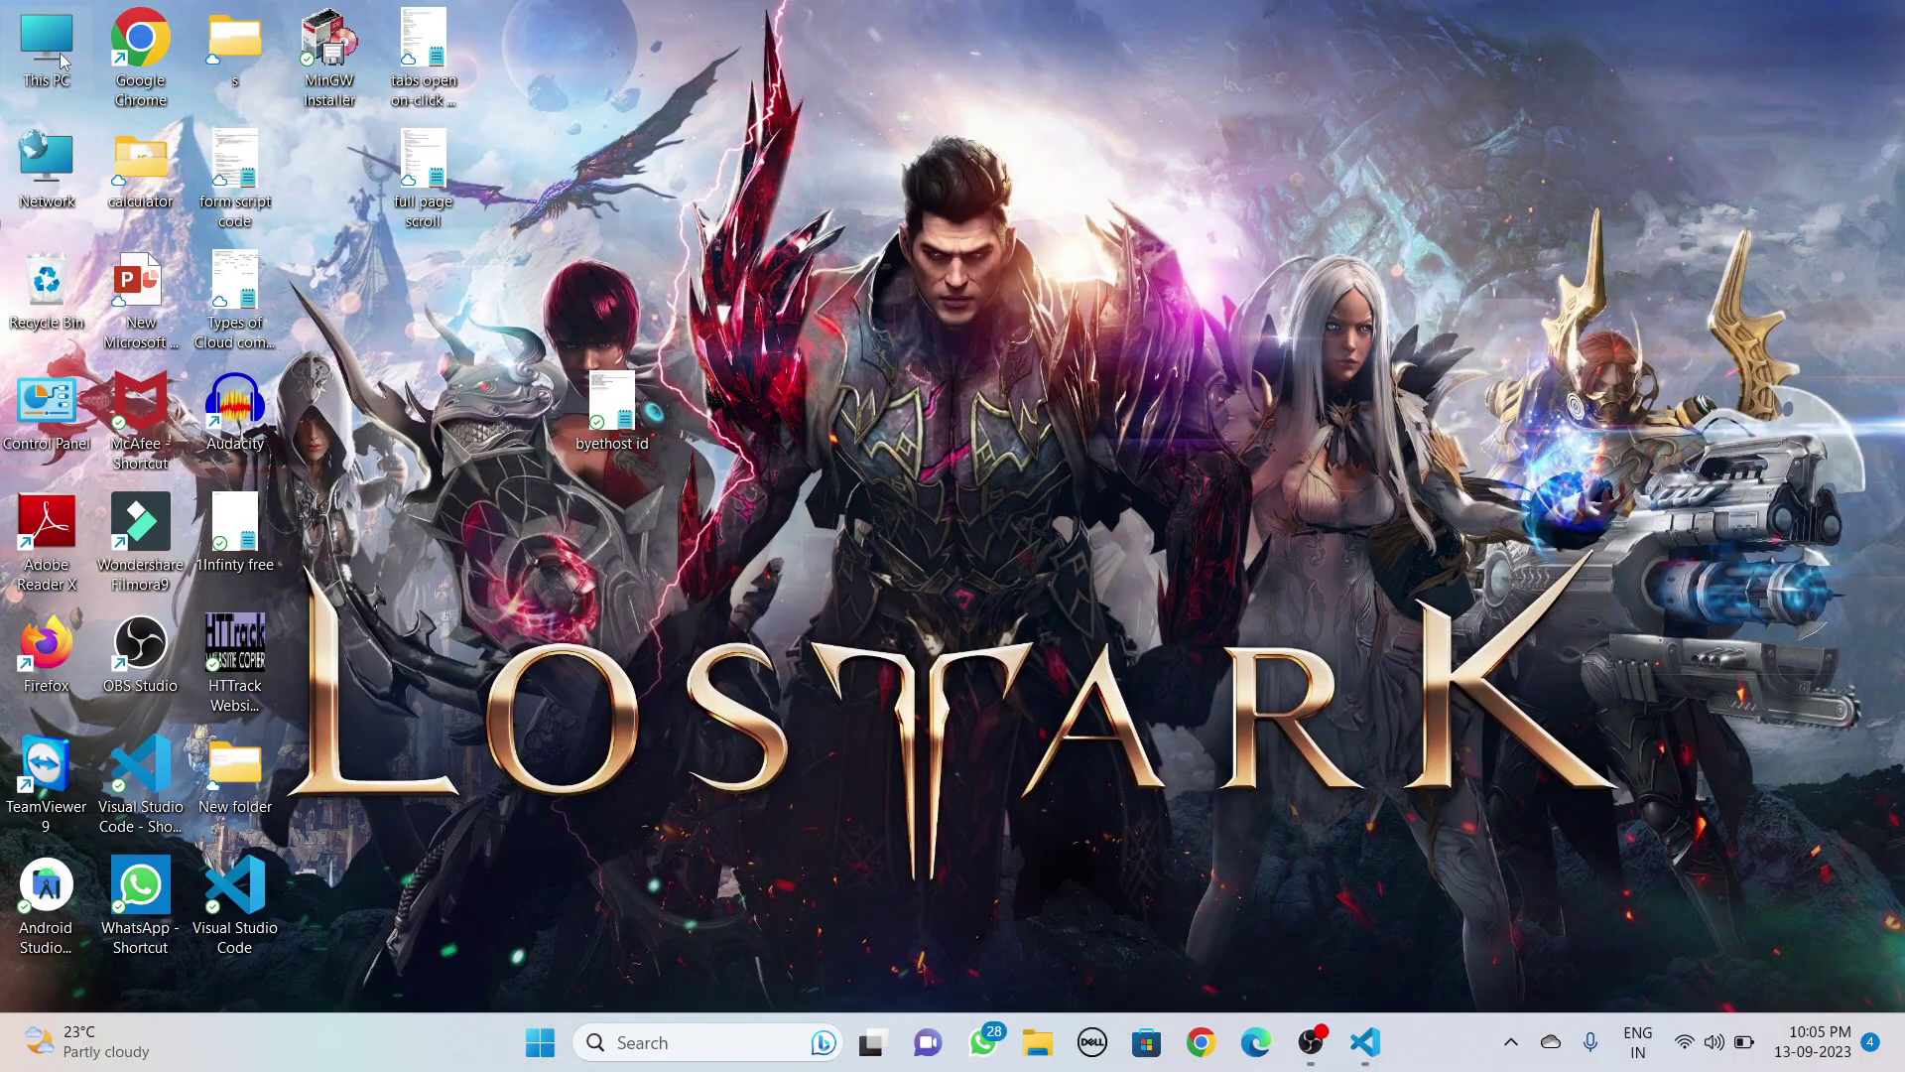
Step: Open the bin folder inside MinGW on the OS (C:) drive and copy its path, C:\MinGW\bin
double_click(61, 60)
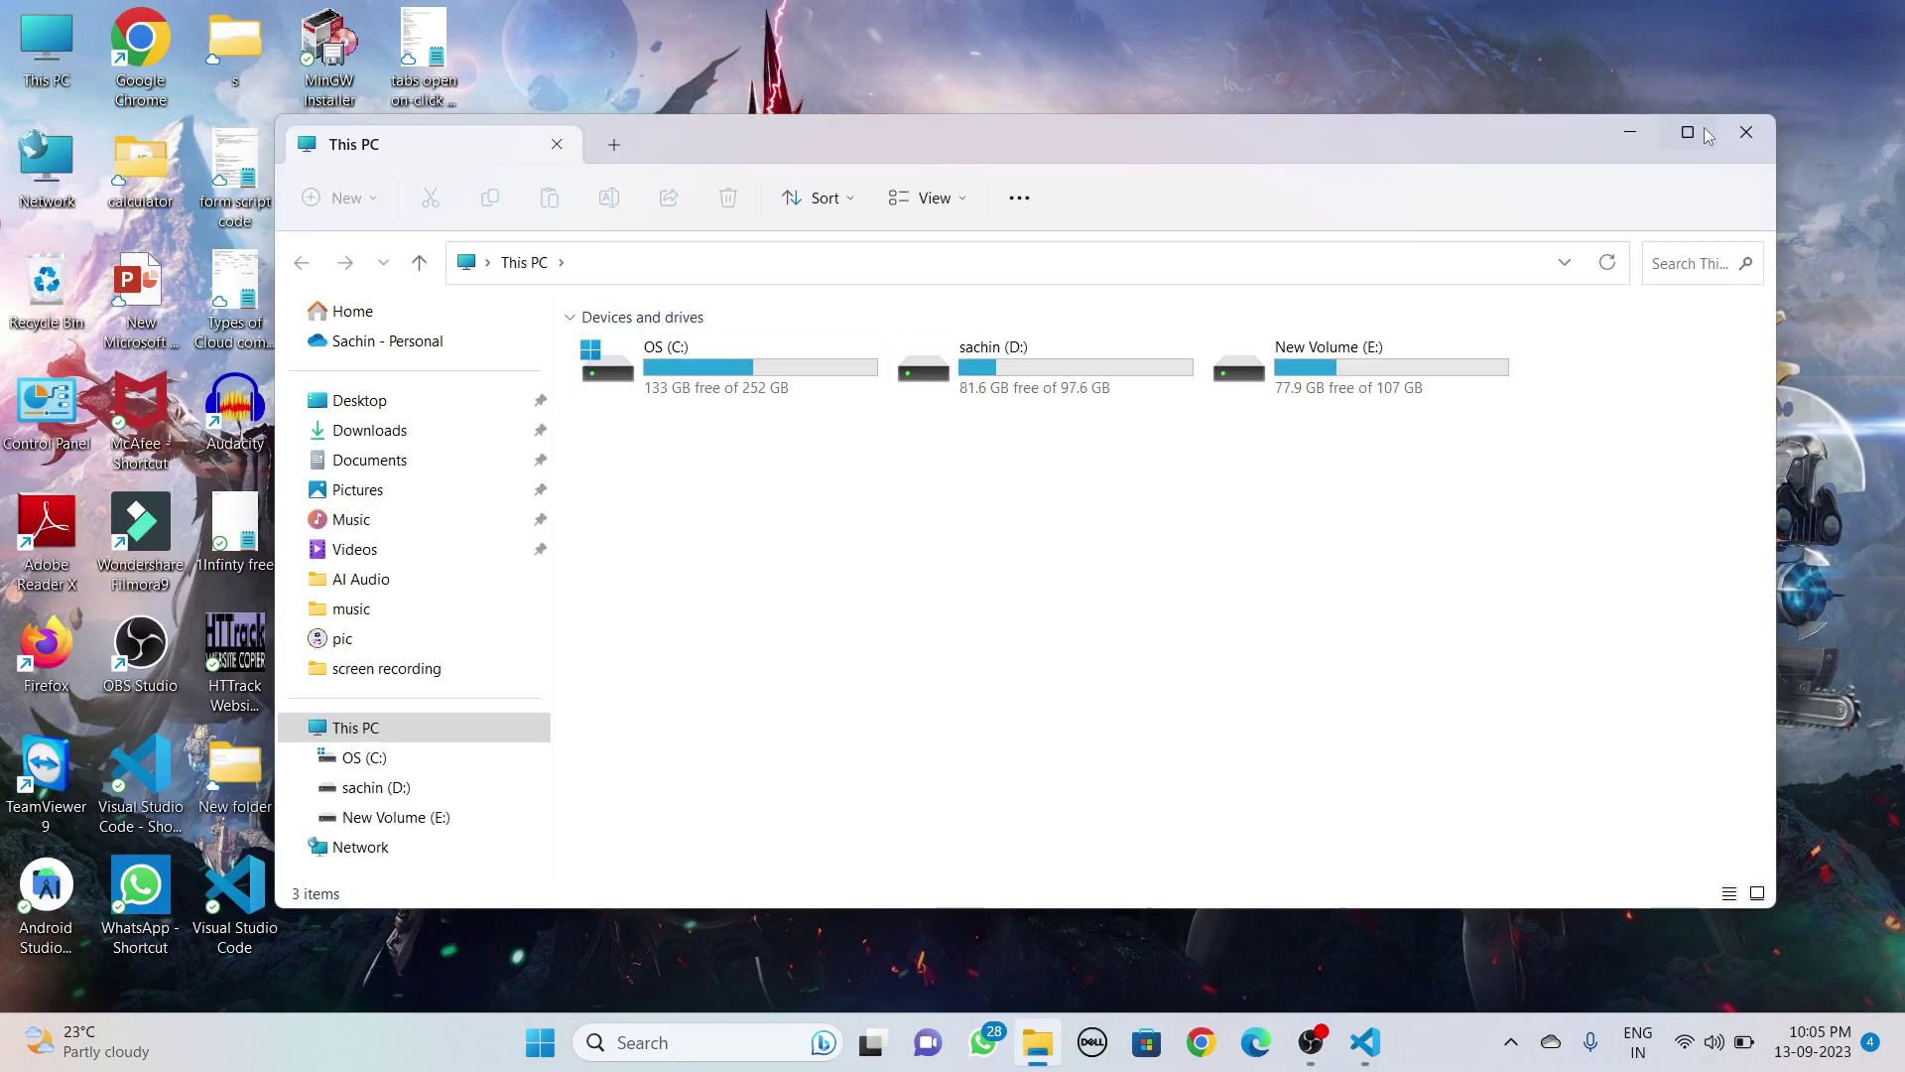
click(1705, 129)
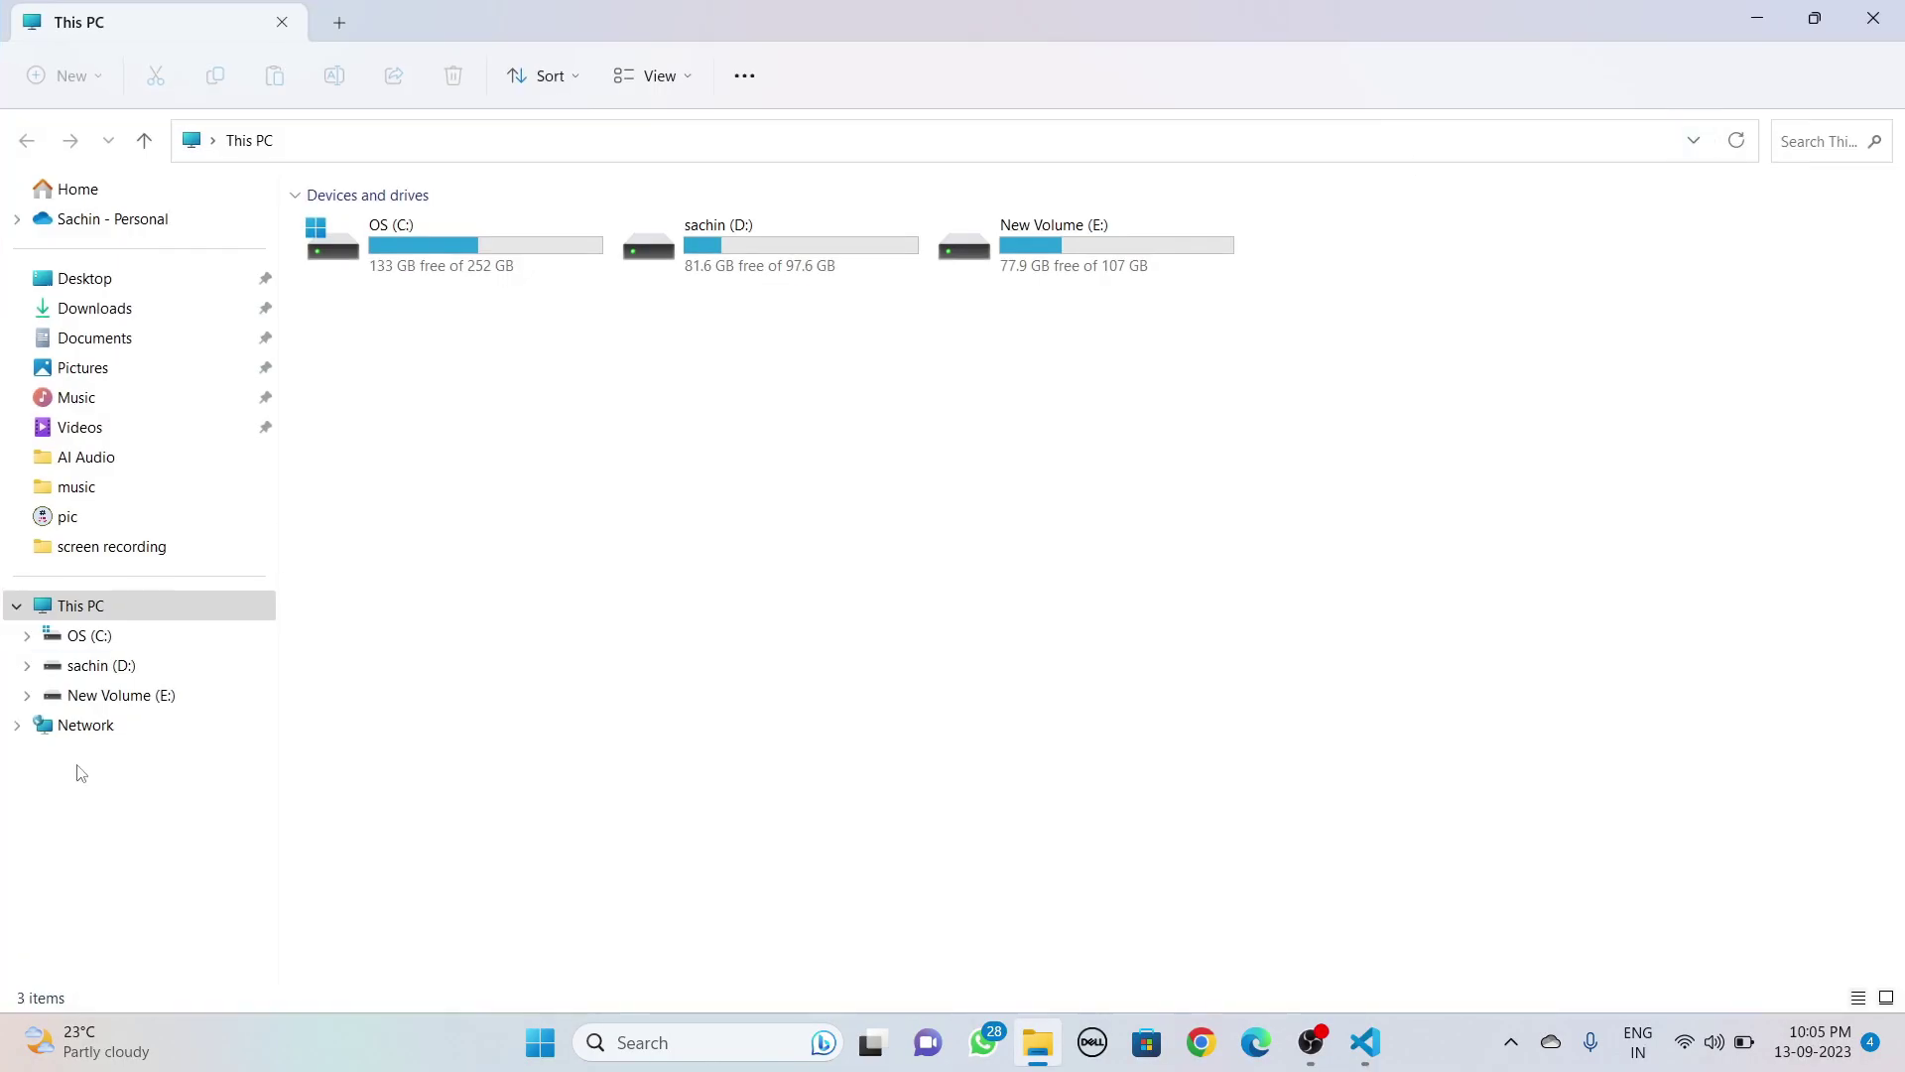
double_click(385, 254)
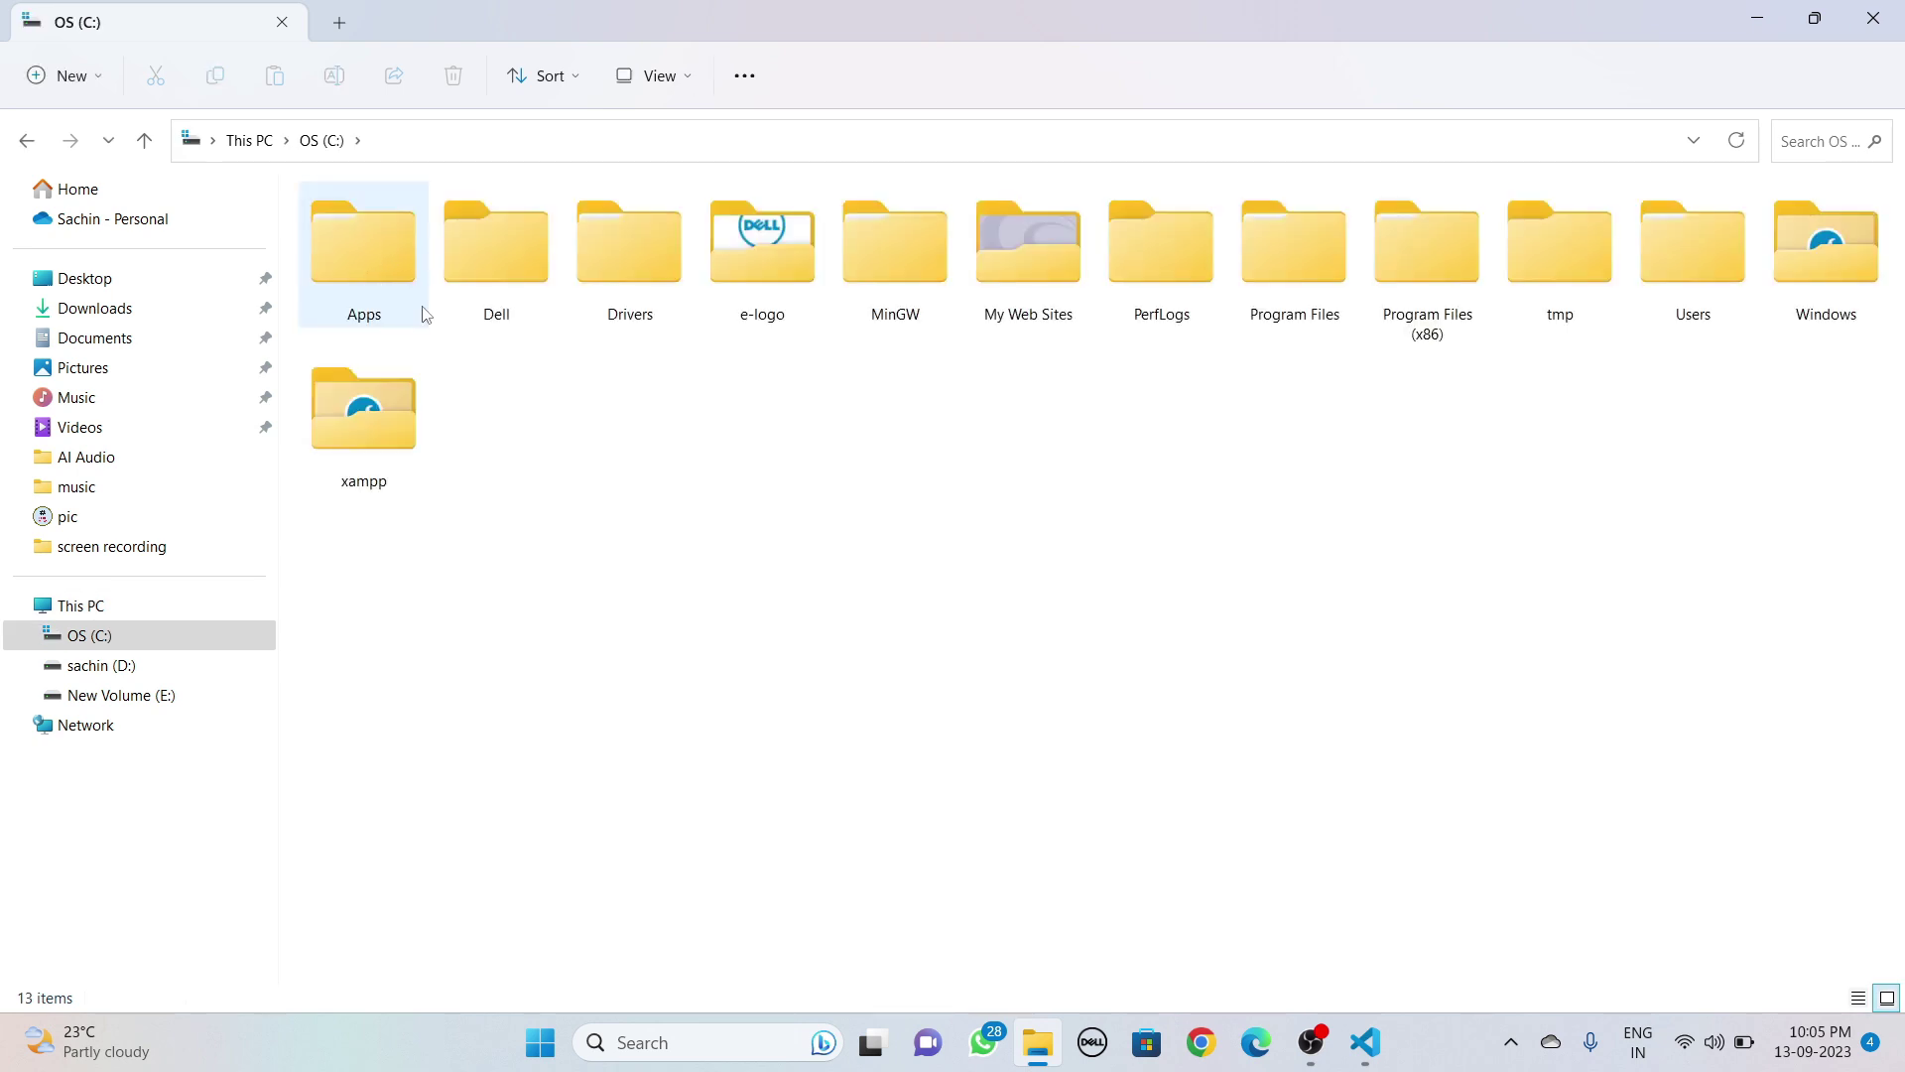
double_click(878, 272)
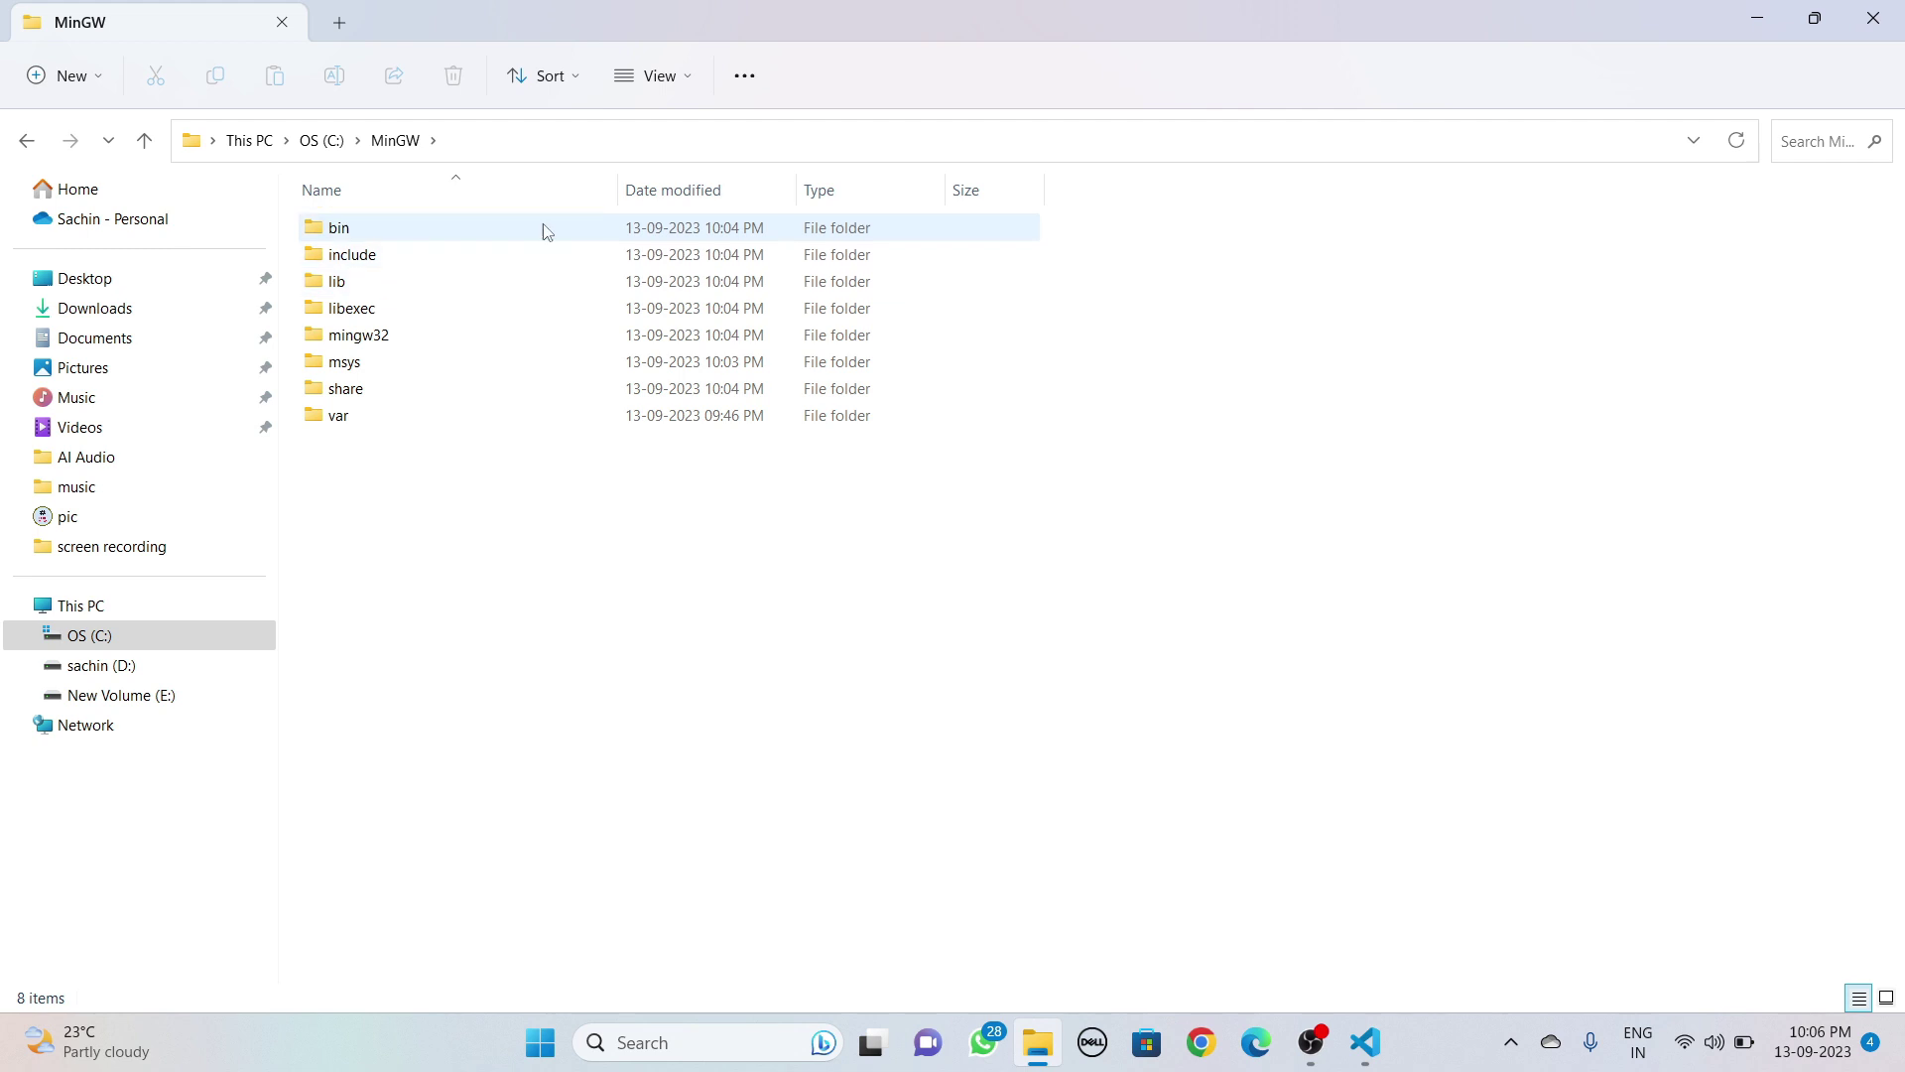
double_click(586, 235)
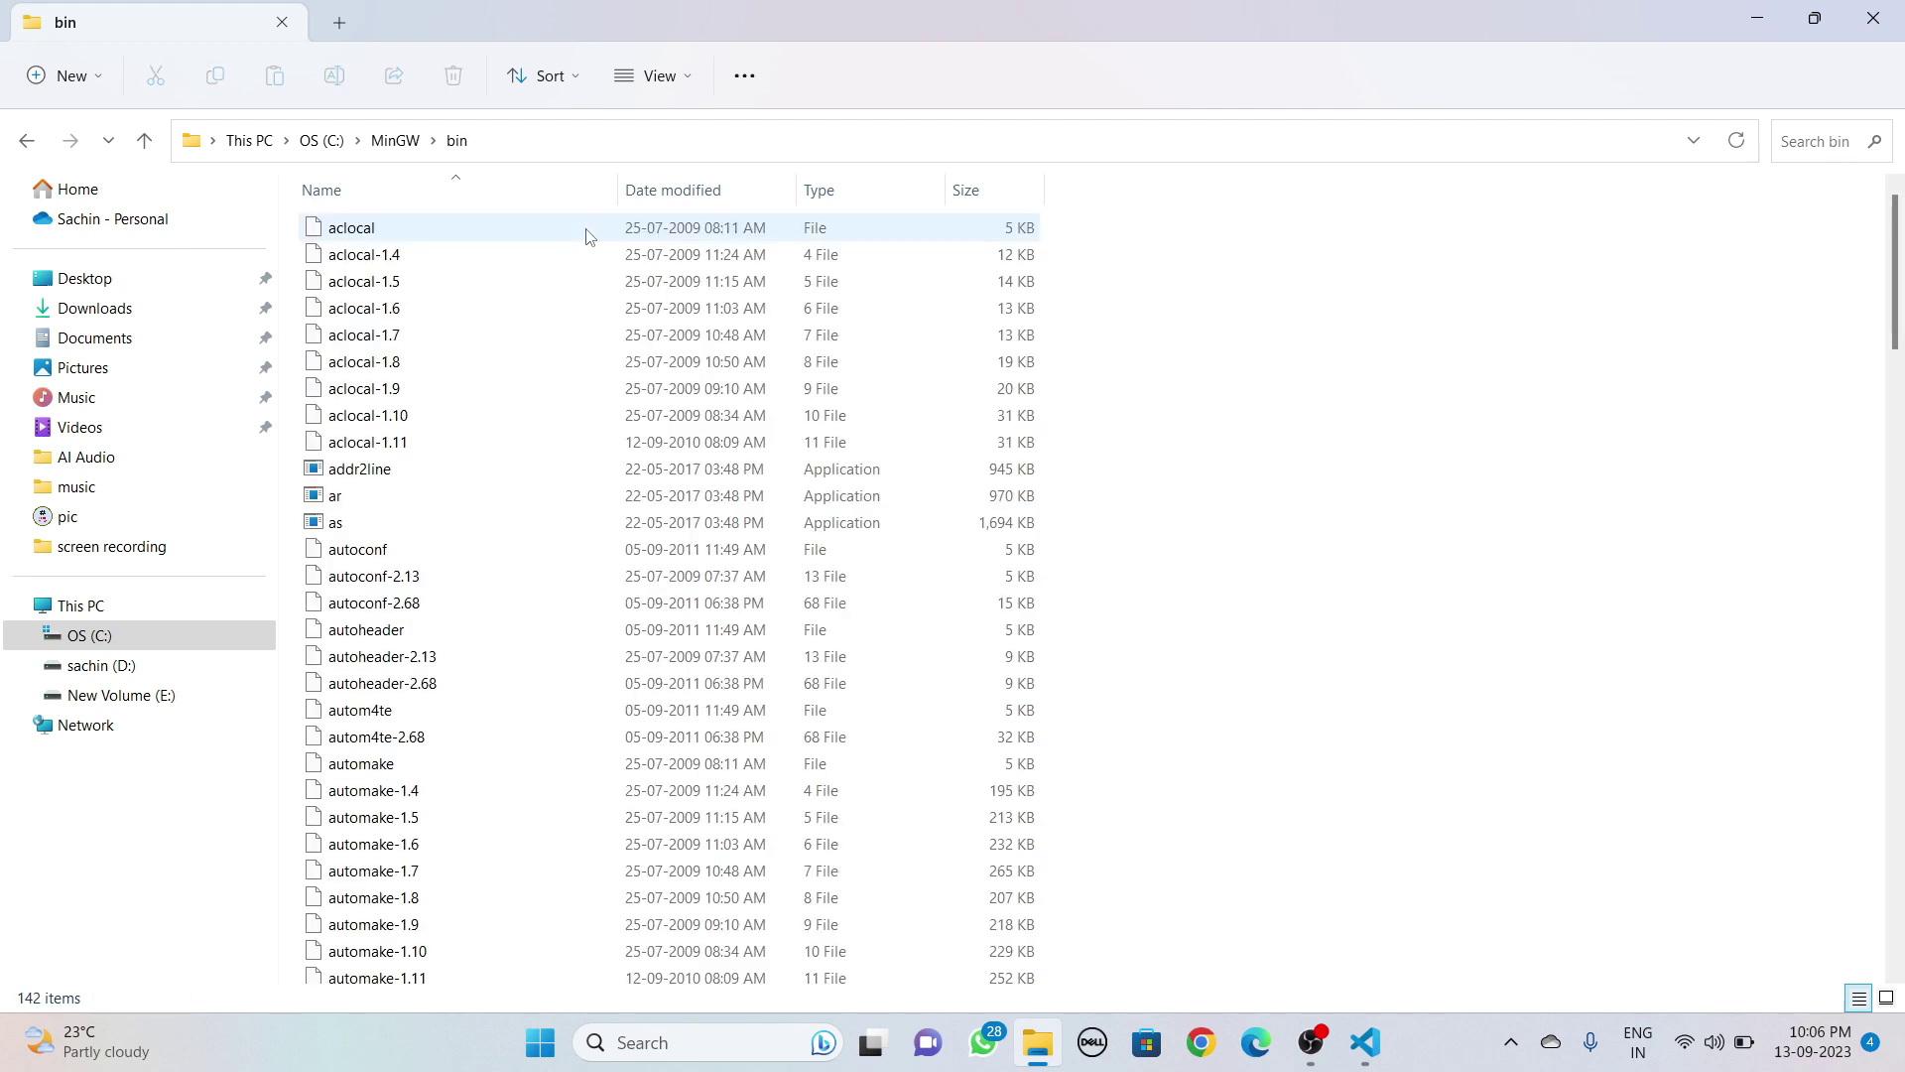
click(595, 143)
key(ctrl+c)
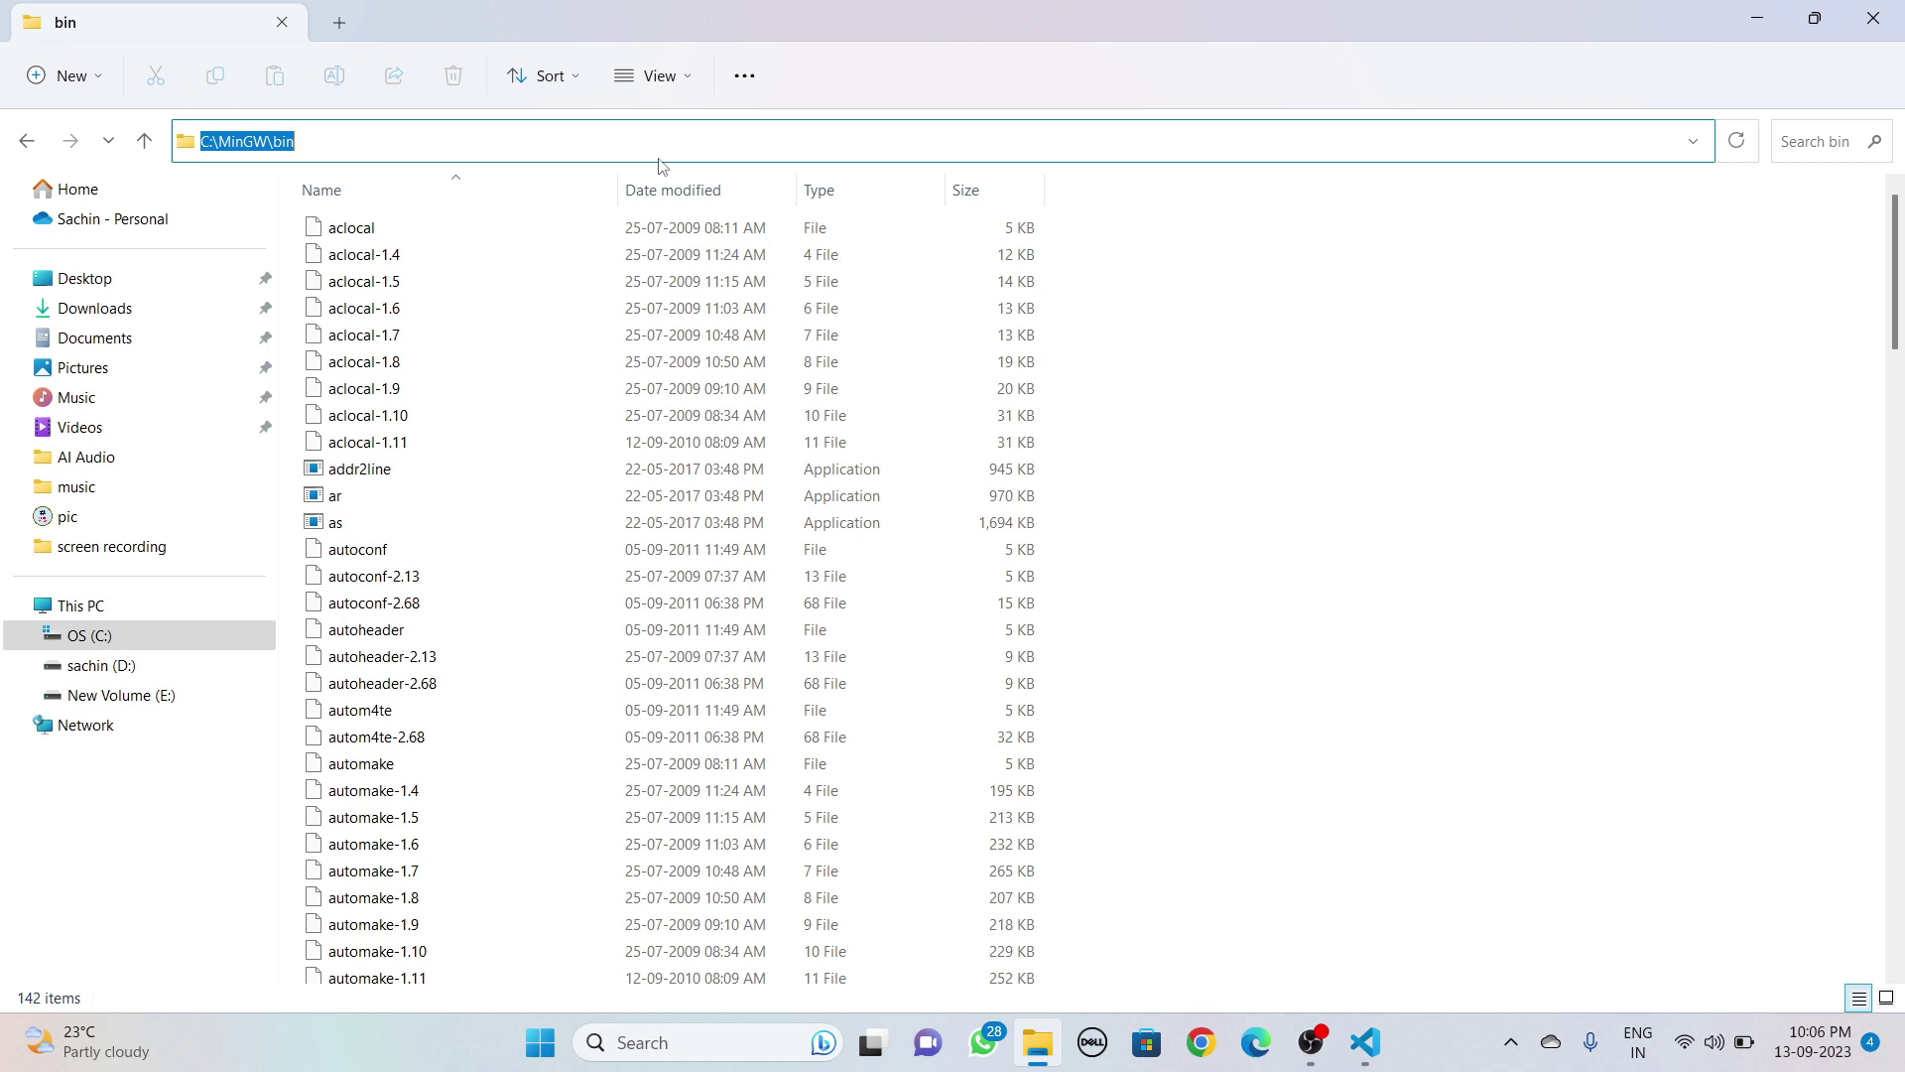
Step: Find the system environment variables settings with a Windows search for "edit" and open the Environment Variables dialog
click(657, 1041)
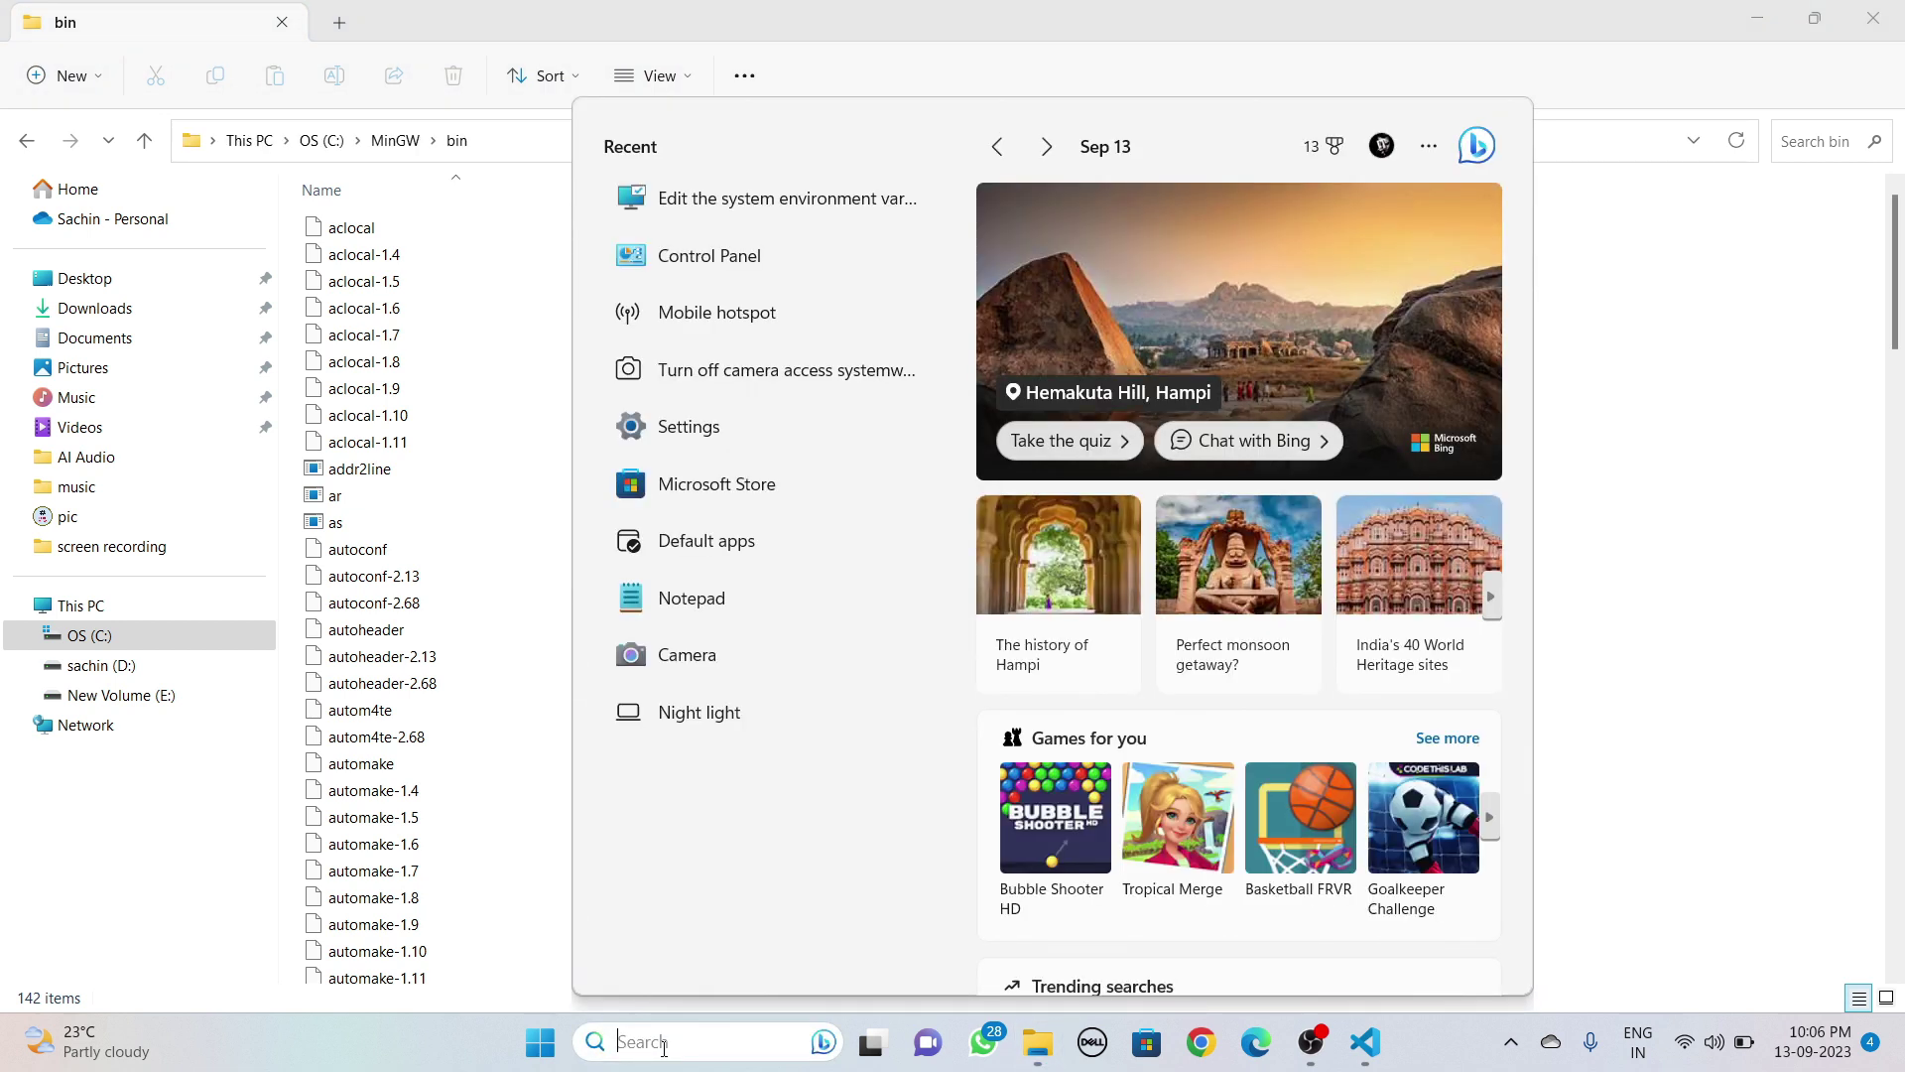
text(edit)
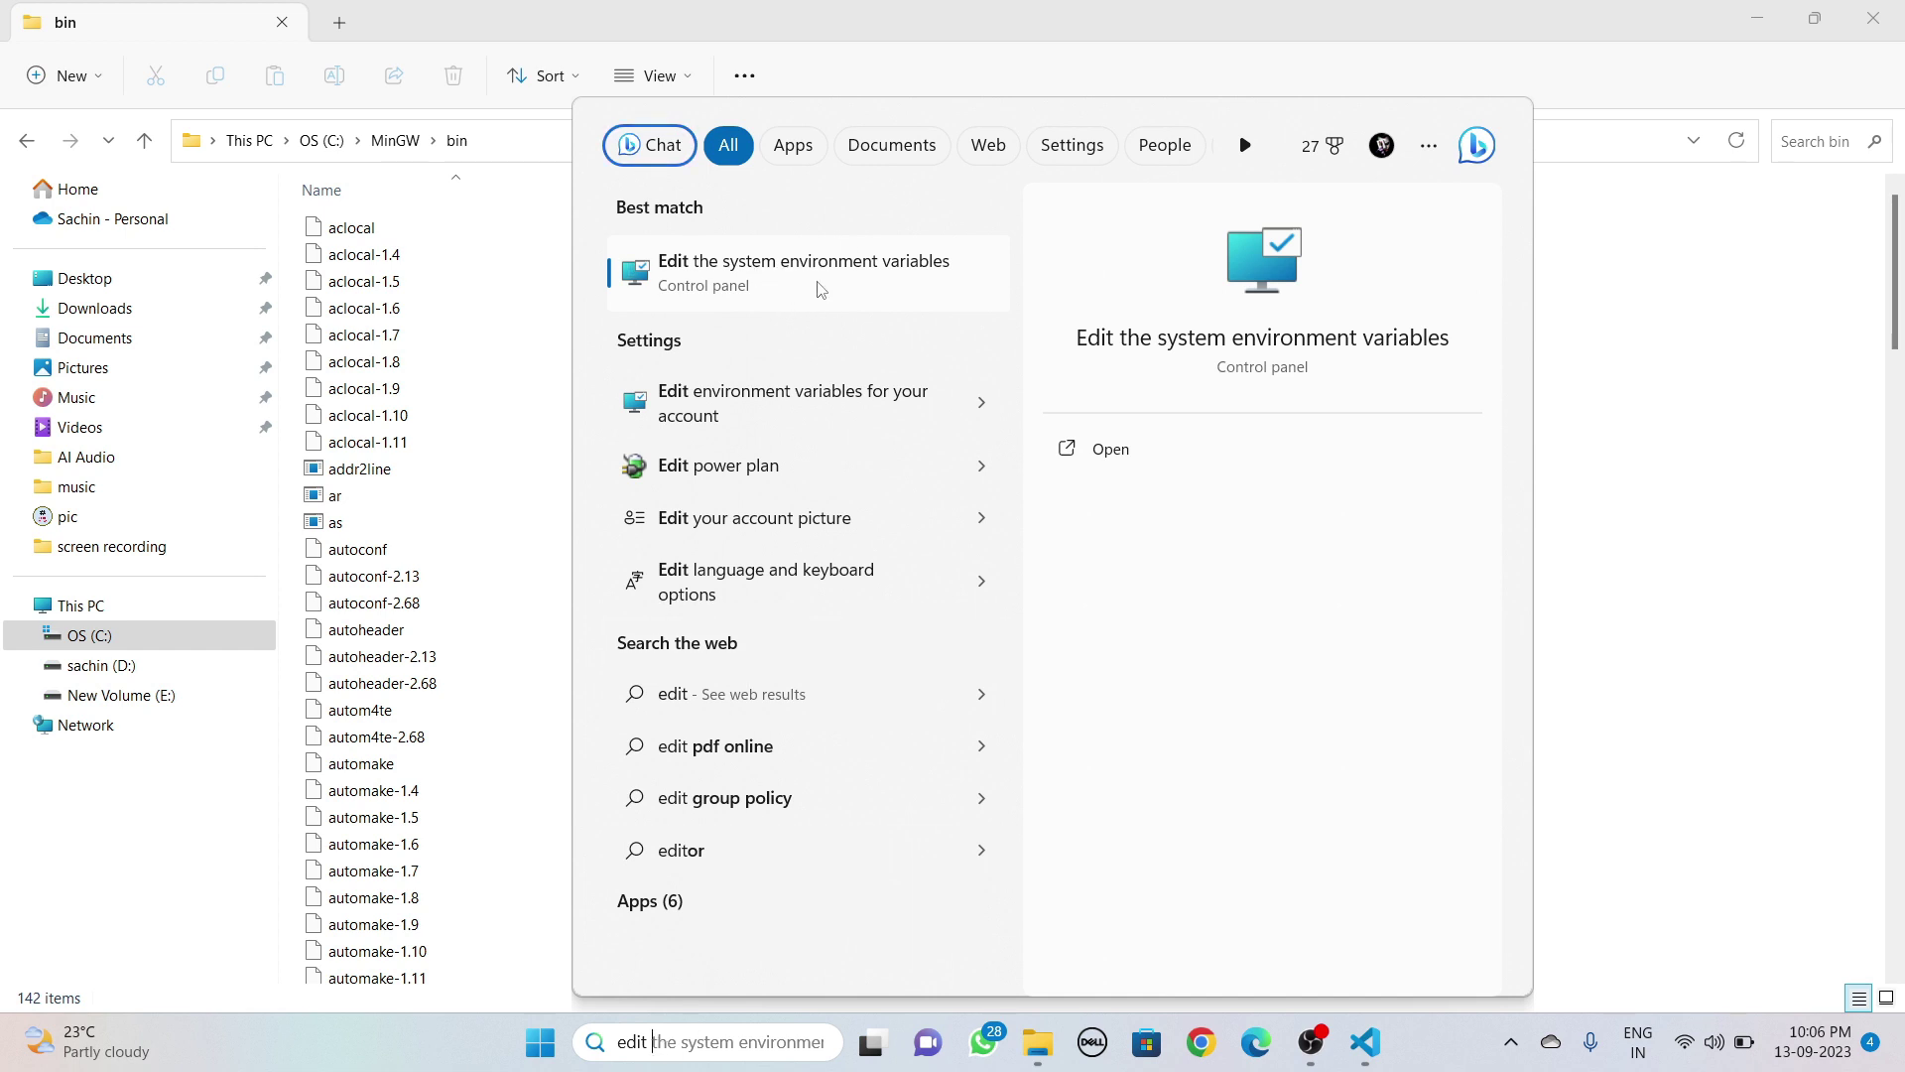
click(876, 282)
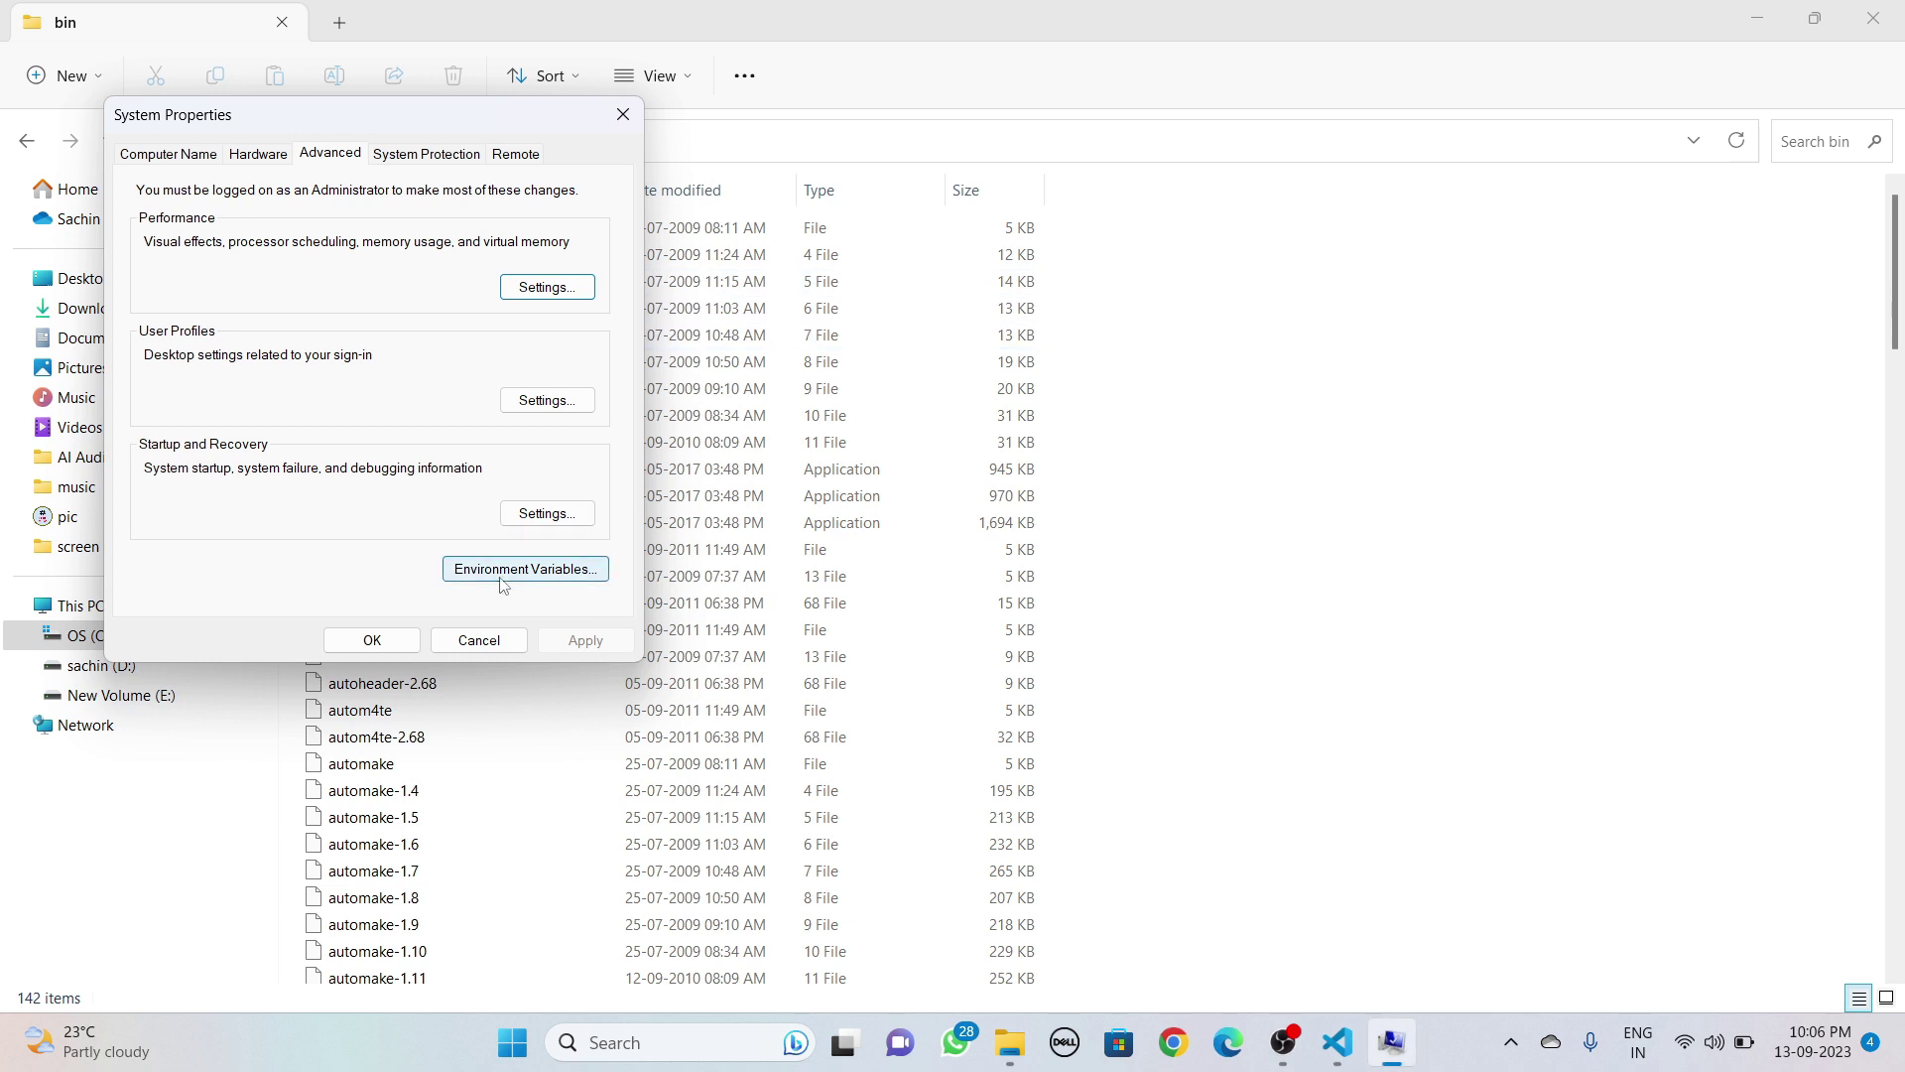
click(566, 573)
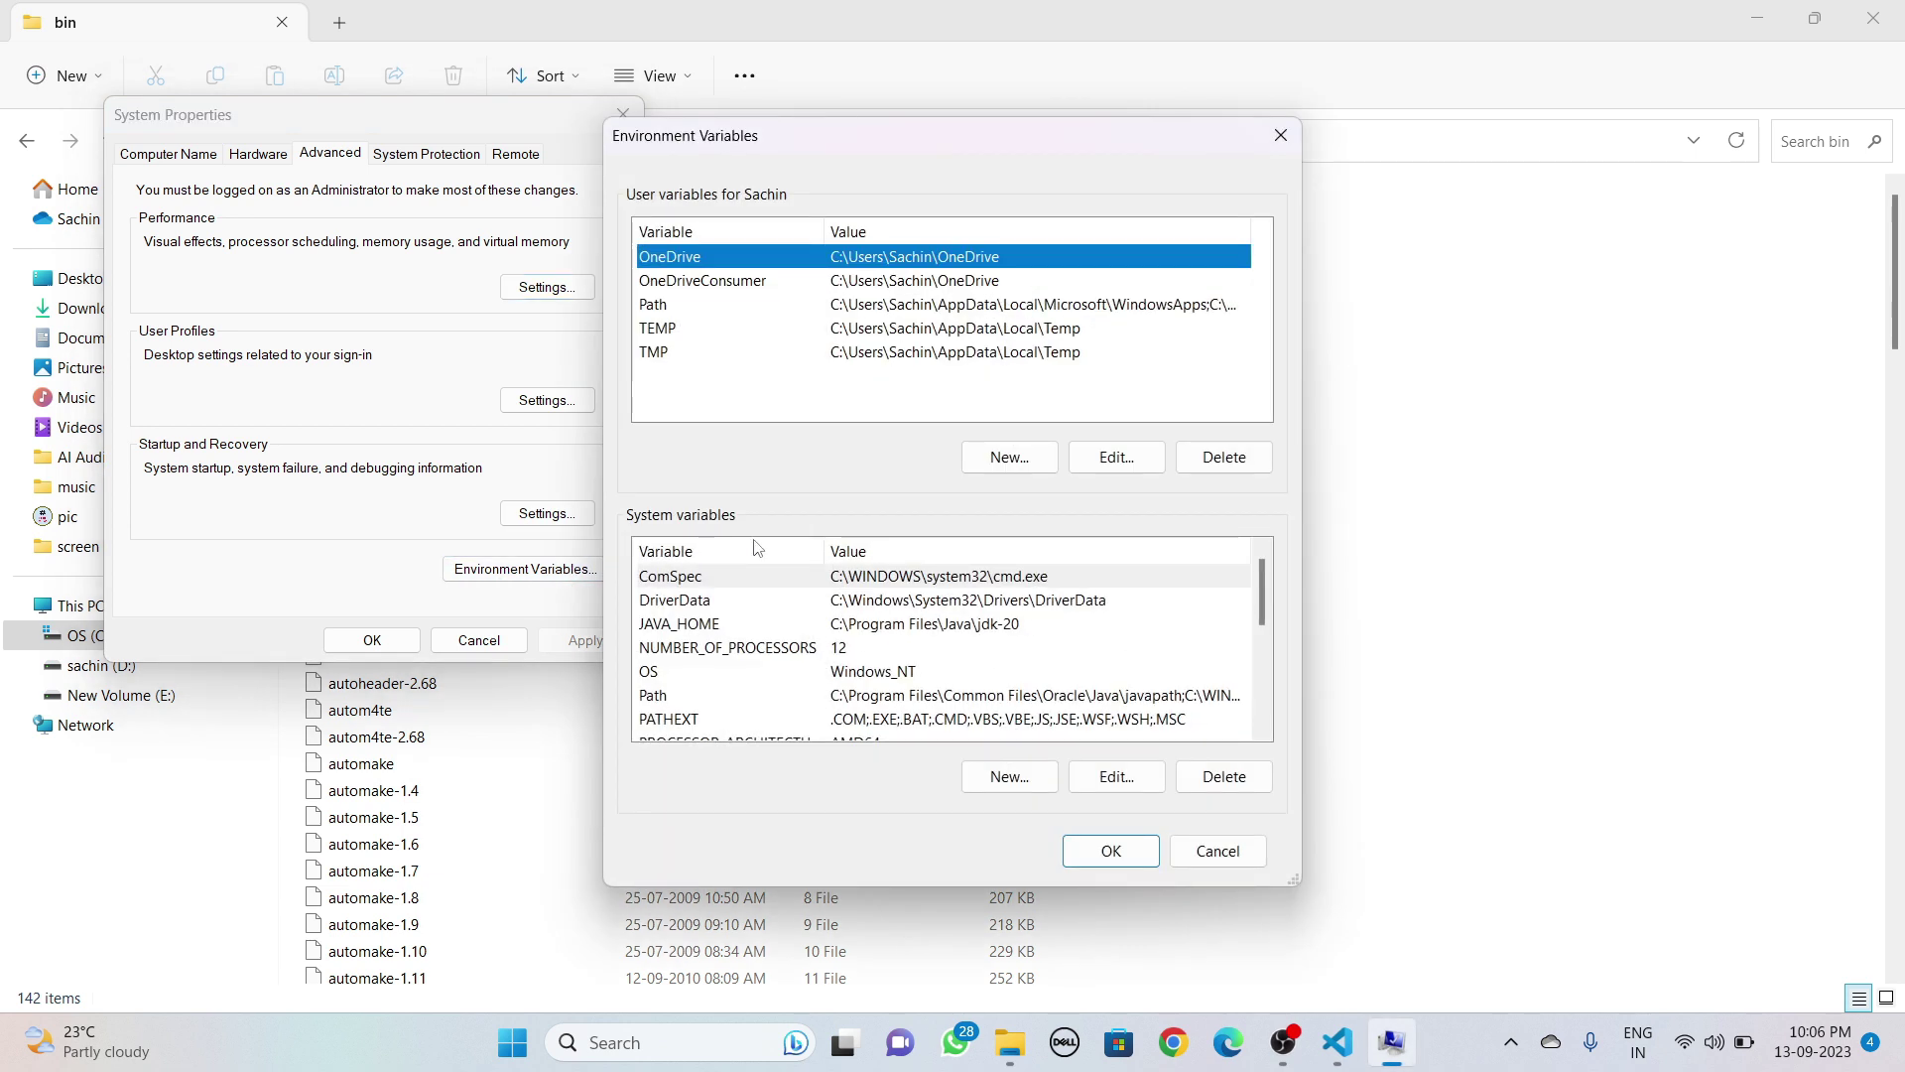
Step: Add C:\MinGW\bin as a new entry in the system Path variable and confirm all the open settings dialogs
click(895, 697)
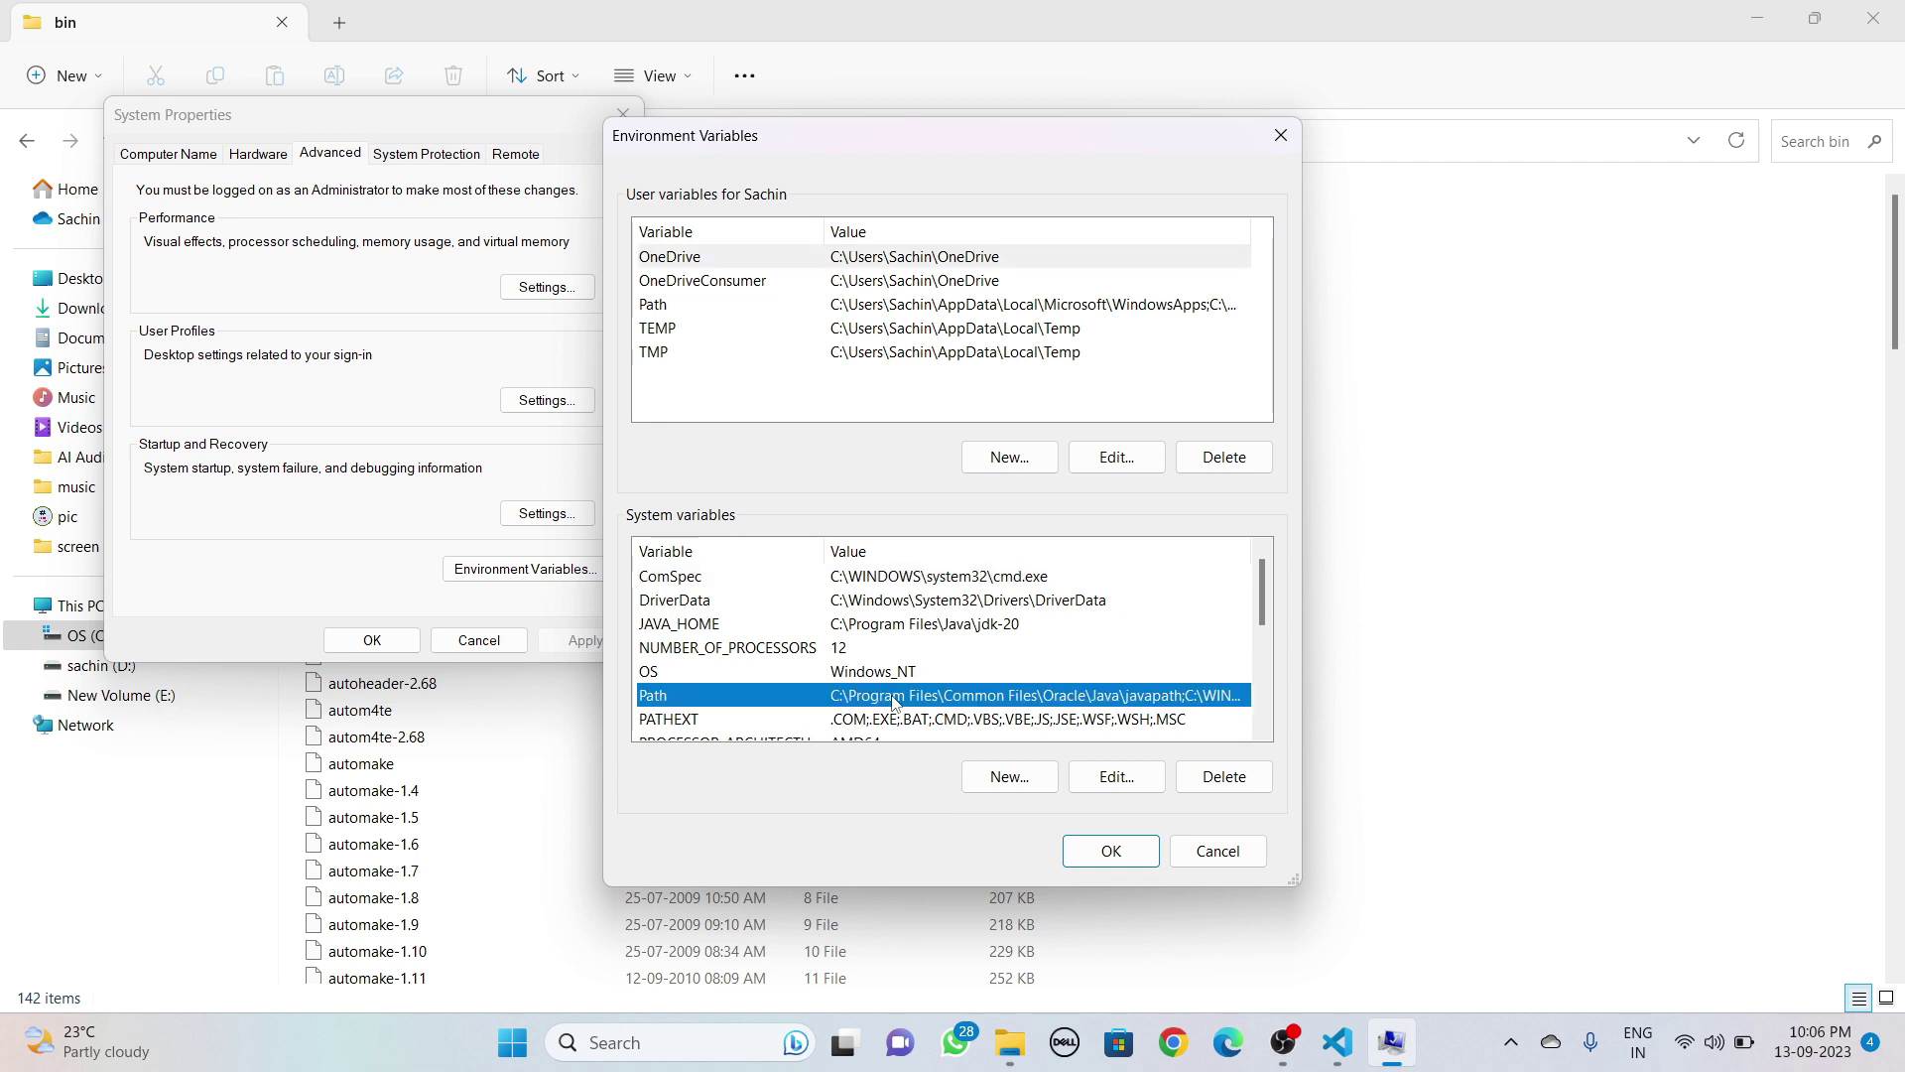
double_click(895, 697)
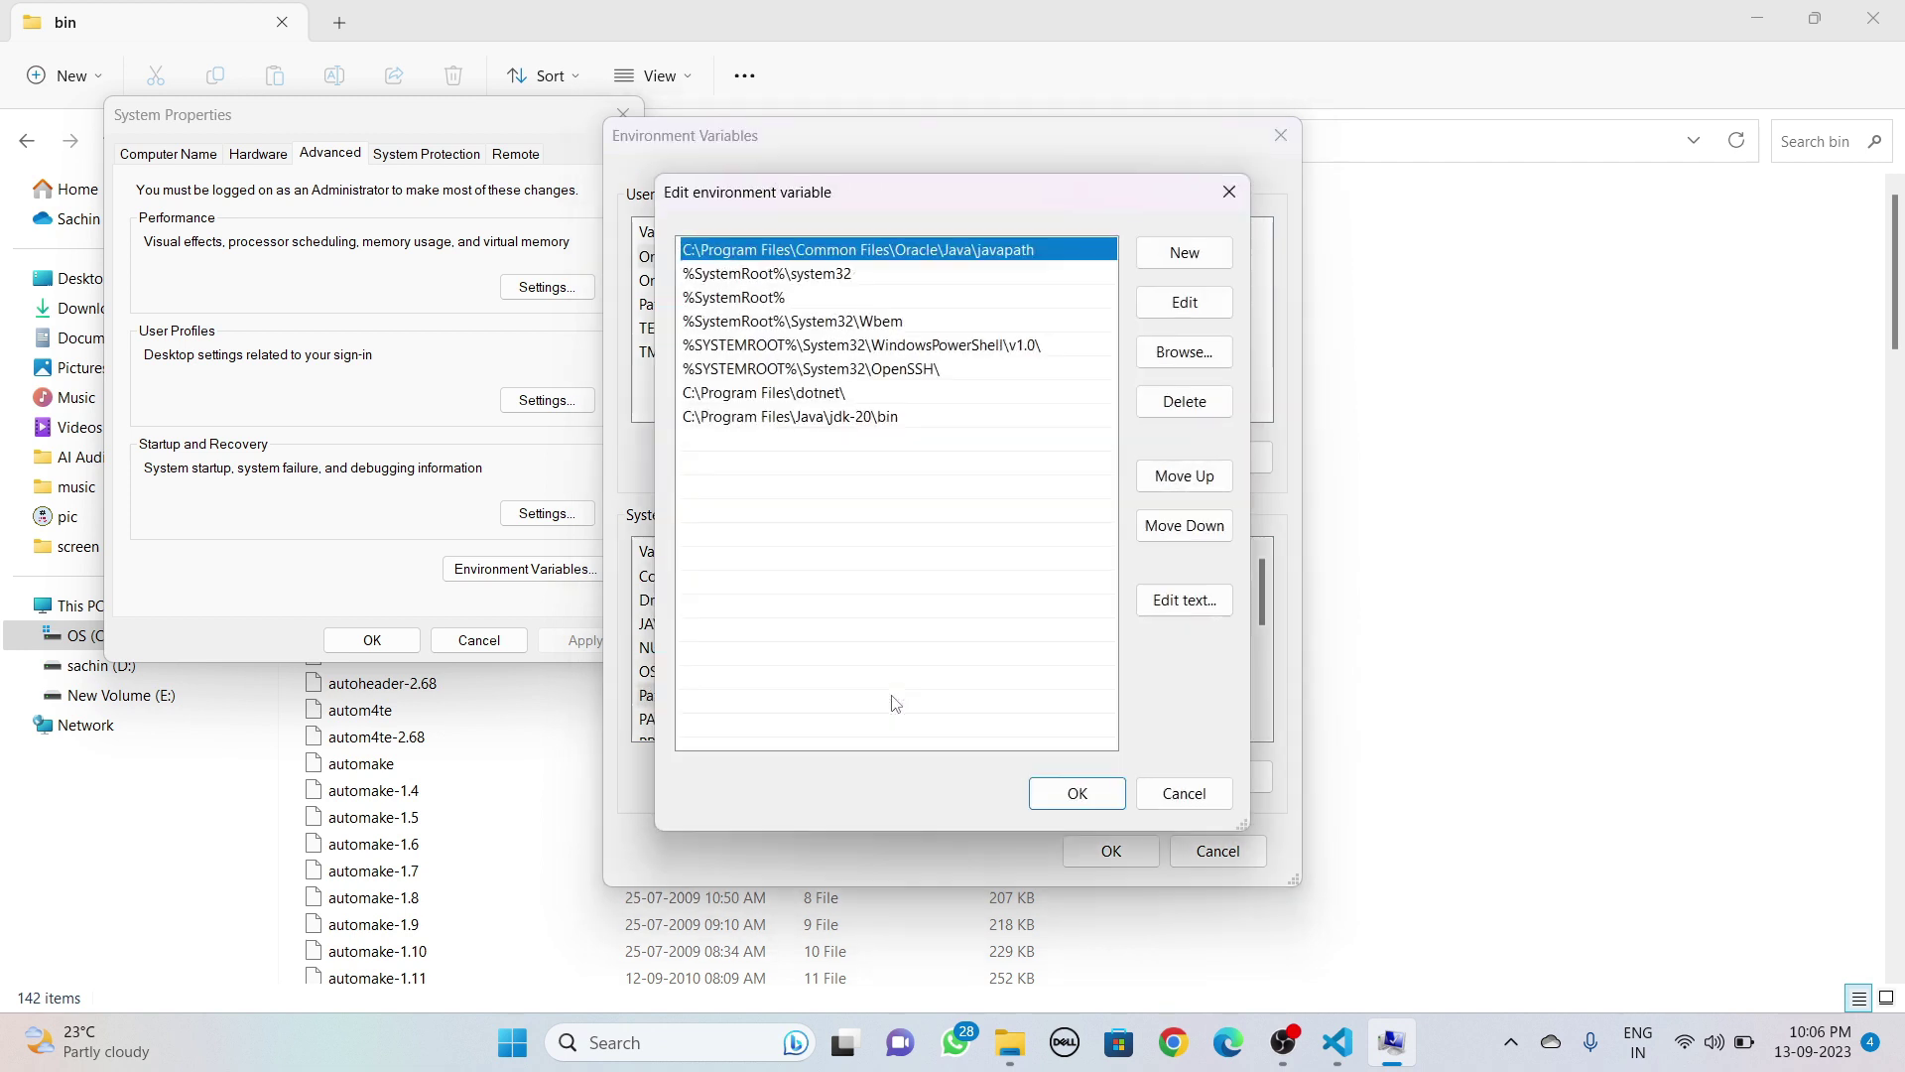
click(722, 450)
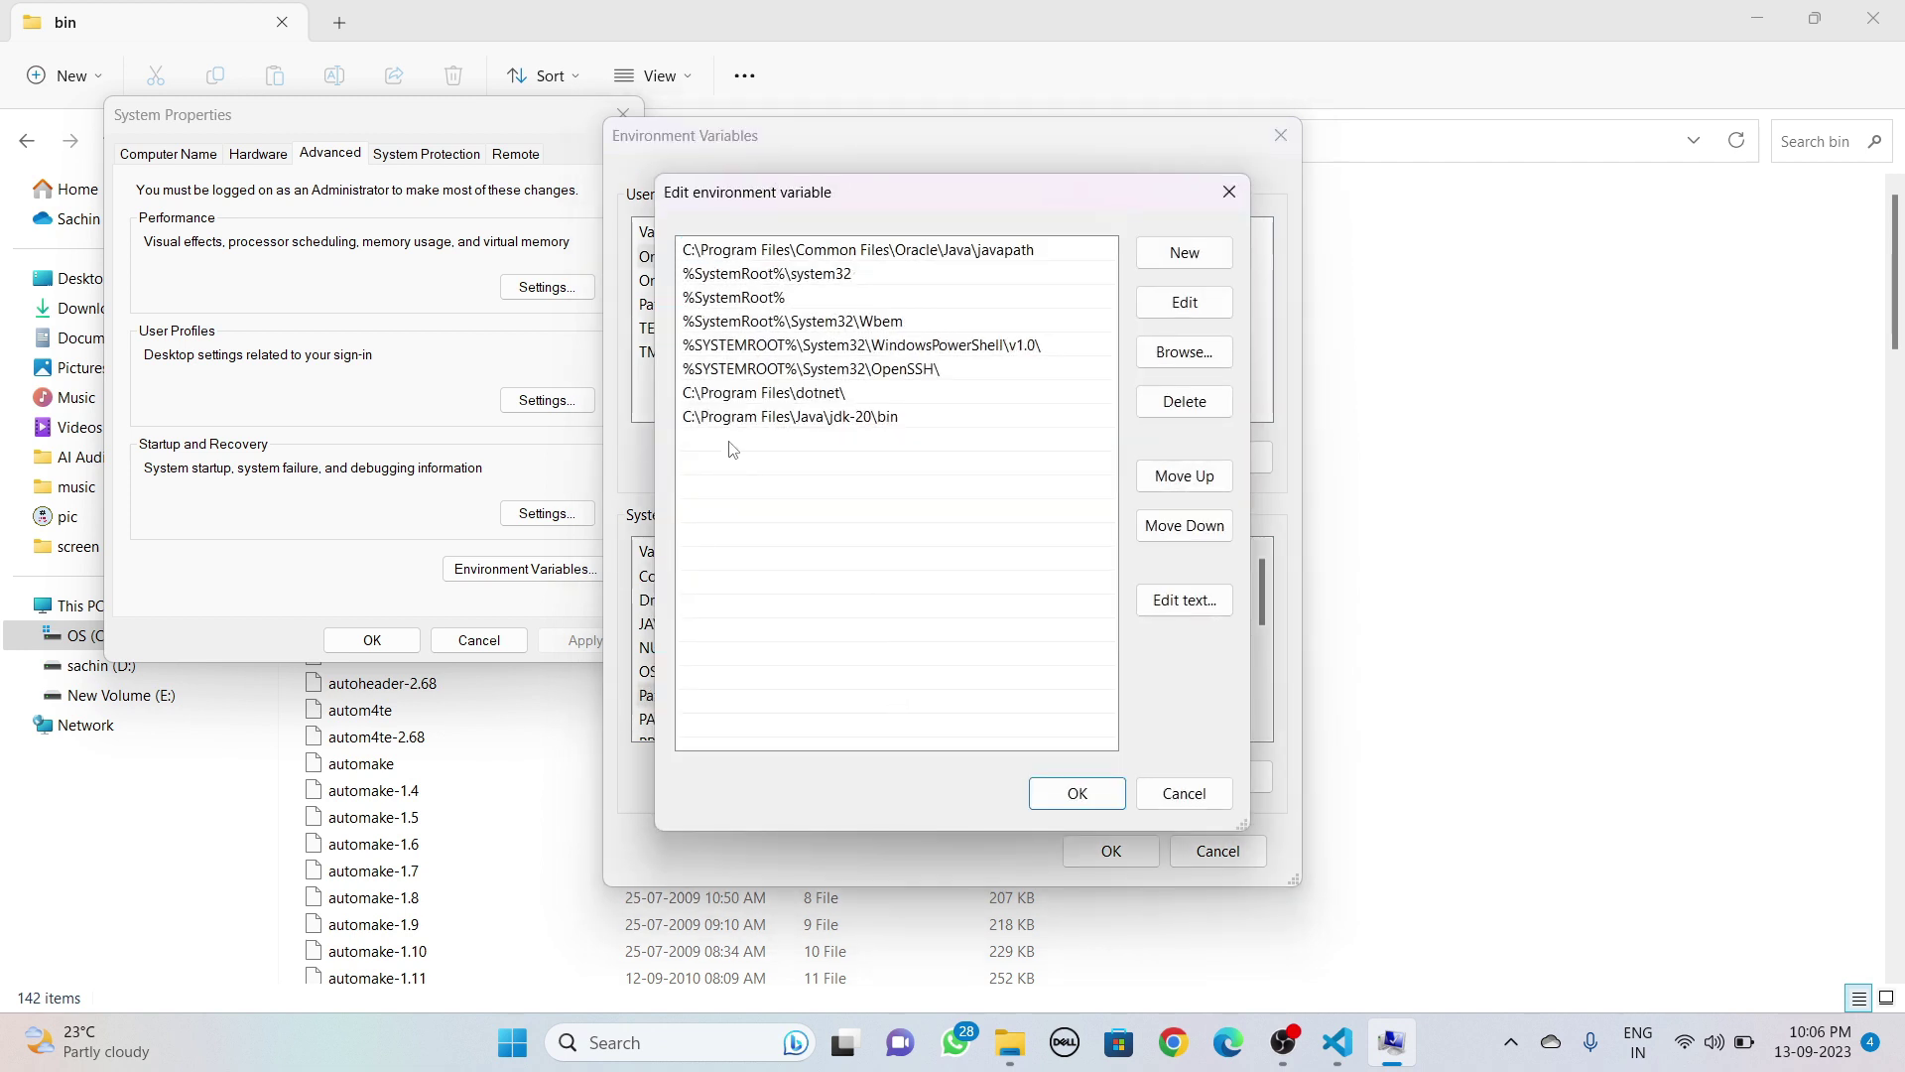
click(1191, 270)
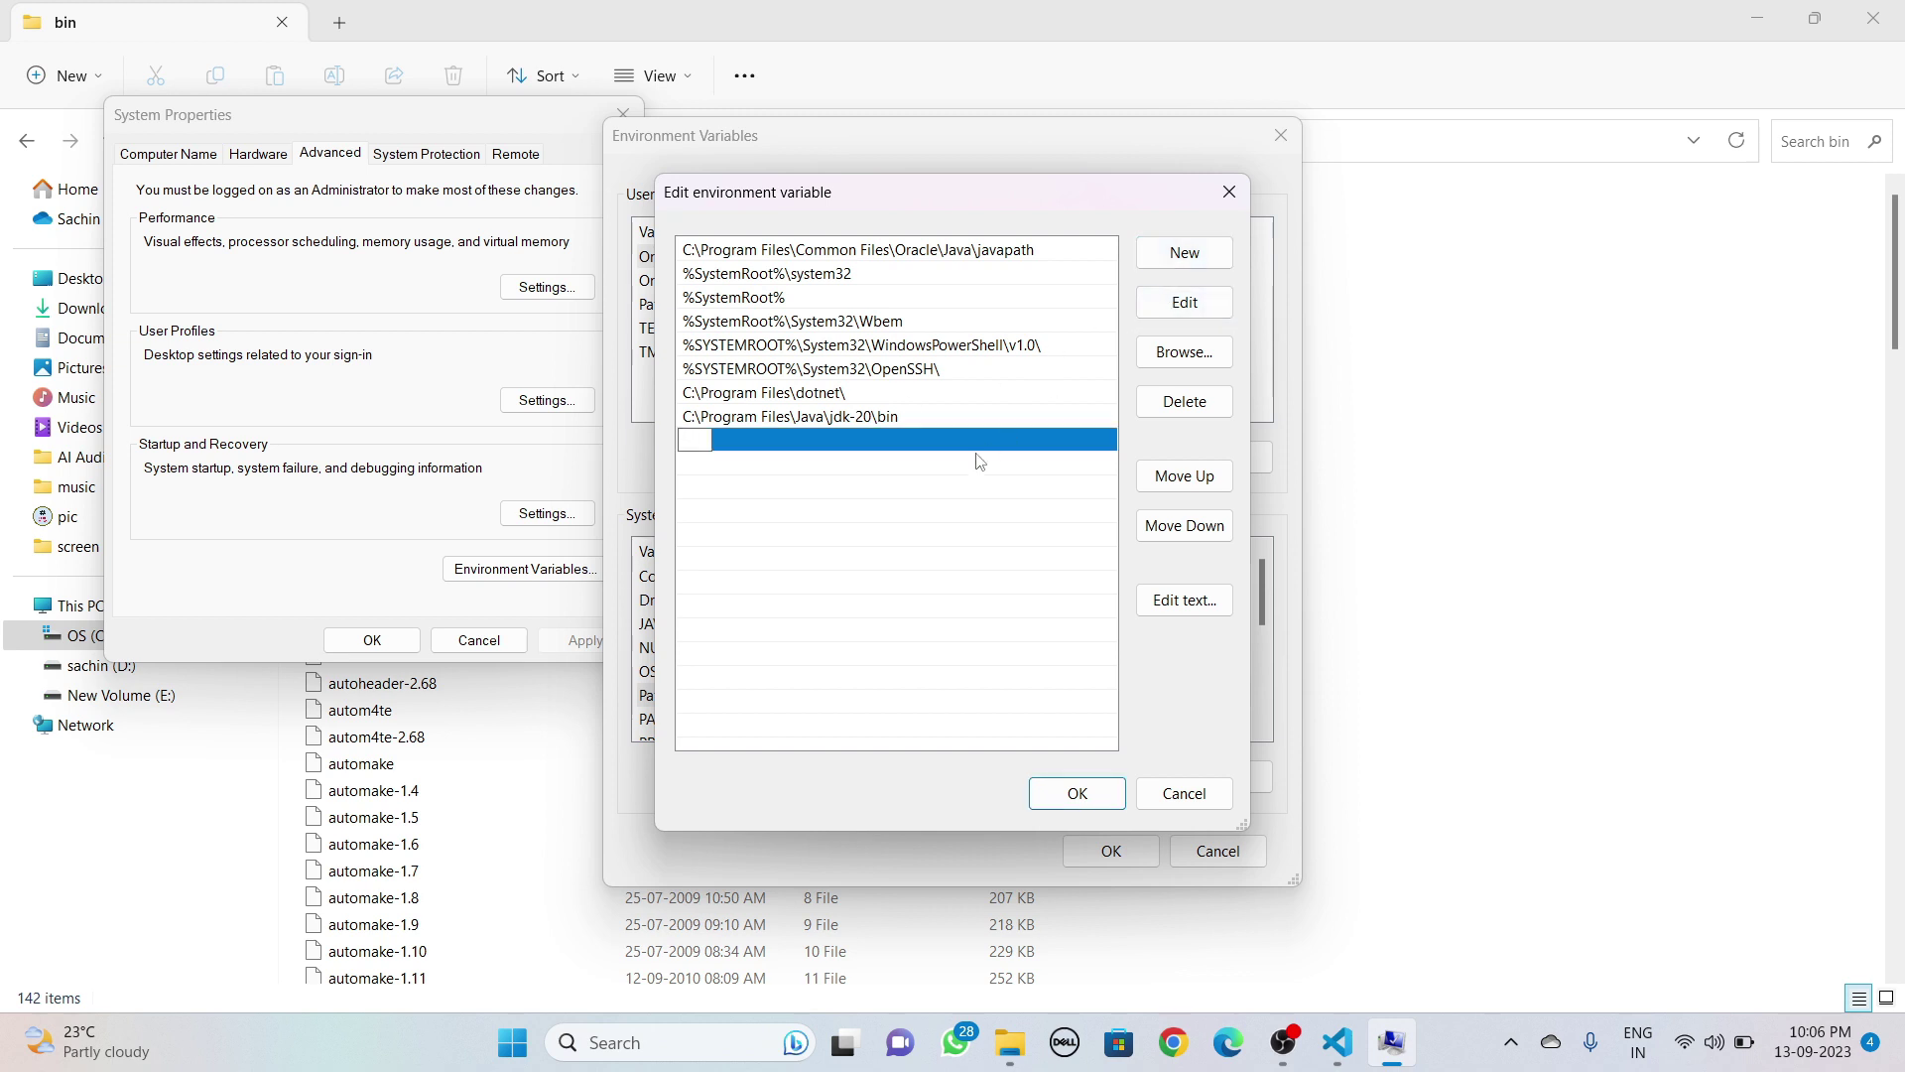
key(ctrl+v)
click(1073, 794)
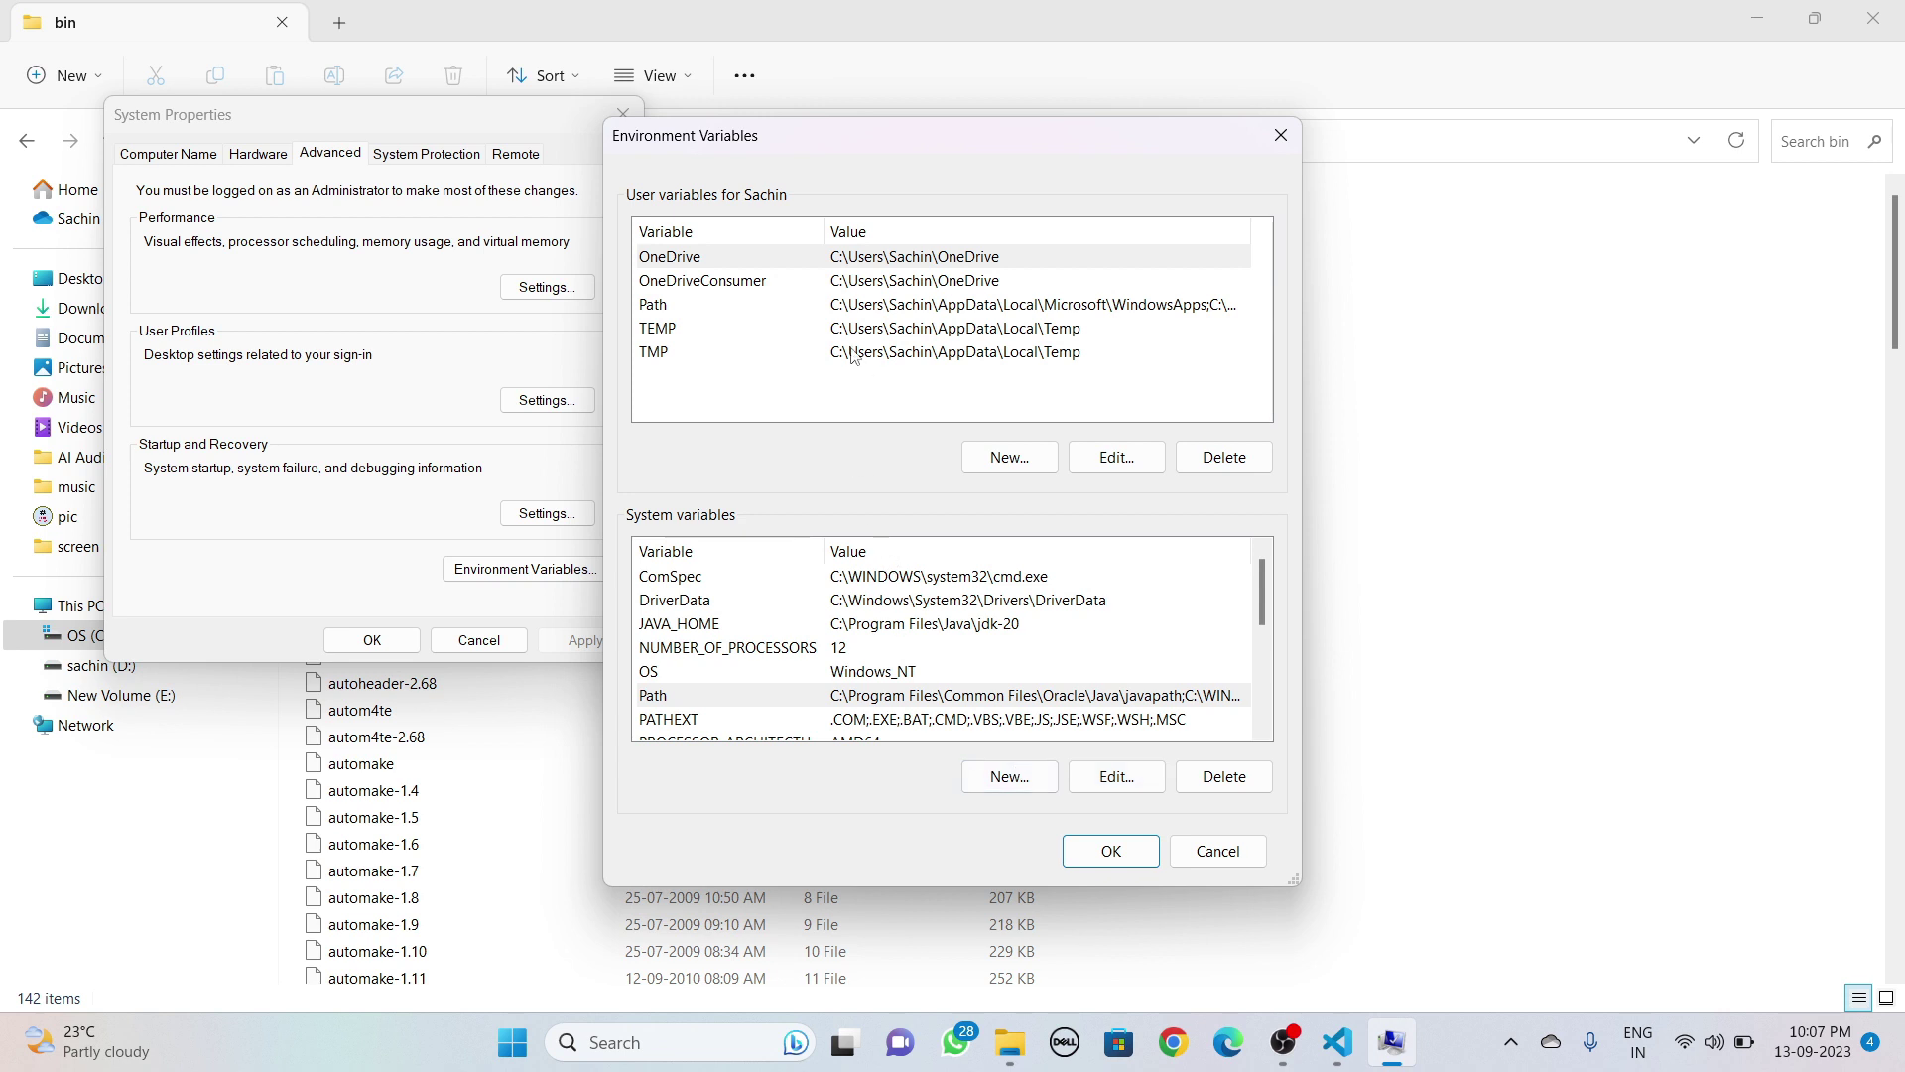
click(1112, 852)
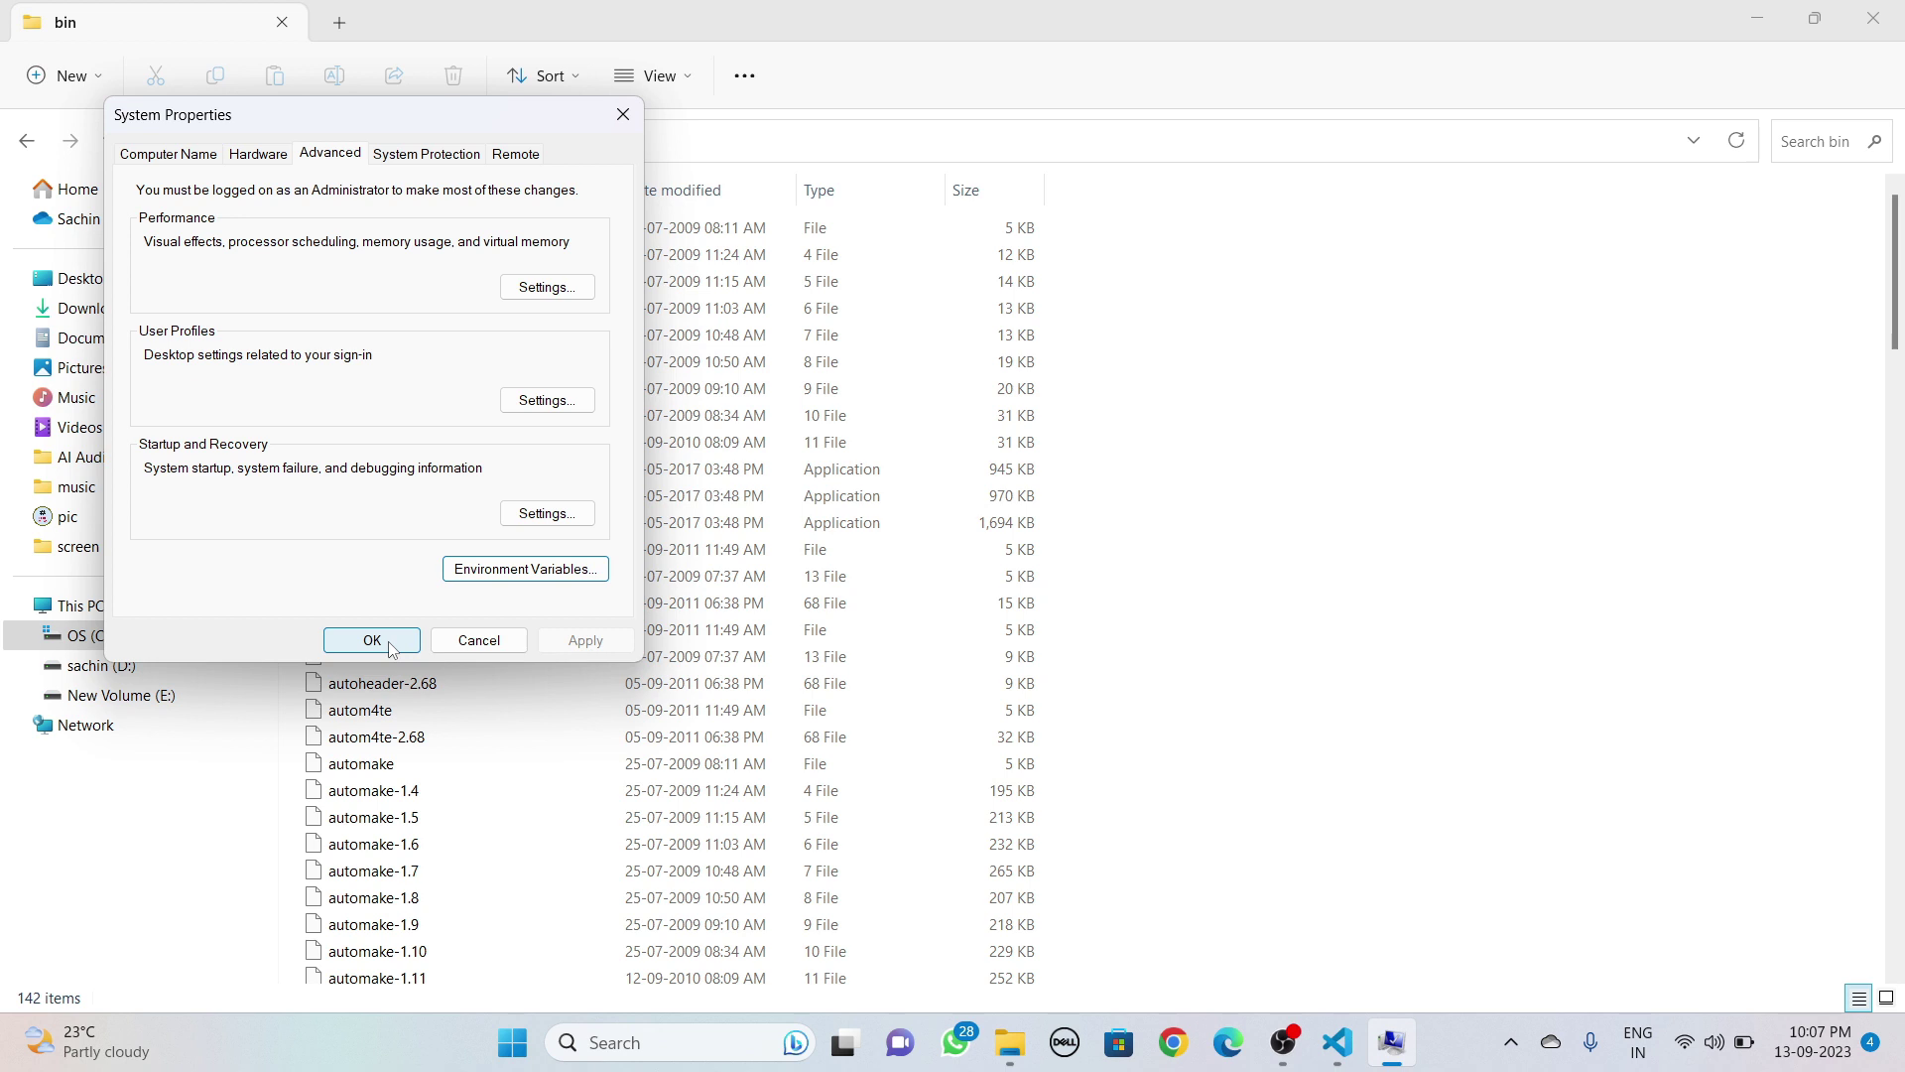
click(389, 641)
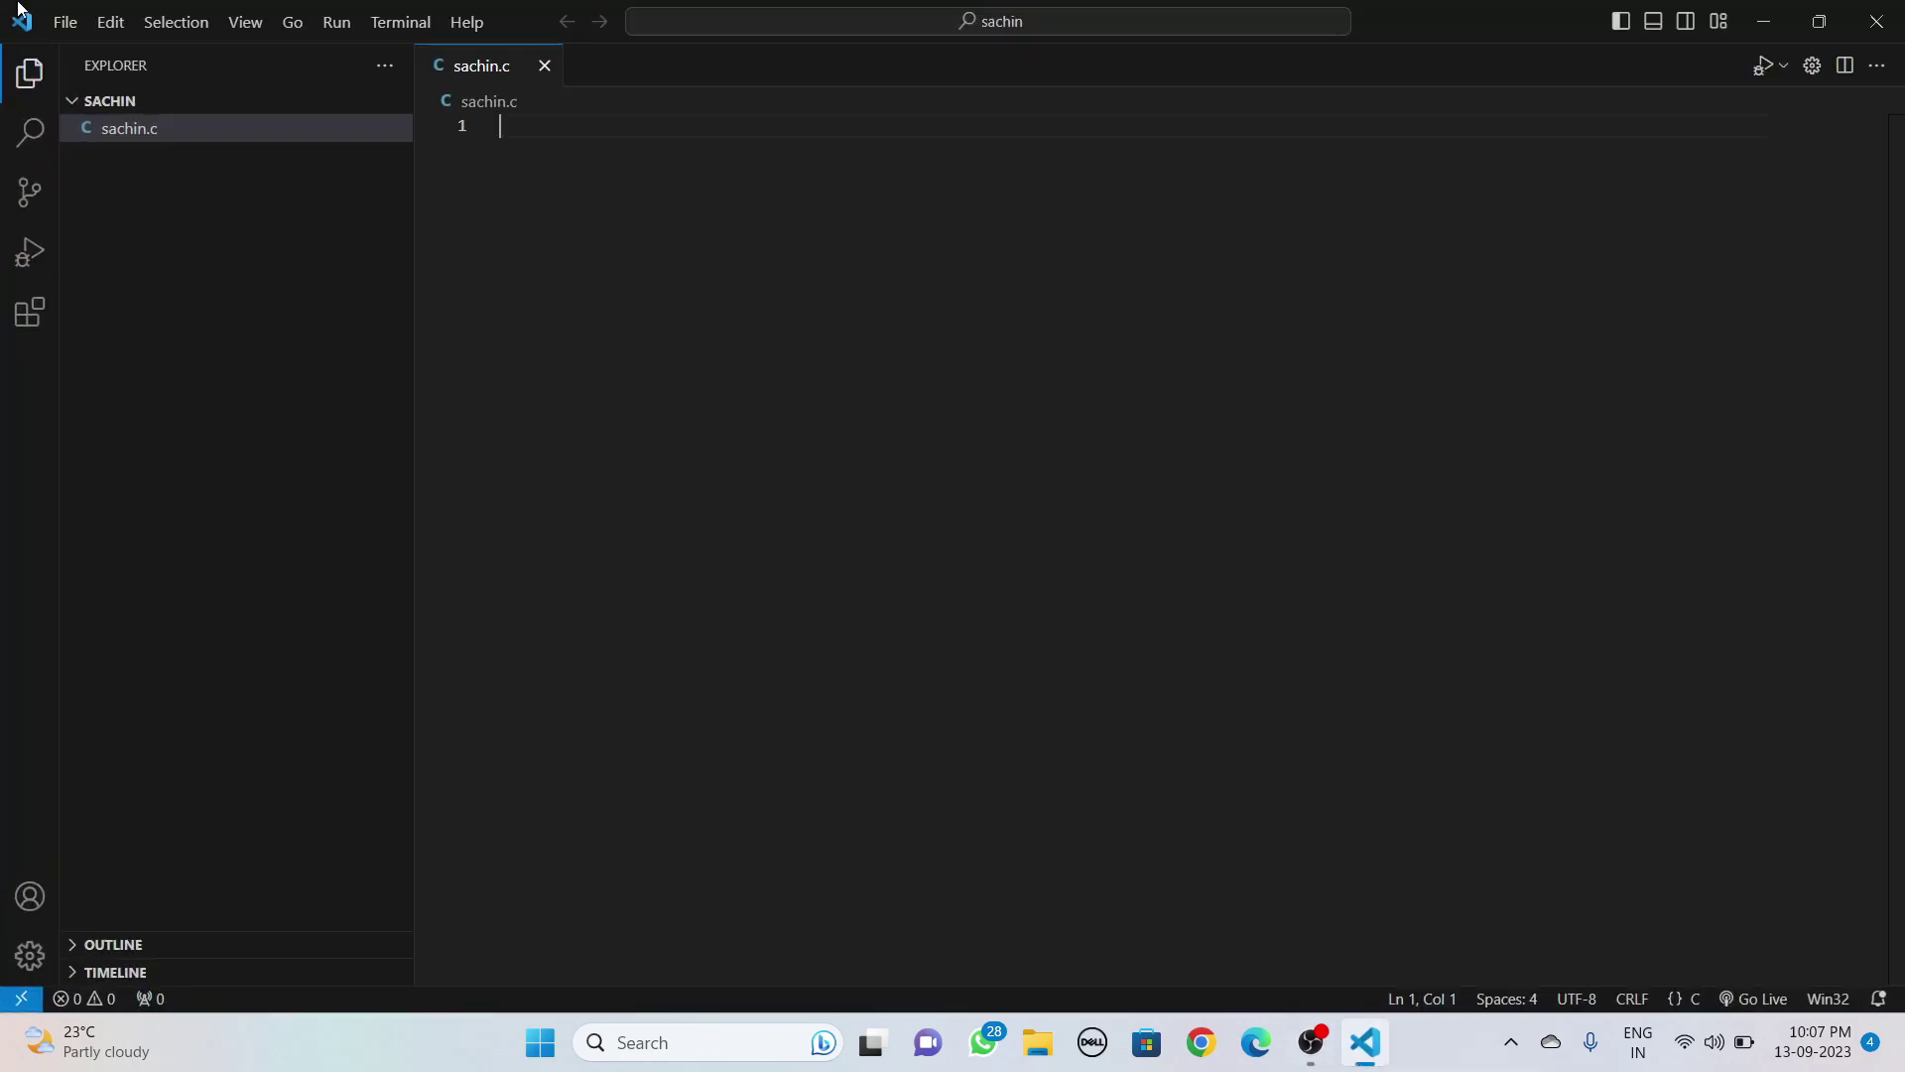
Step: Write a C program in the open .c file that includes stdio.h, prints "Tech Mh41" in main and returns 0
click(698, 385)
text(#include <stdio.h>)
key(Return)
text(int main())
key(Return)
text({)
key(Return)
text(printf("Tech Mh41");)
key(Return)
text(return 0;)
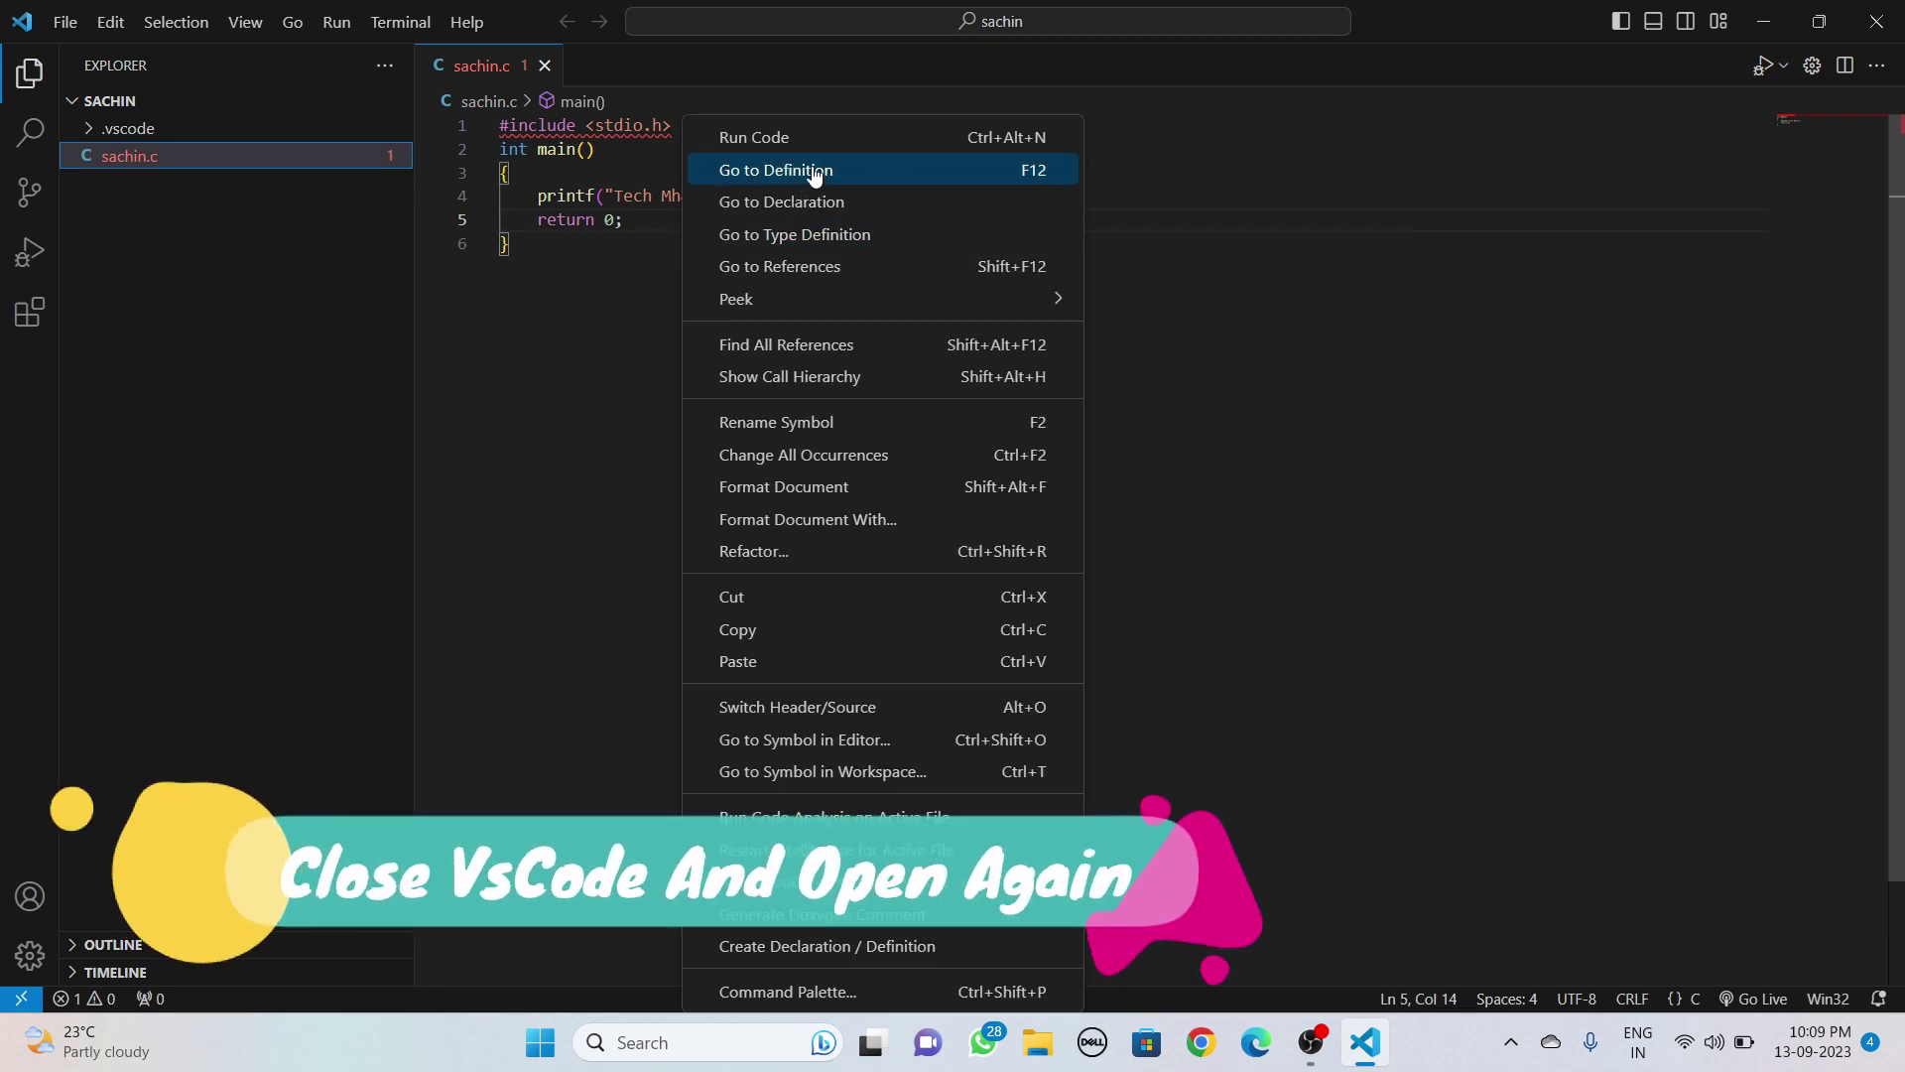
Step: Close Visual Studio Code and open it again with the same project to reload the environment variables
click(830, 136)
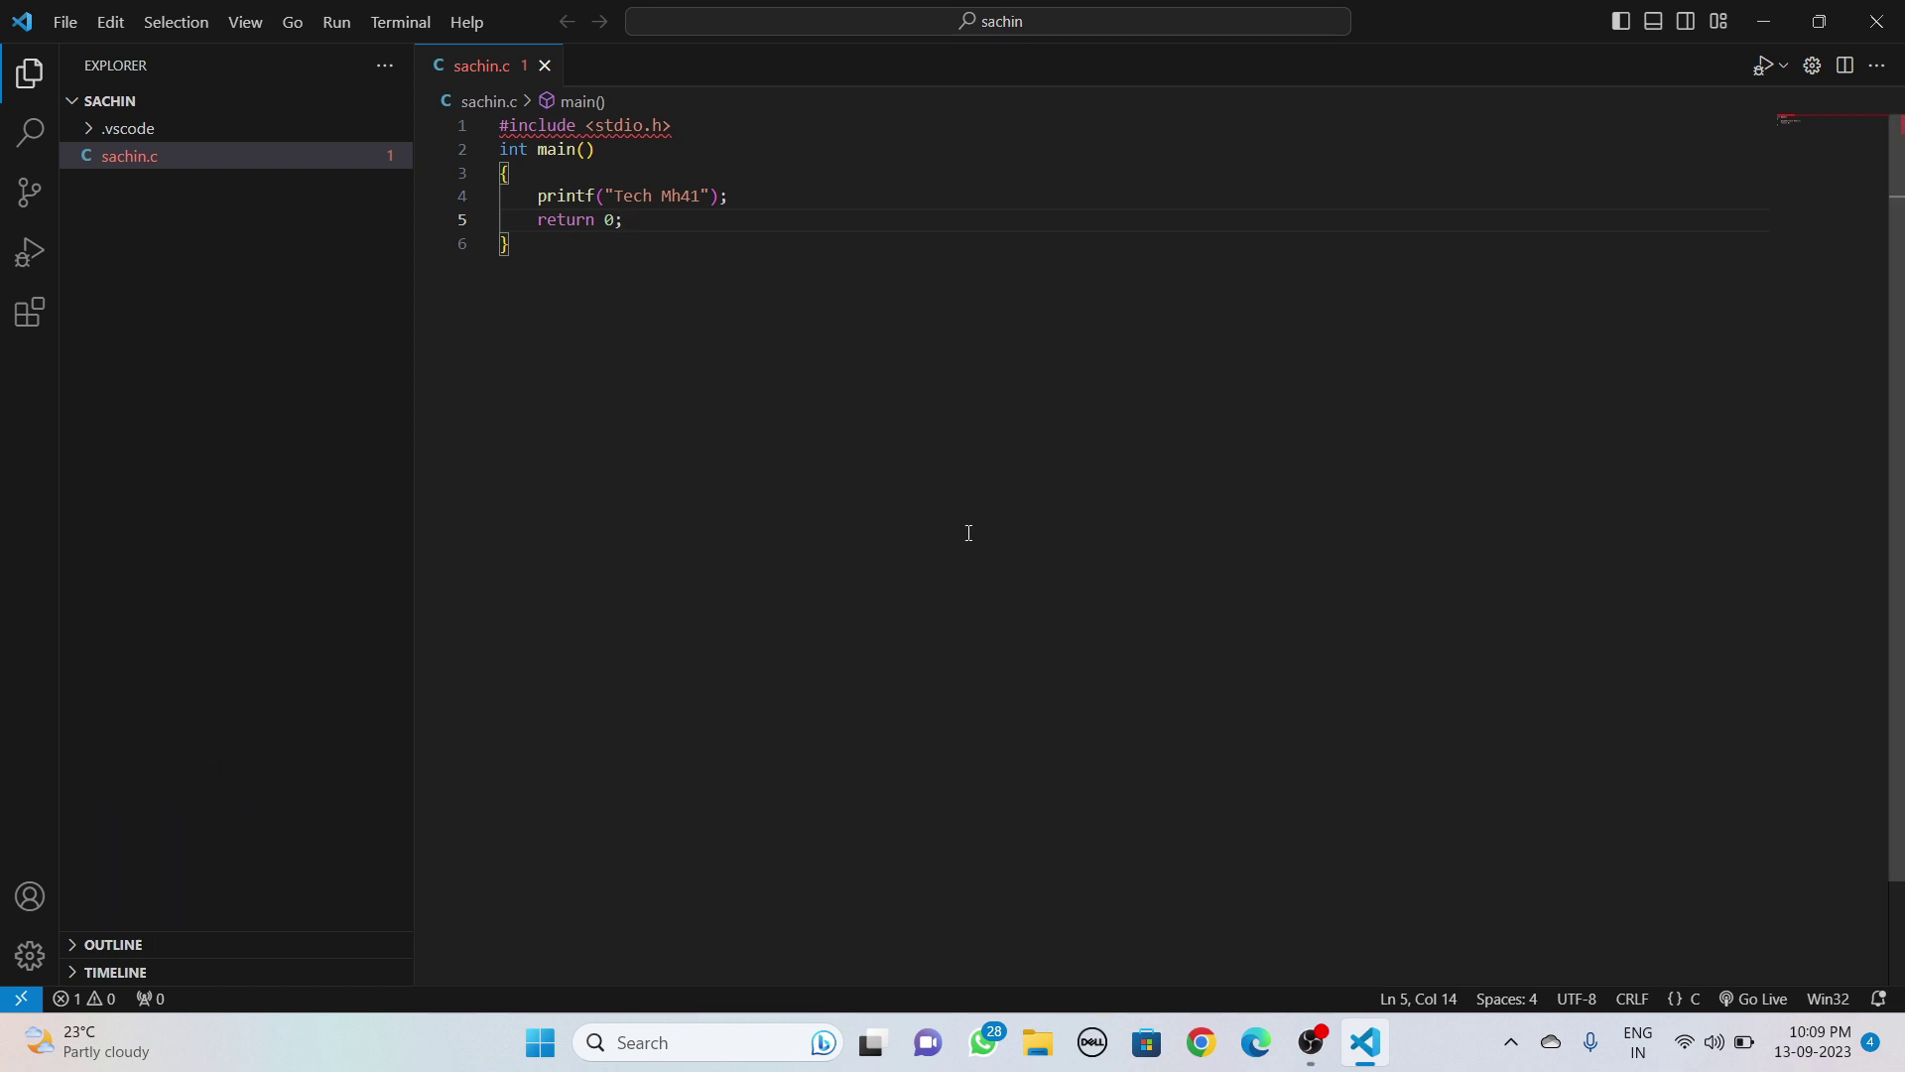
click(969, 531)
click(1892, 19)
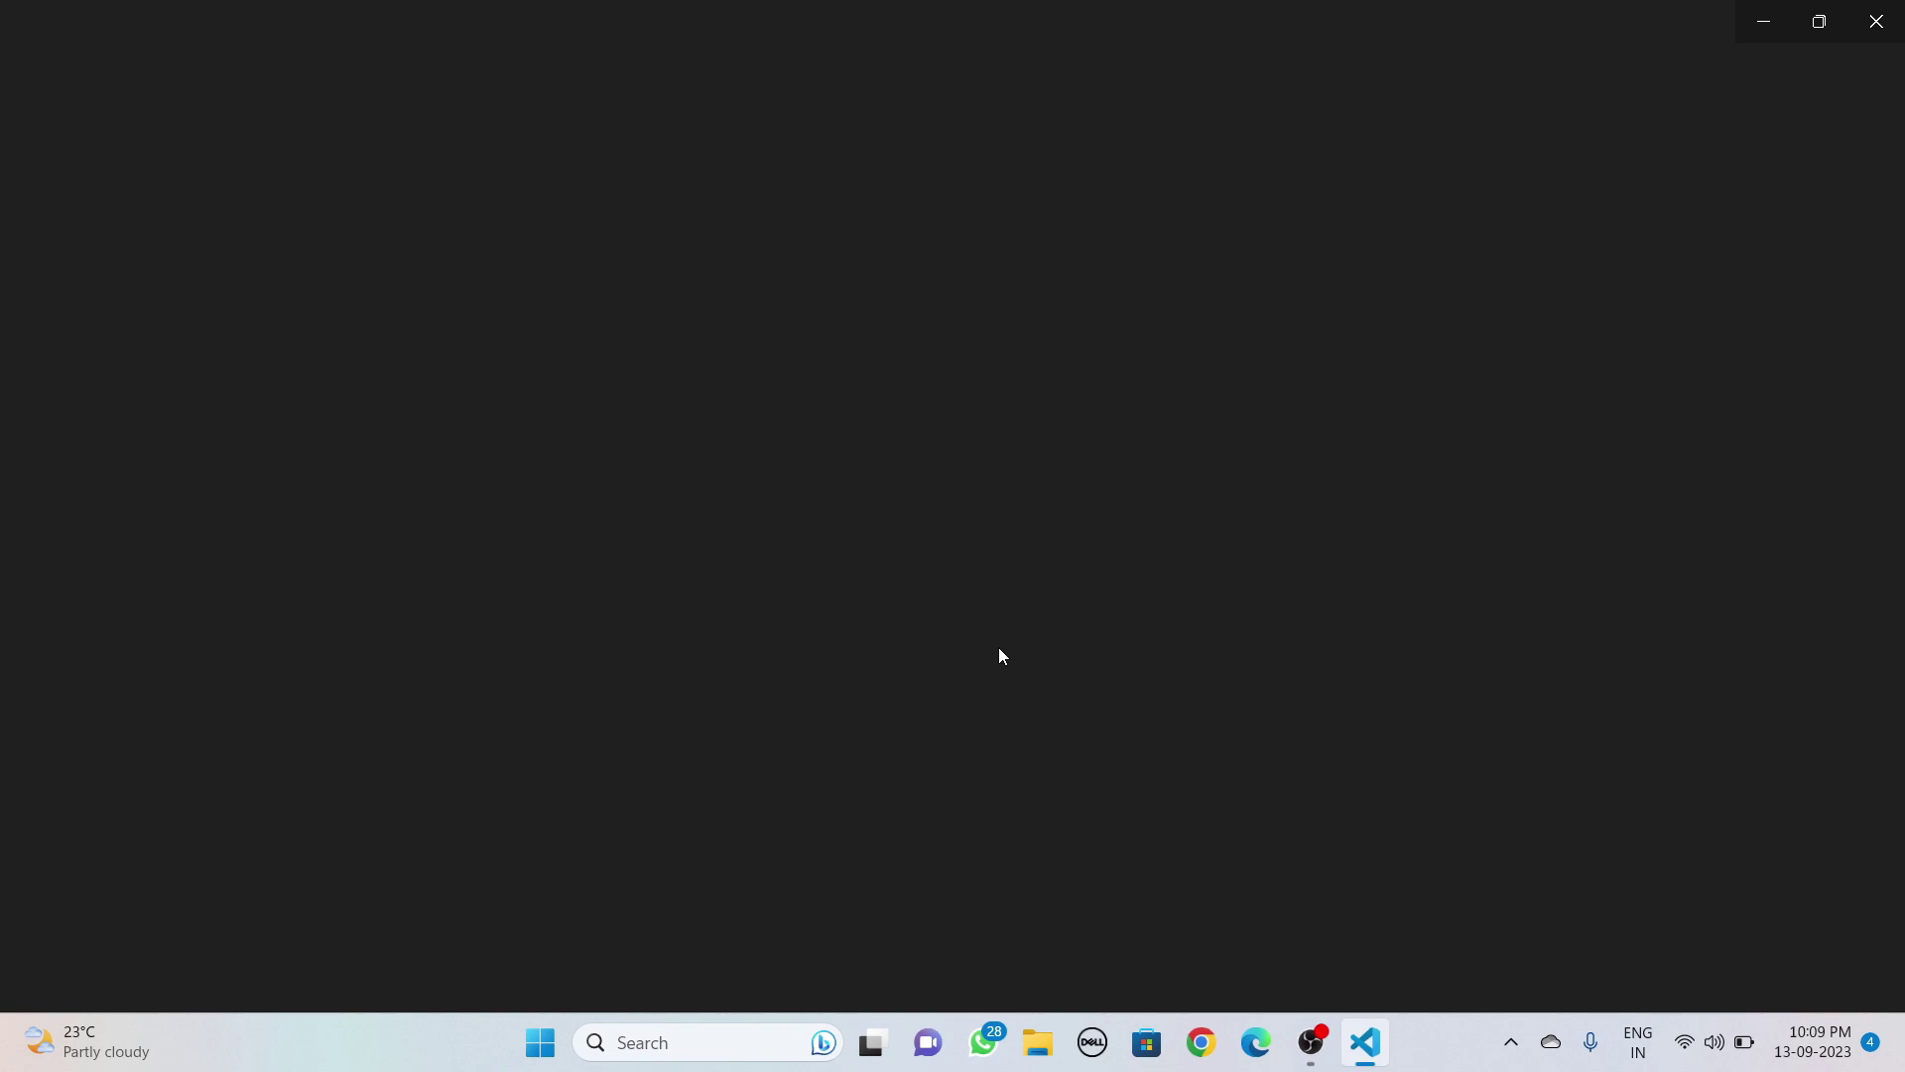
Step: Run the C program with Run Code and check its printed text in the output
right_click(914, 382)
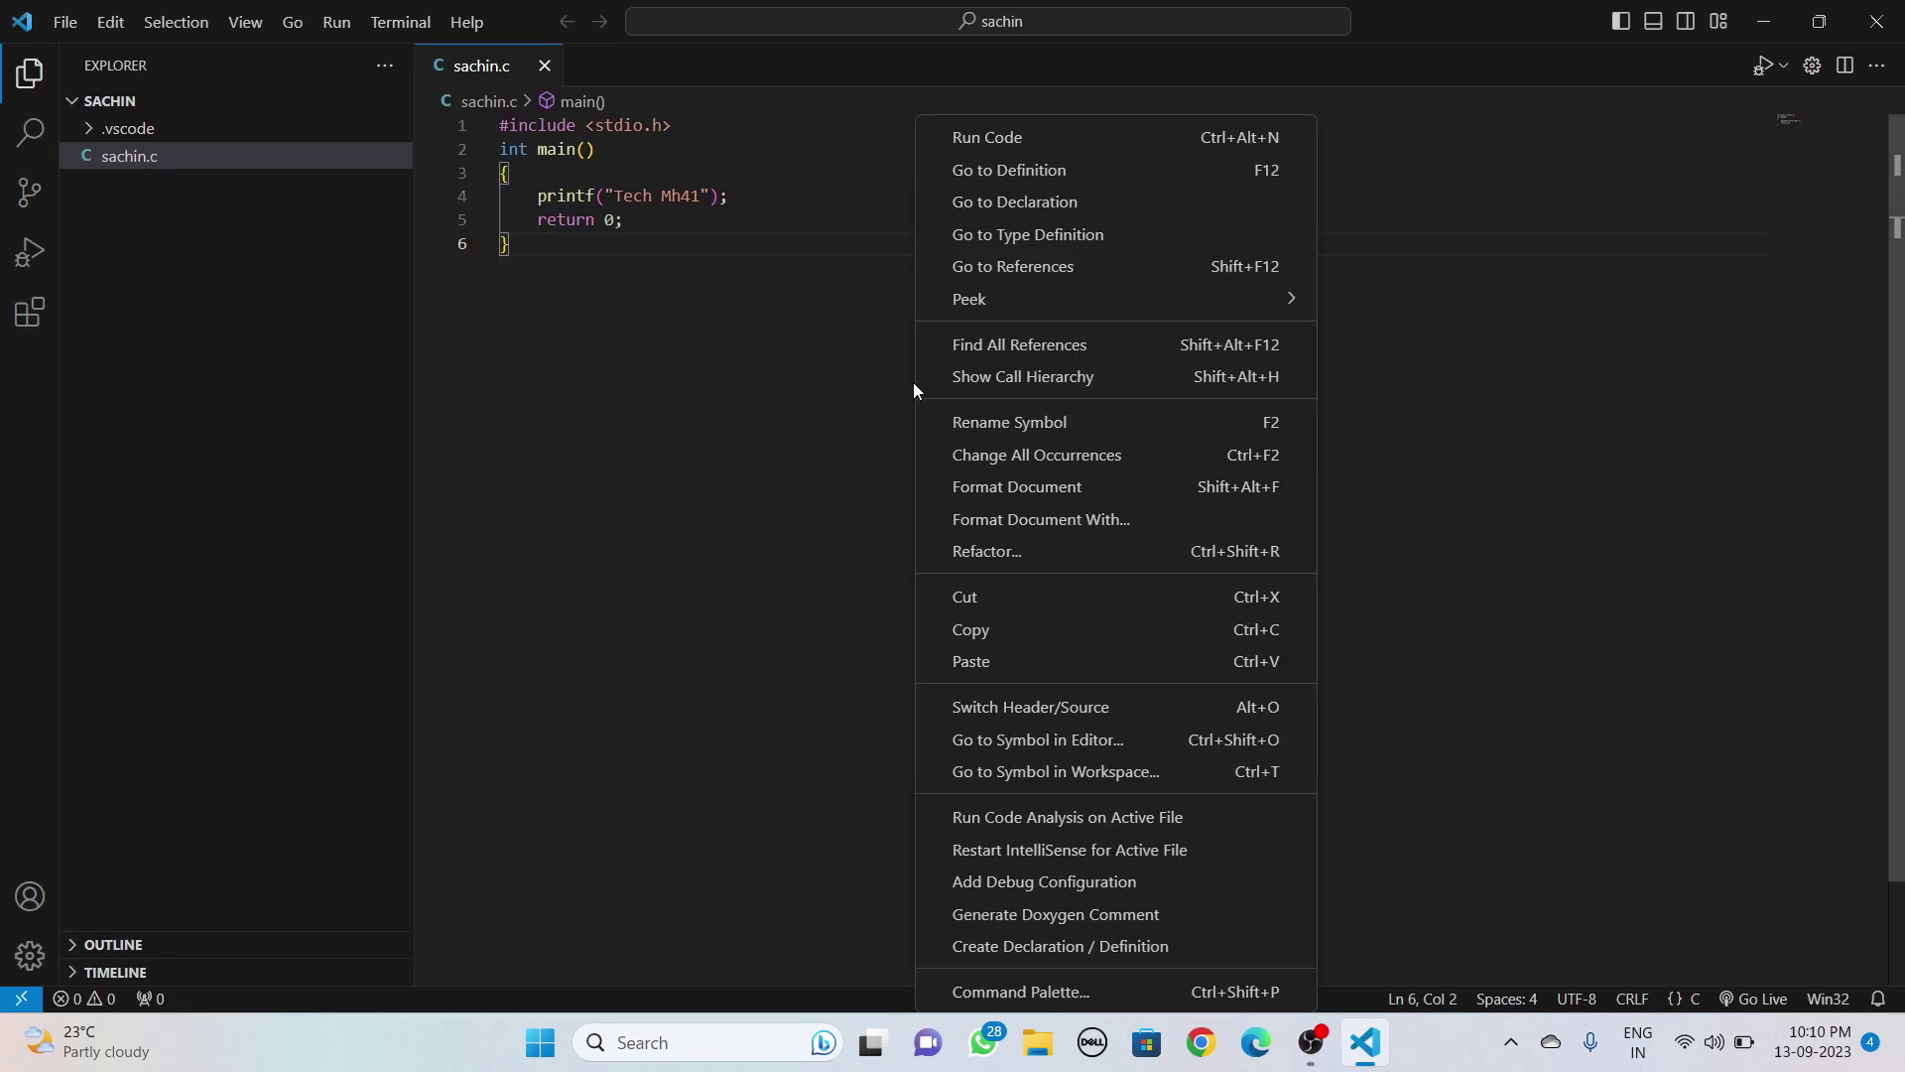
click(959, 139)
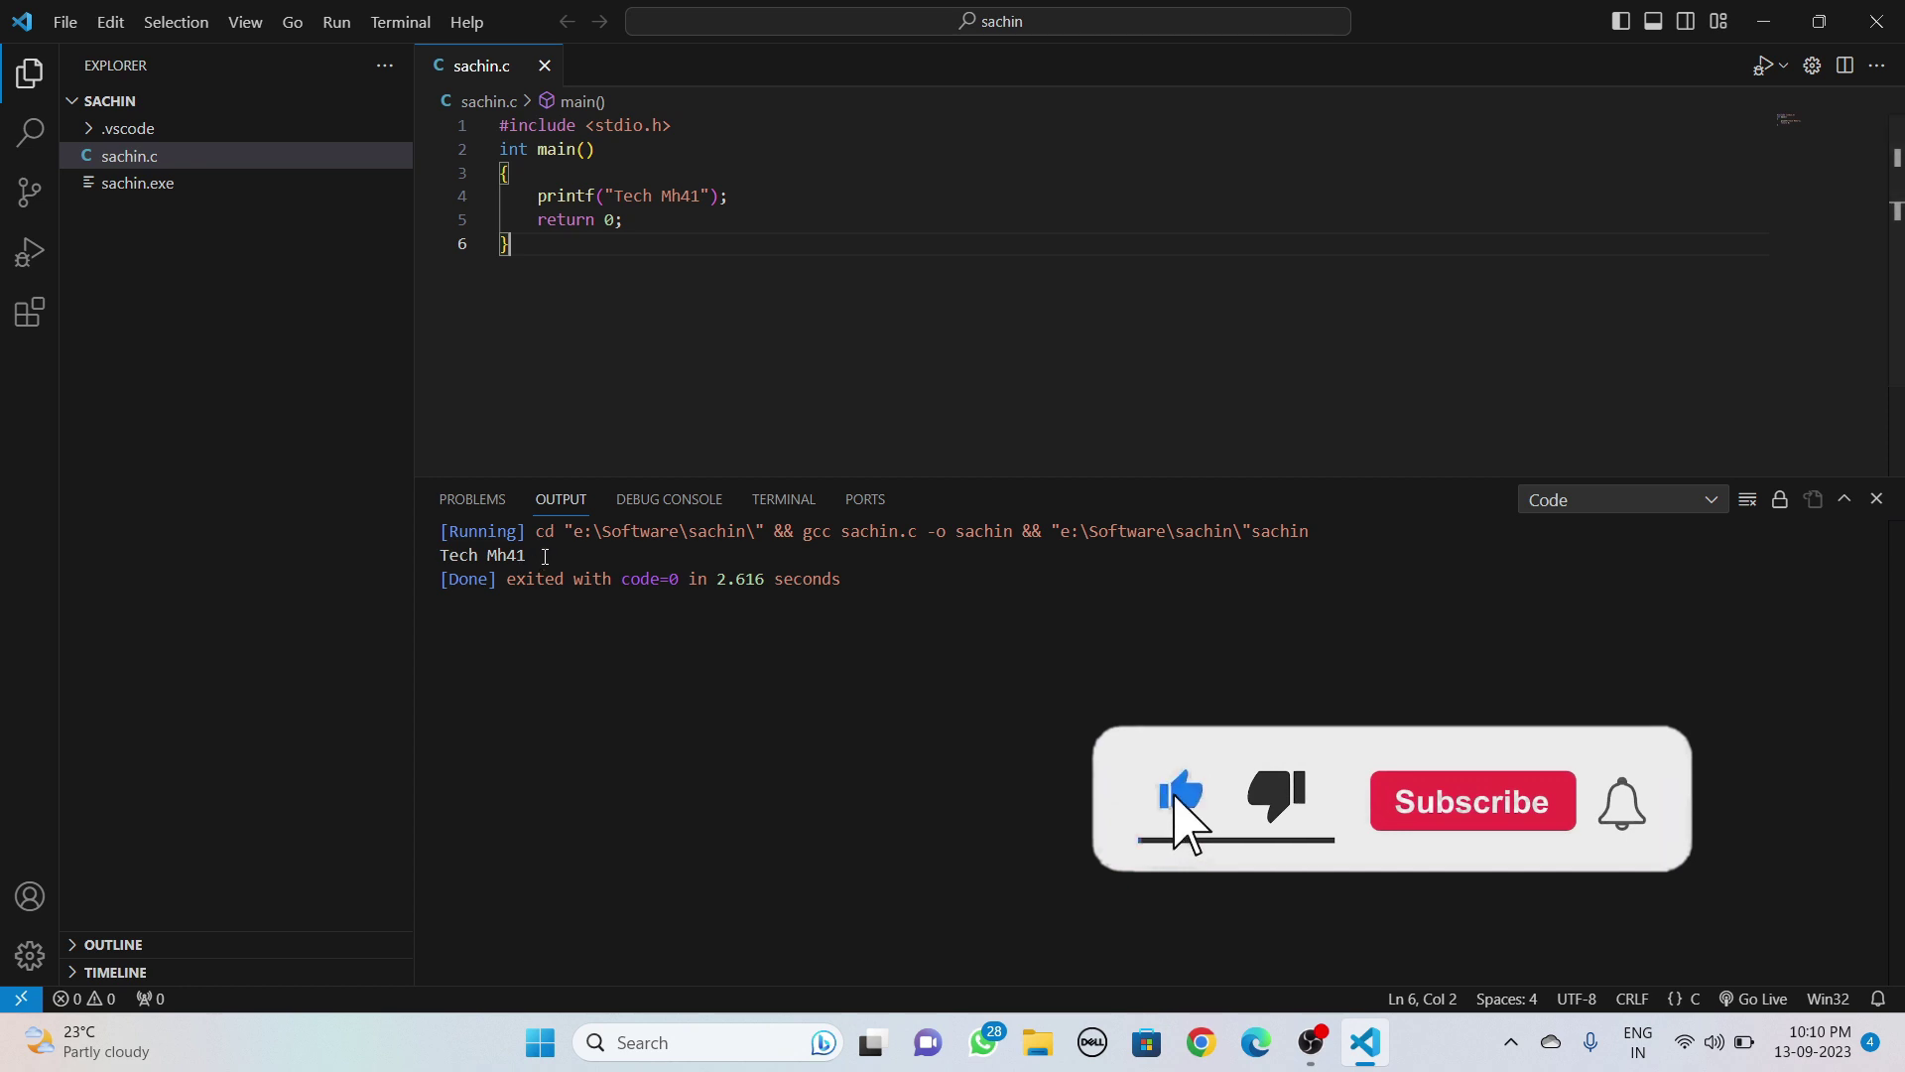
drag(527, 556, 442, 559)
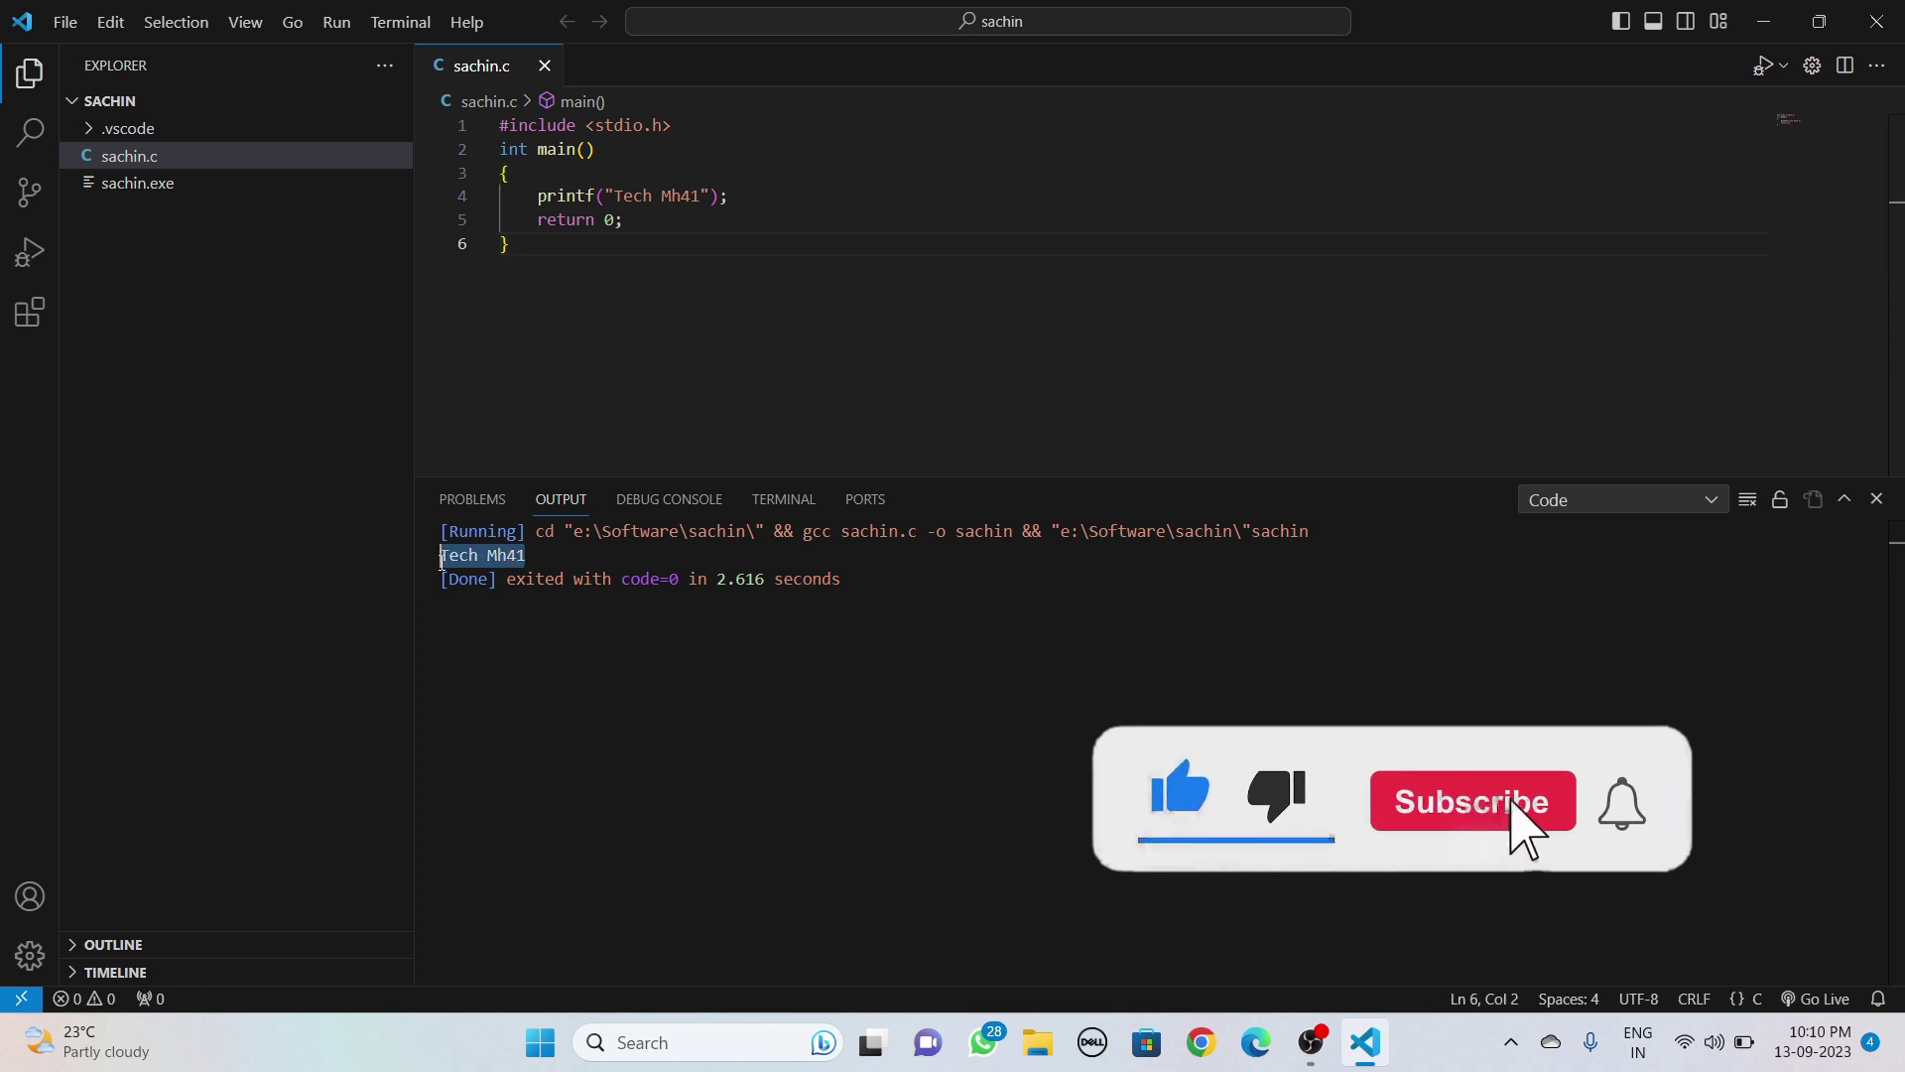
double_click(546, 559)
click(795, 357)
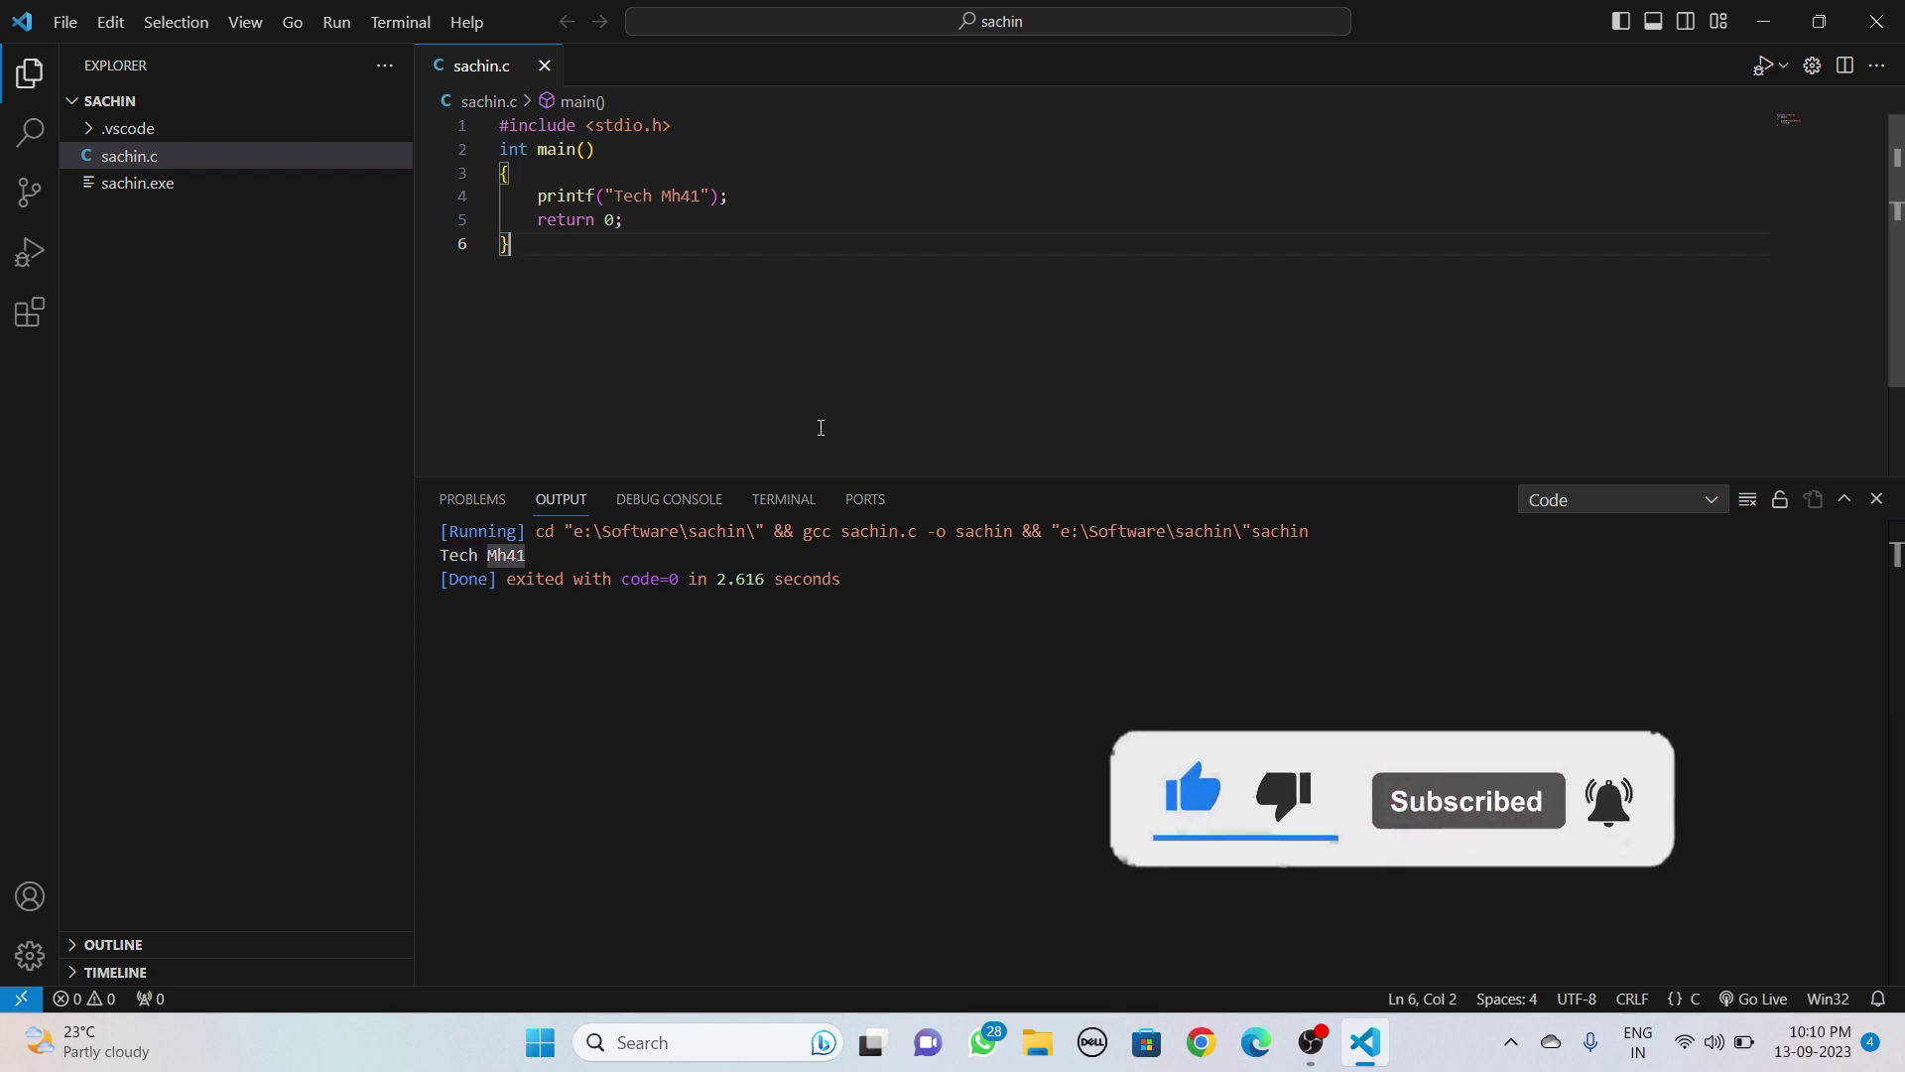
click(587, 548)
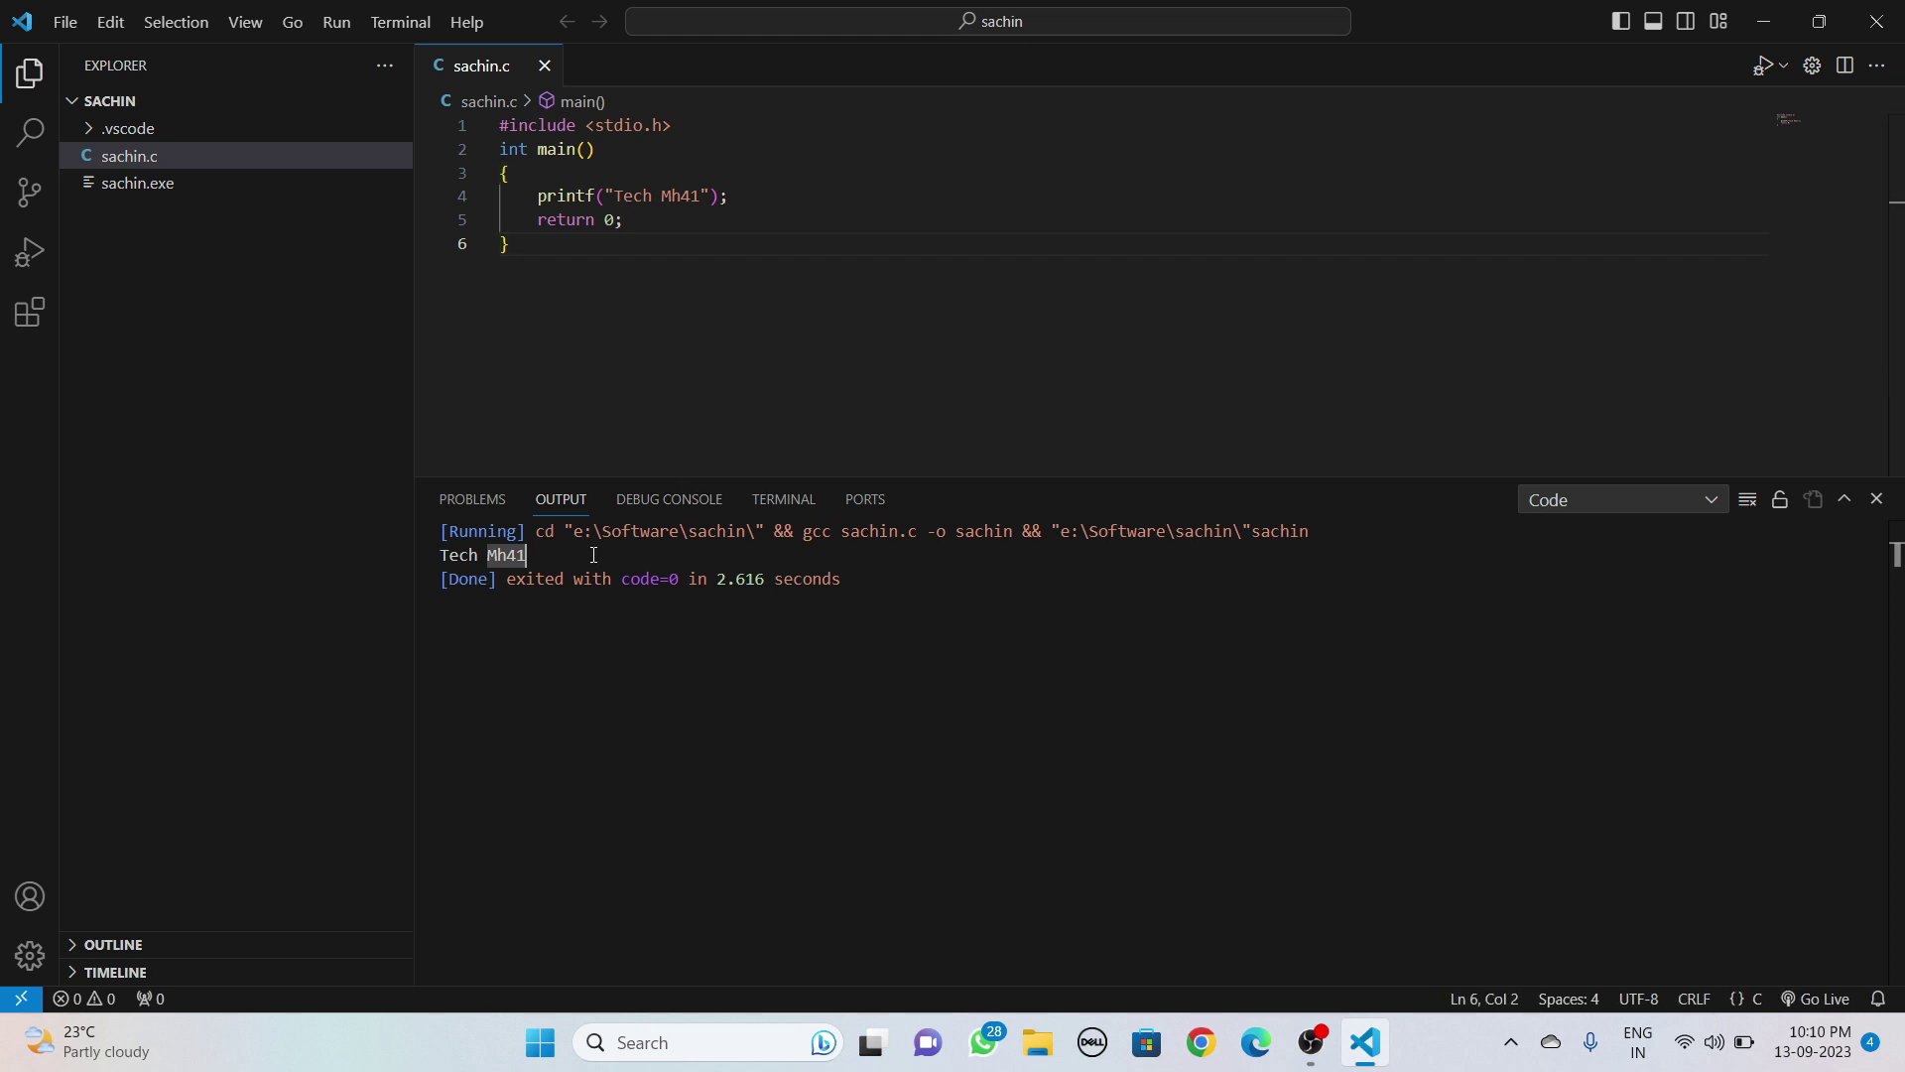